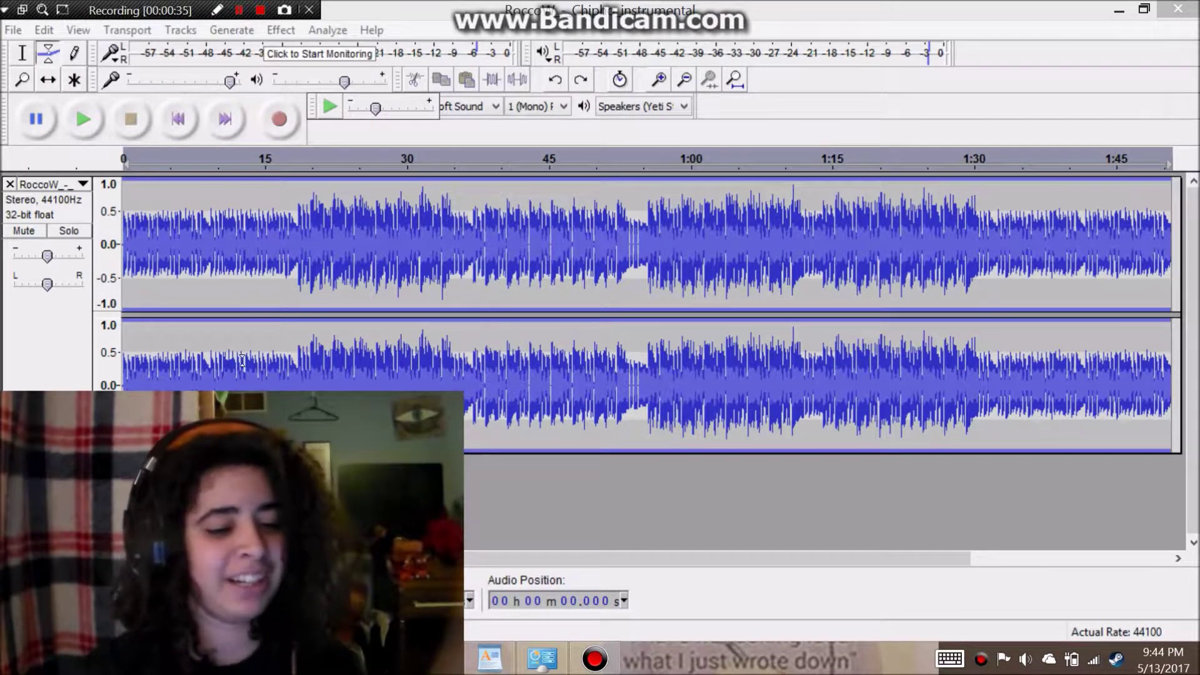
Step: Record about 49 seconds of vocals on a new track over the instrumental
left_click(283, 129)
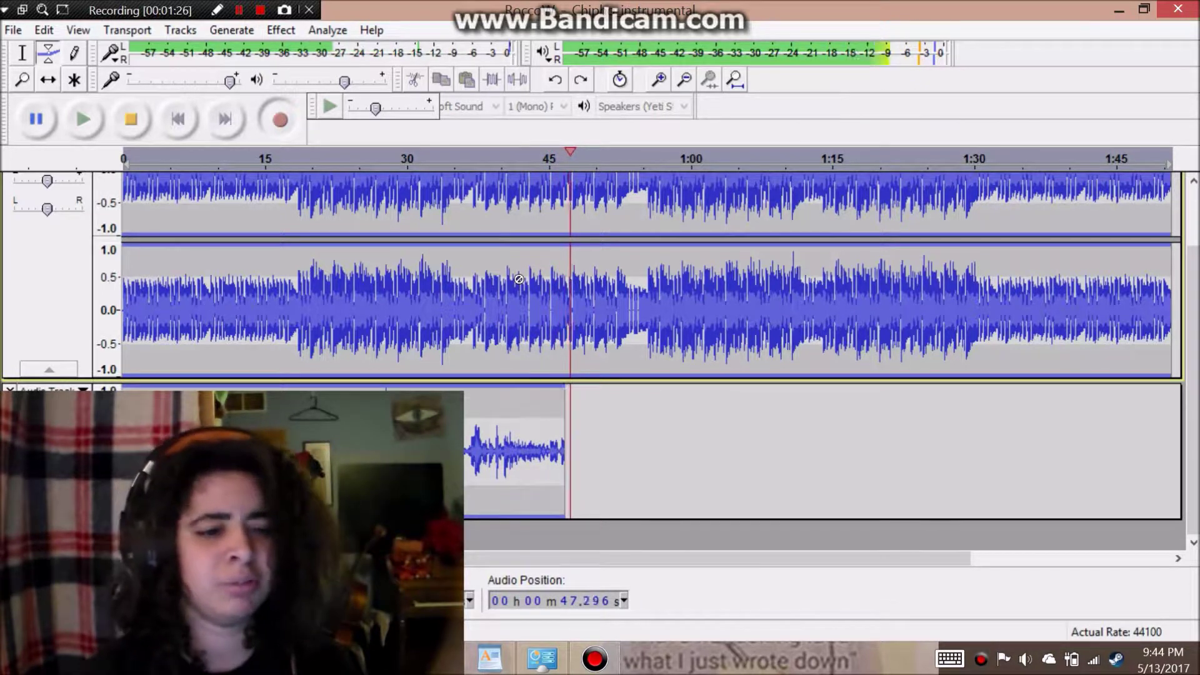
left_click(132, 118)
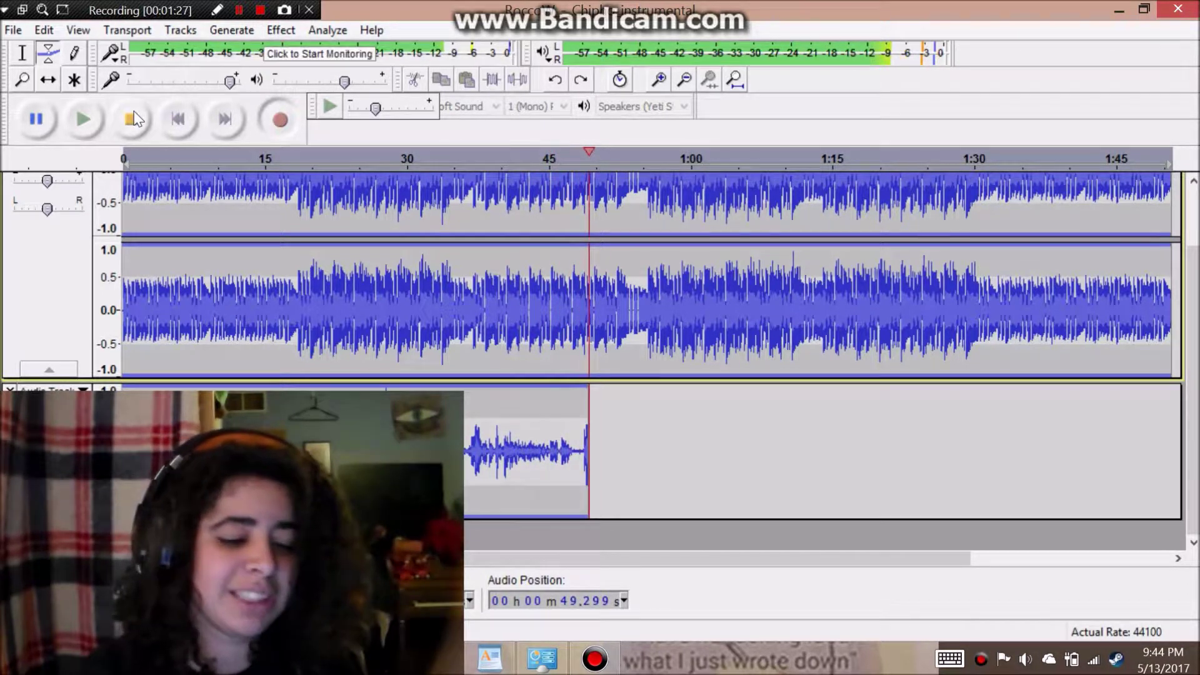
Step: Play back the recorded vocals with the instrumental from the start
left_click(80, 122)
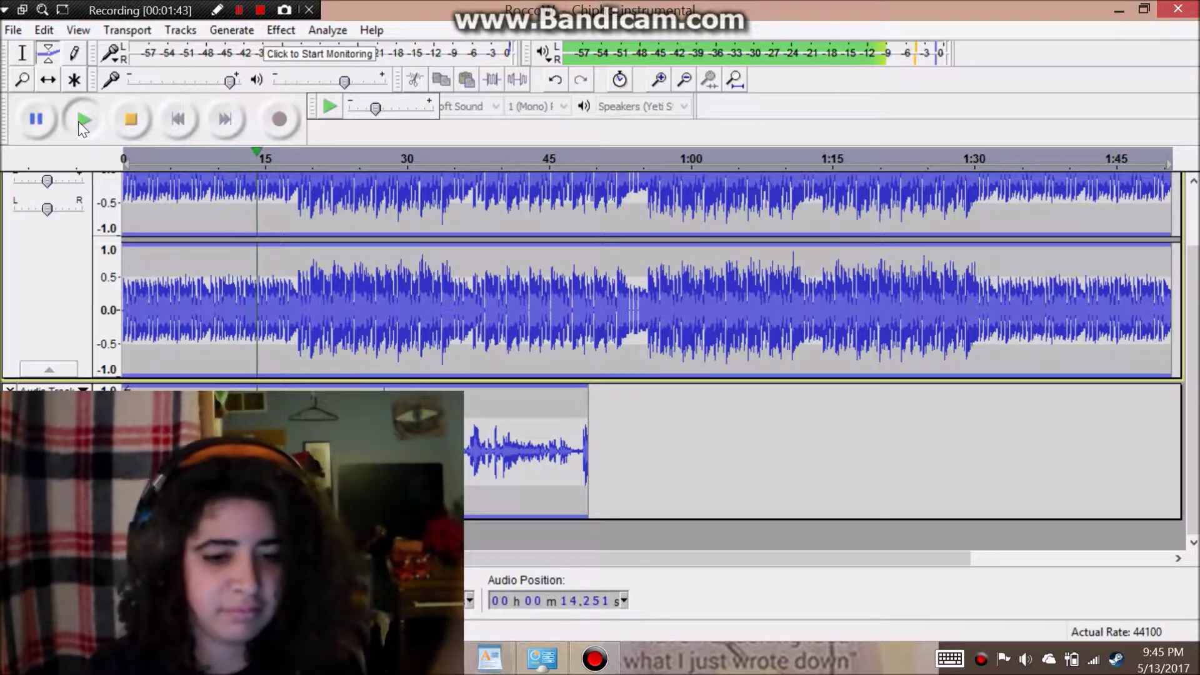
left_click(659, 79)
left_click(659, 79)
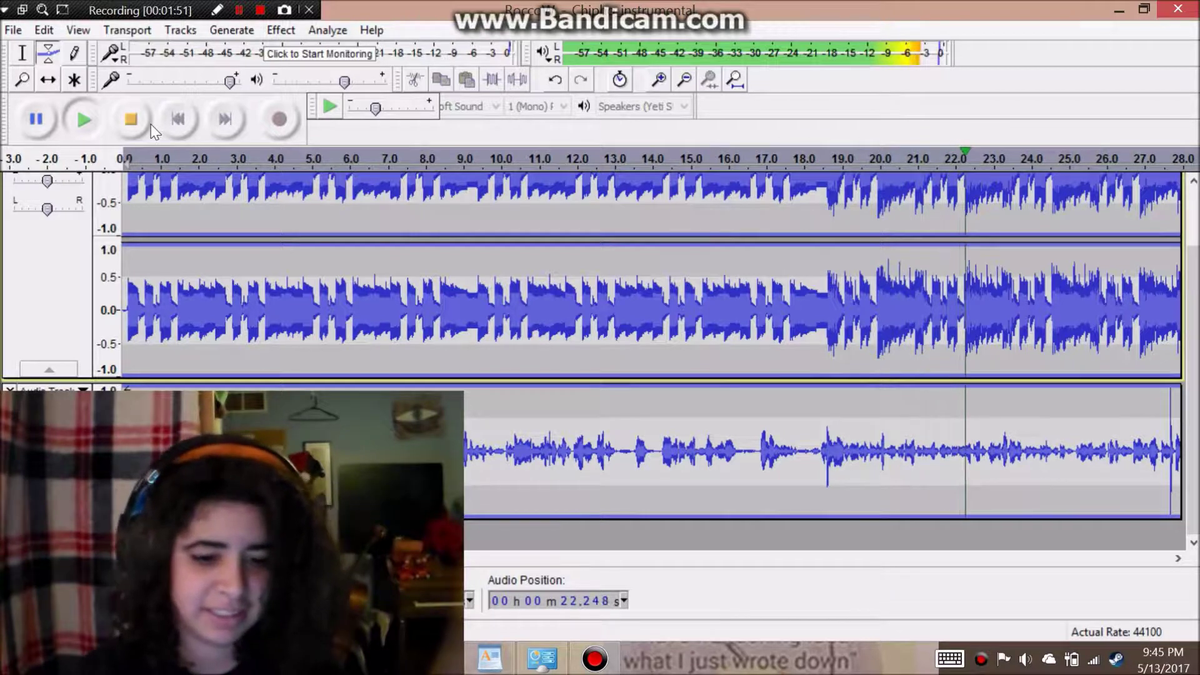
left_click(131, 119)
Step: Select the whole instrumental track and amplify it by -5.0 dB
left_click_drag(182, 559, 1175, 566)
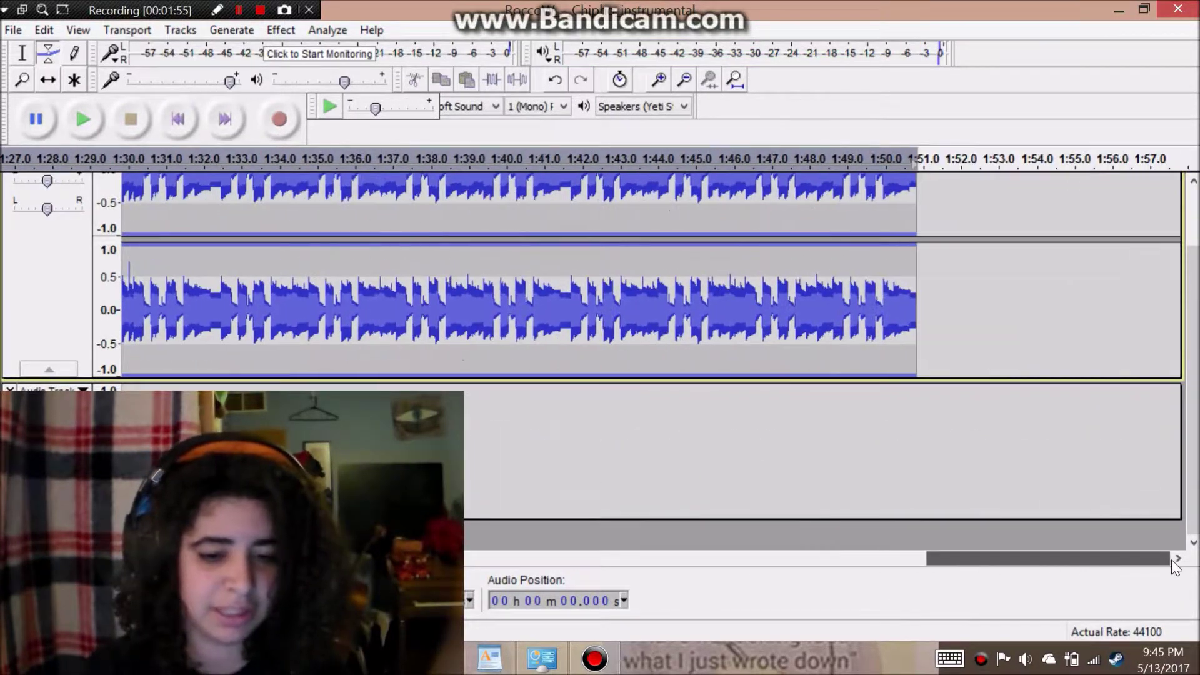
key("F1")
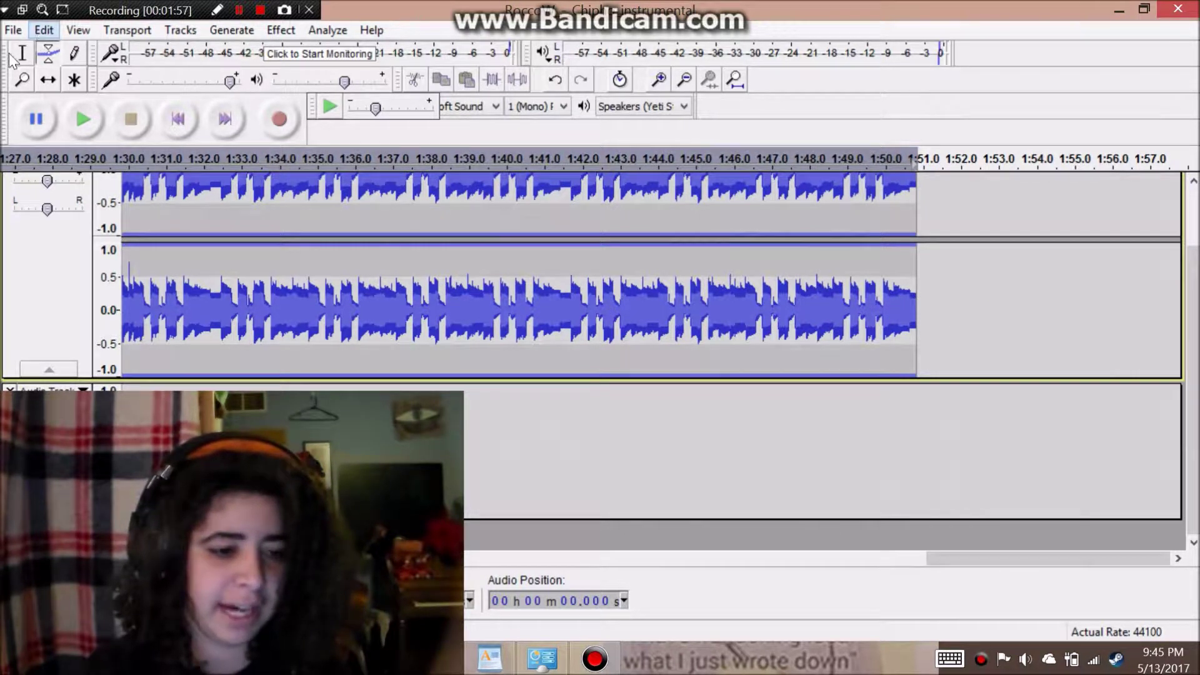
left_click_drag(914, 334, 4, 288)
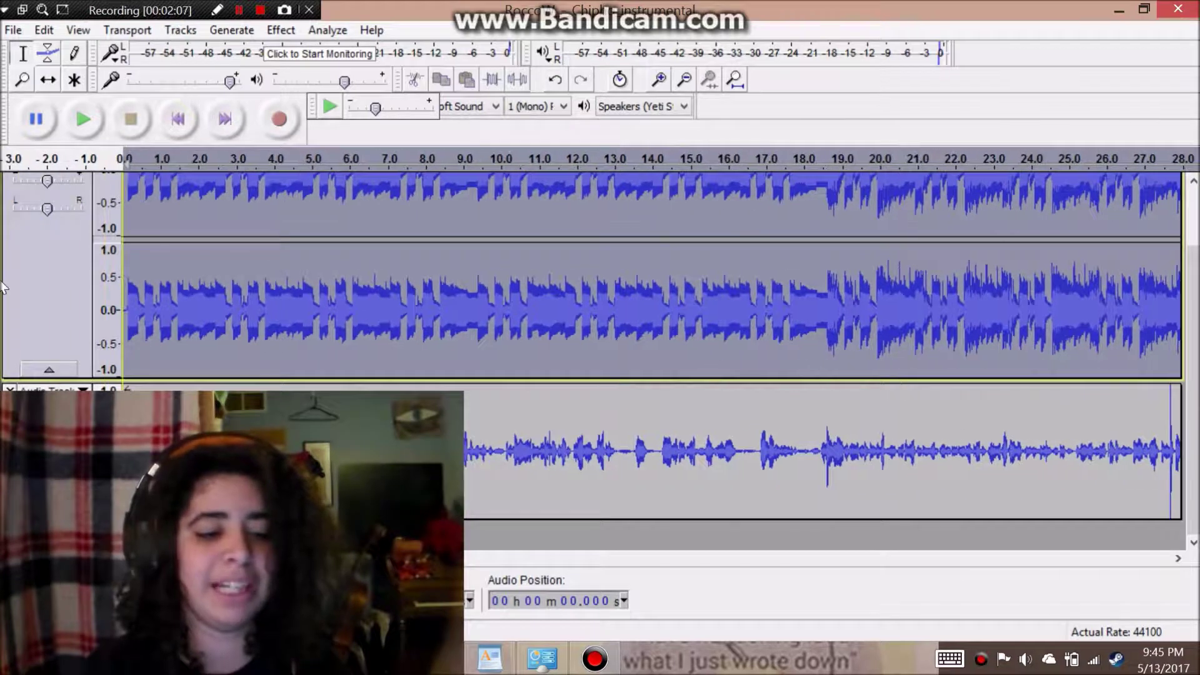
left_click(298, 32)
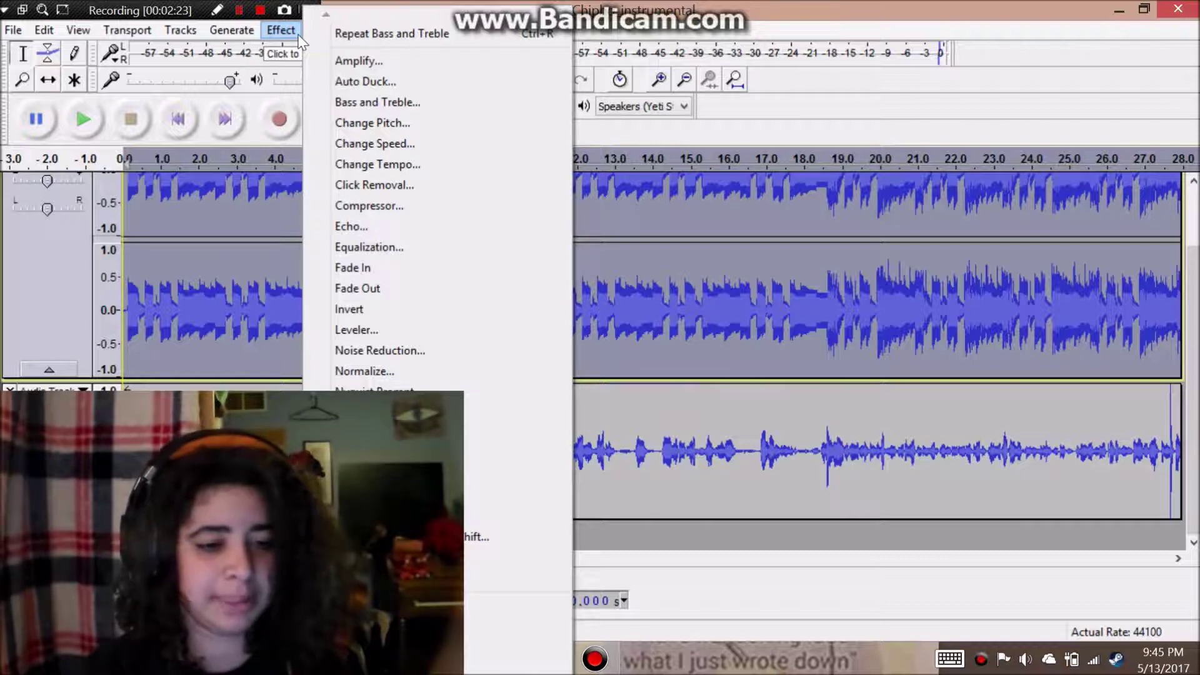
left_click(343, 61)
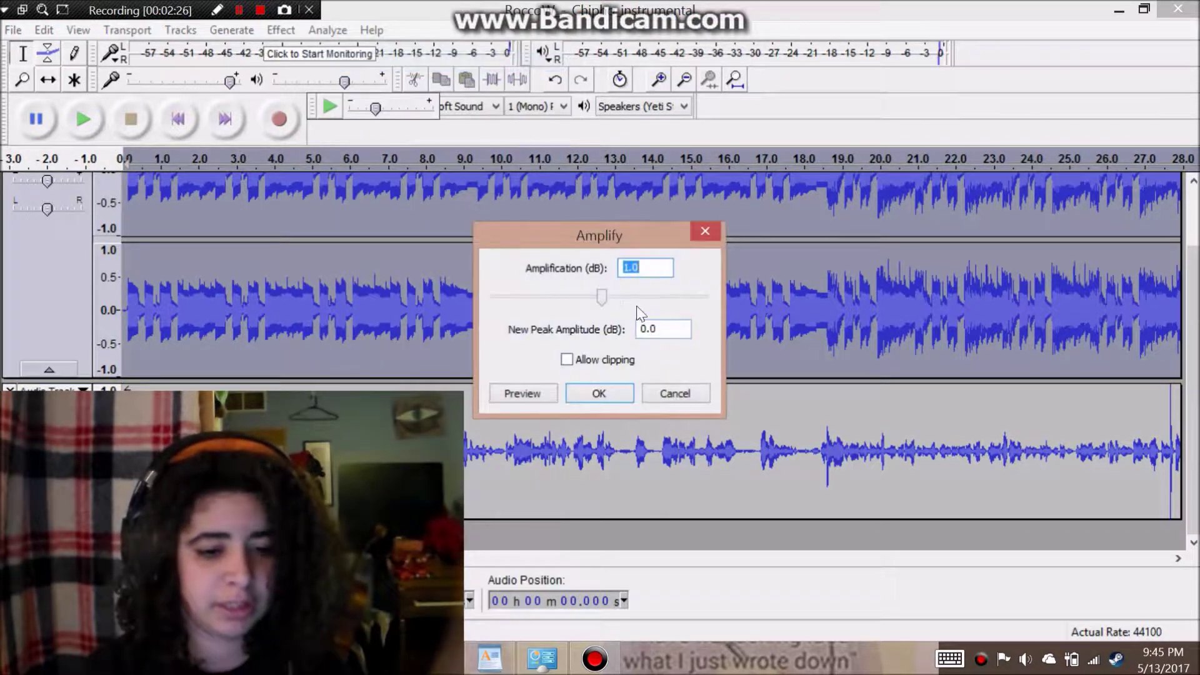
left_click_drag(607, 301, 594, 318)
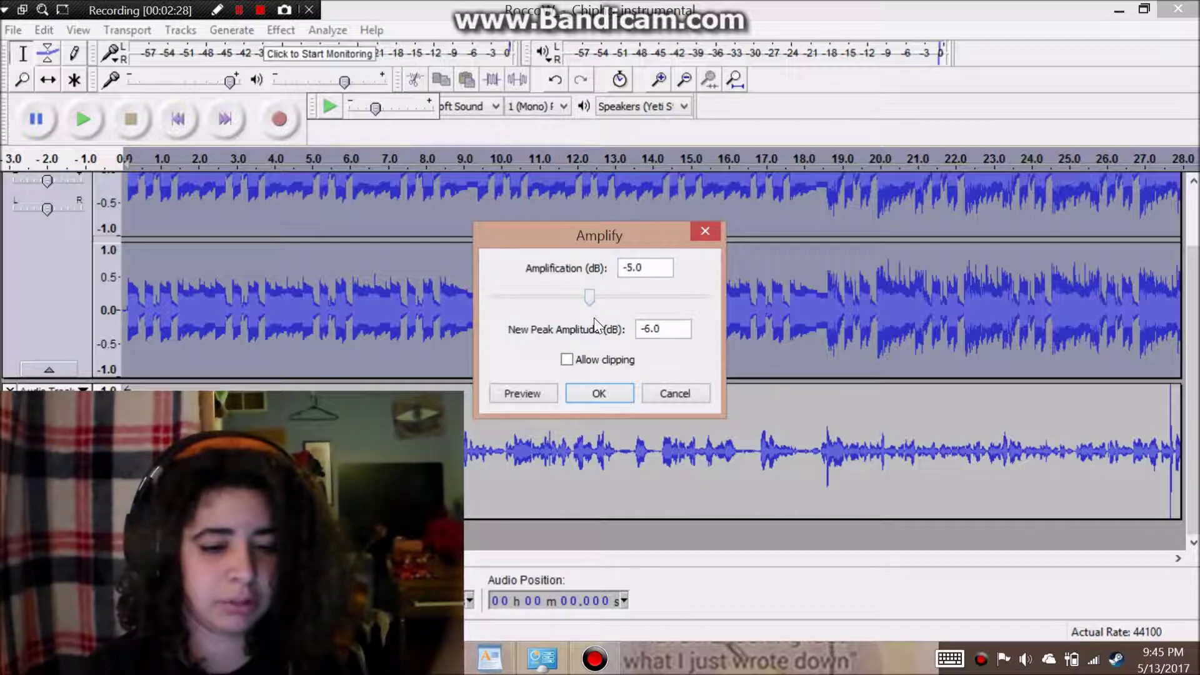
left_click(599, 393)
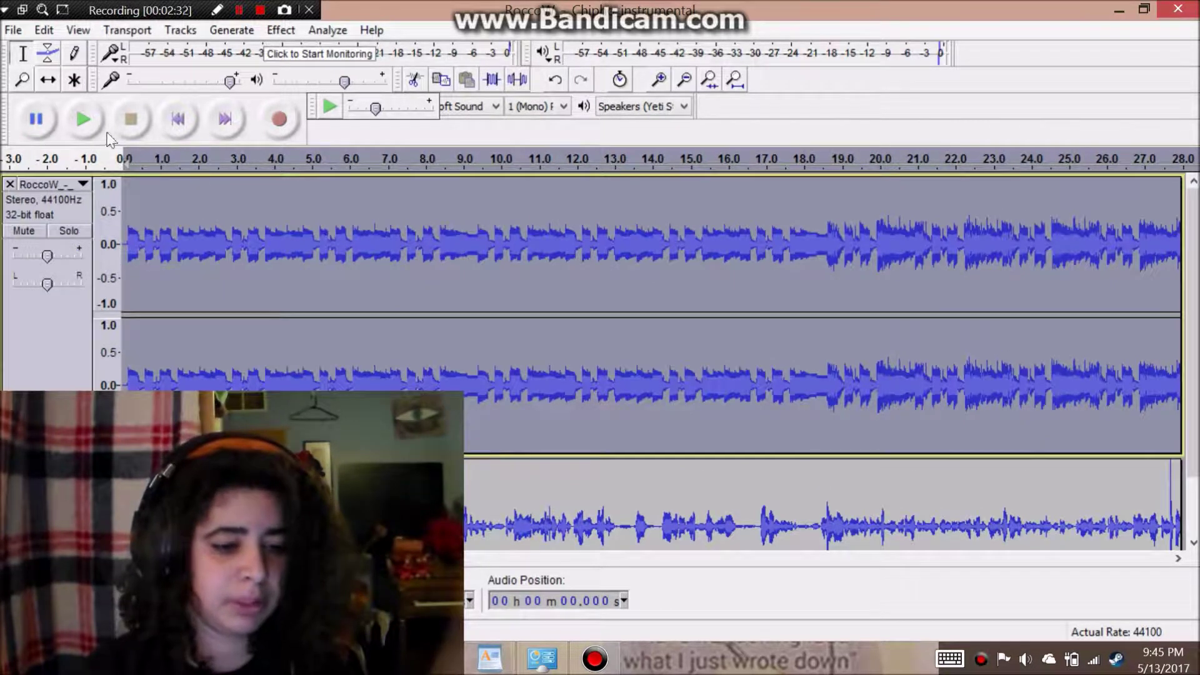
Step: Play back the mix from the start and again from about 18.6 seconds to check the instrumental's level
left_click(97, 130)
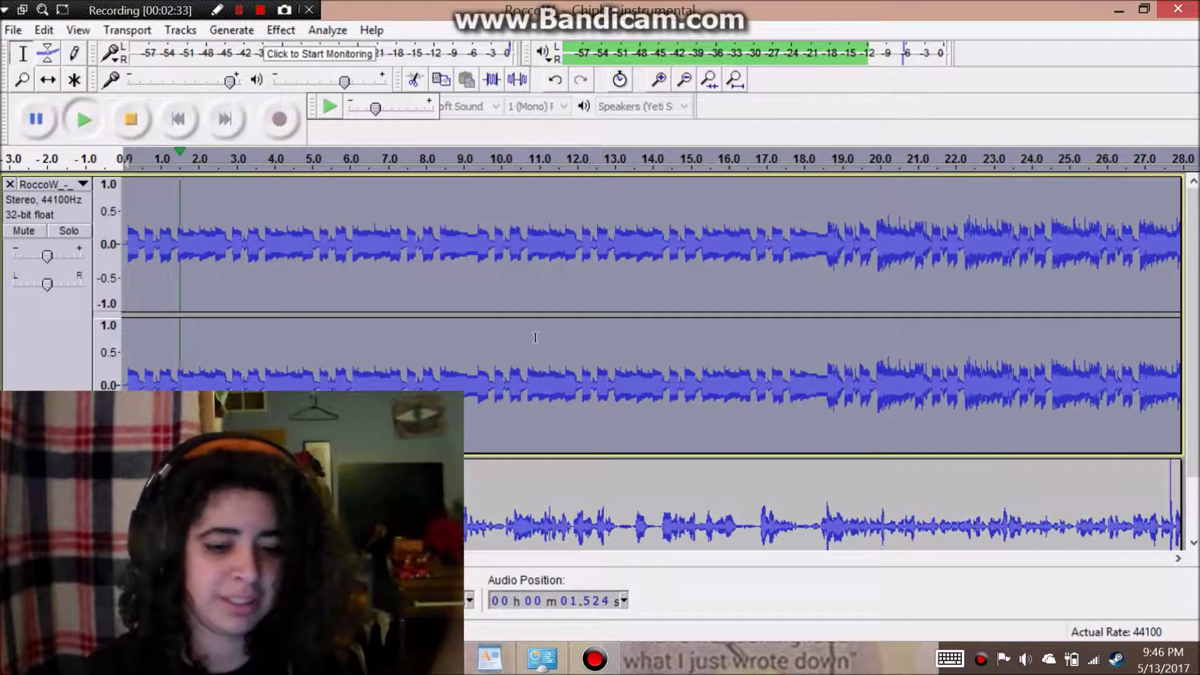
left_click(825, 256)
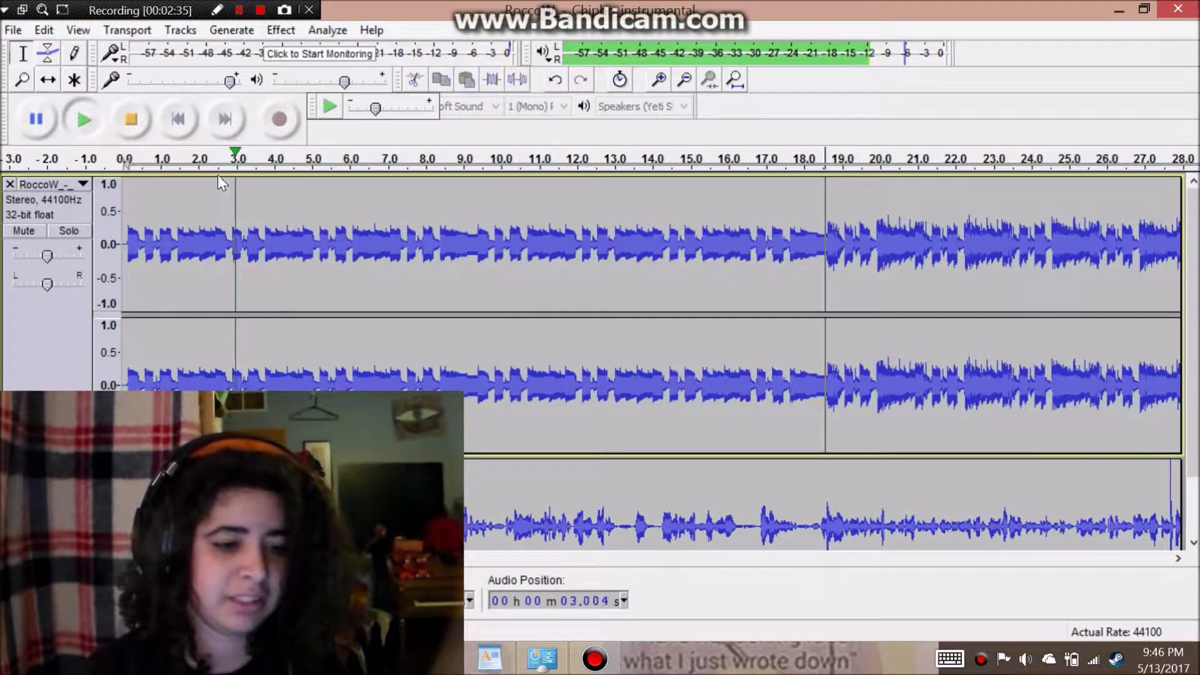
left_click(69, 106)
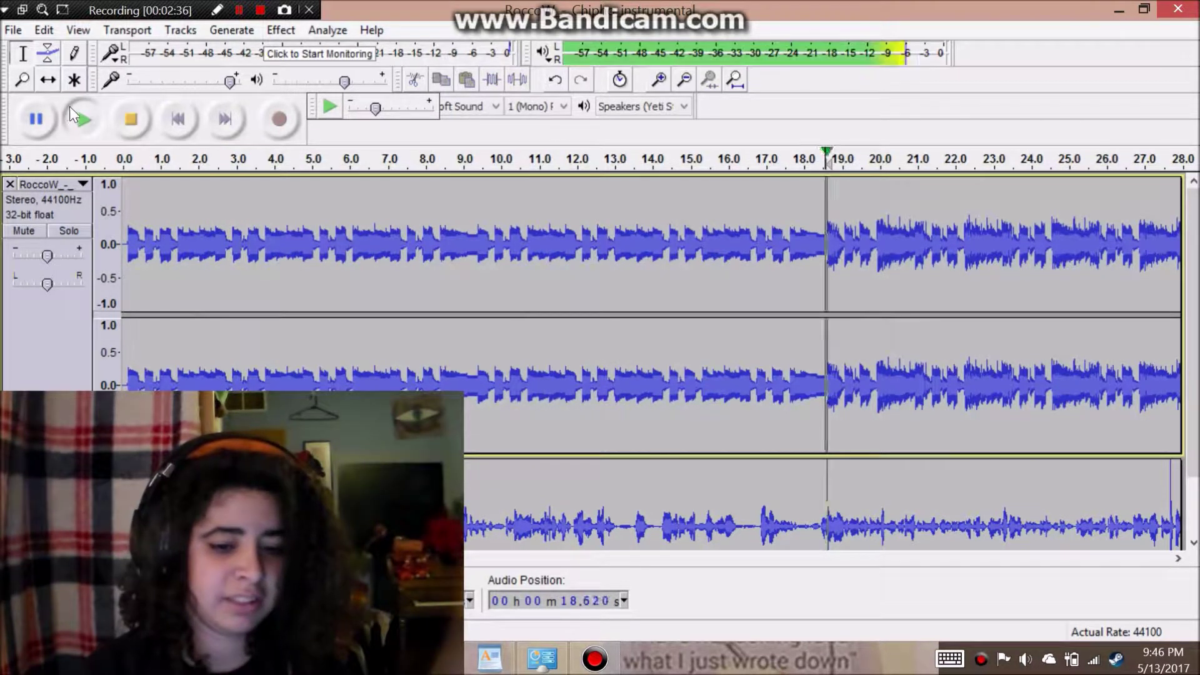
left_click(128, 122)
Step: Remove the recorded vocal track, keeping only the instrumental
left_click(45, 31)
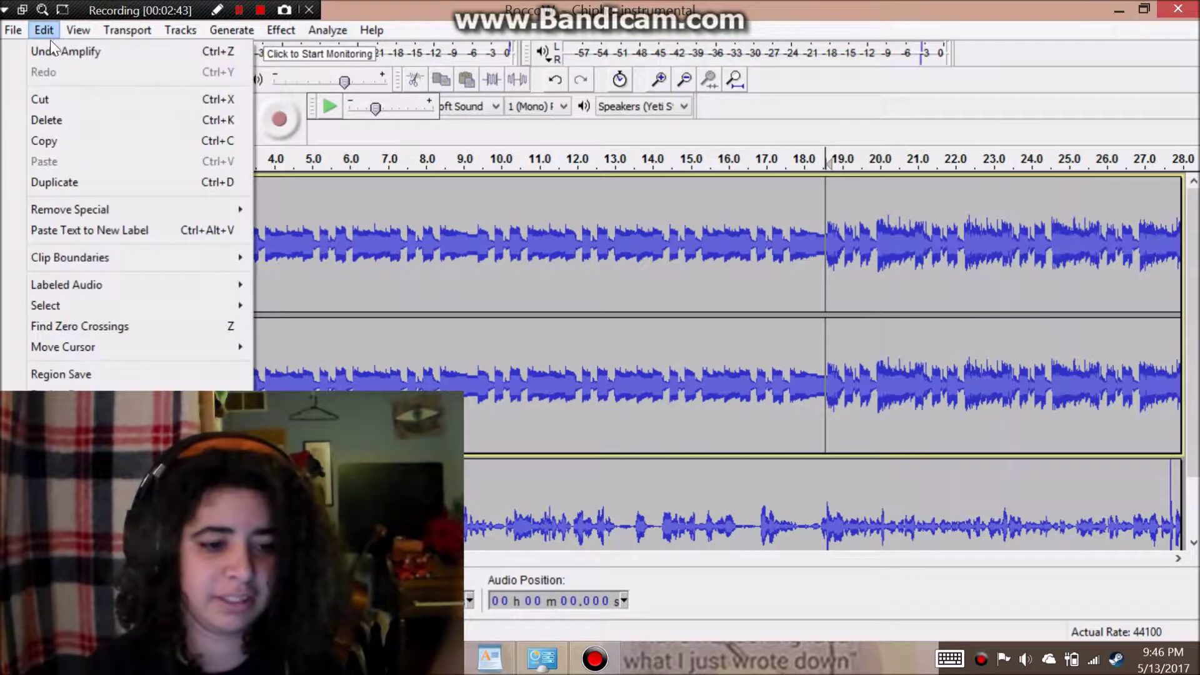
left_click(299, 174)
scroll(403, 281, "down", 1)
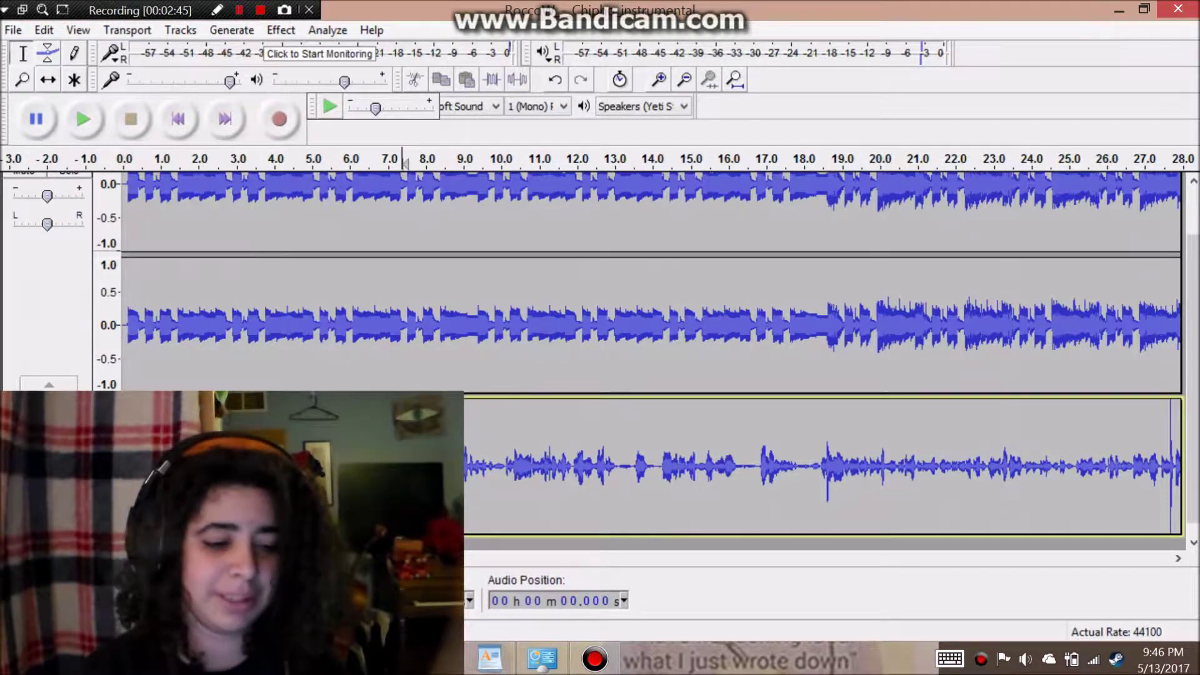
scroll(592, 354, "up", 1)
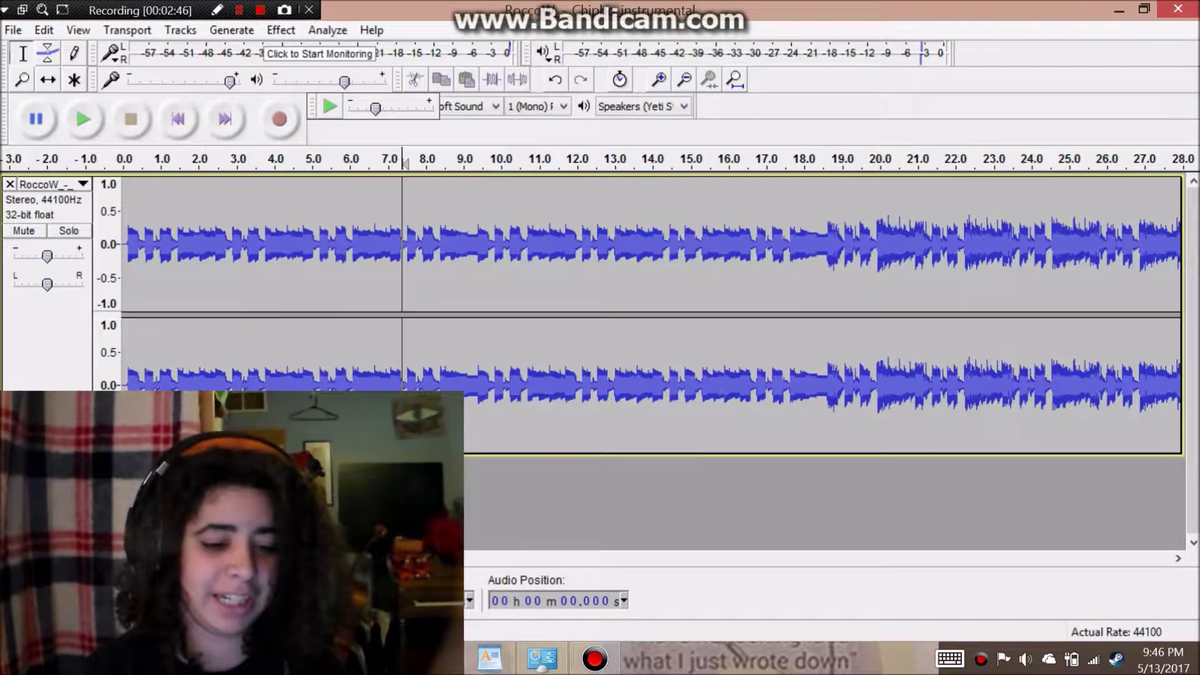
Step: Try to record a new vocal take from the start of the instrumental
left_click(124, 238)
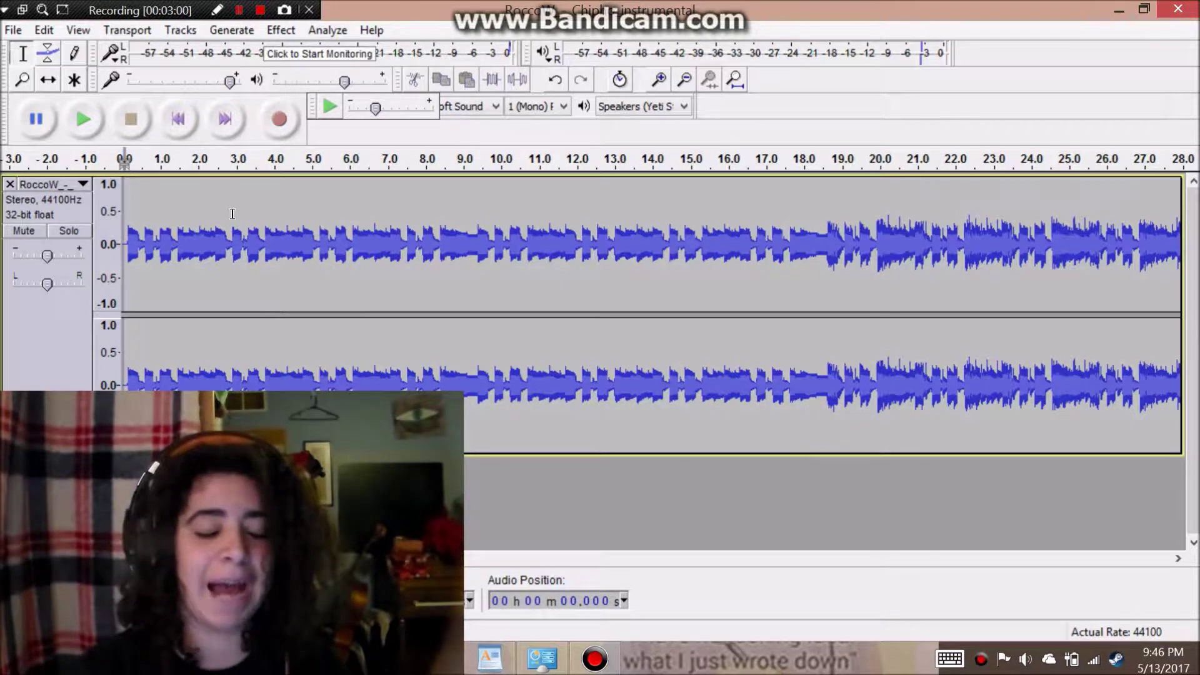
left_click(278, 118)
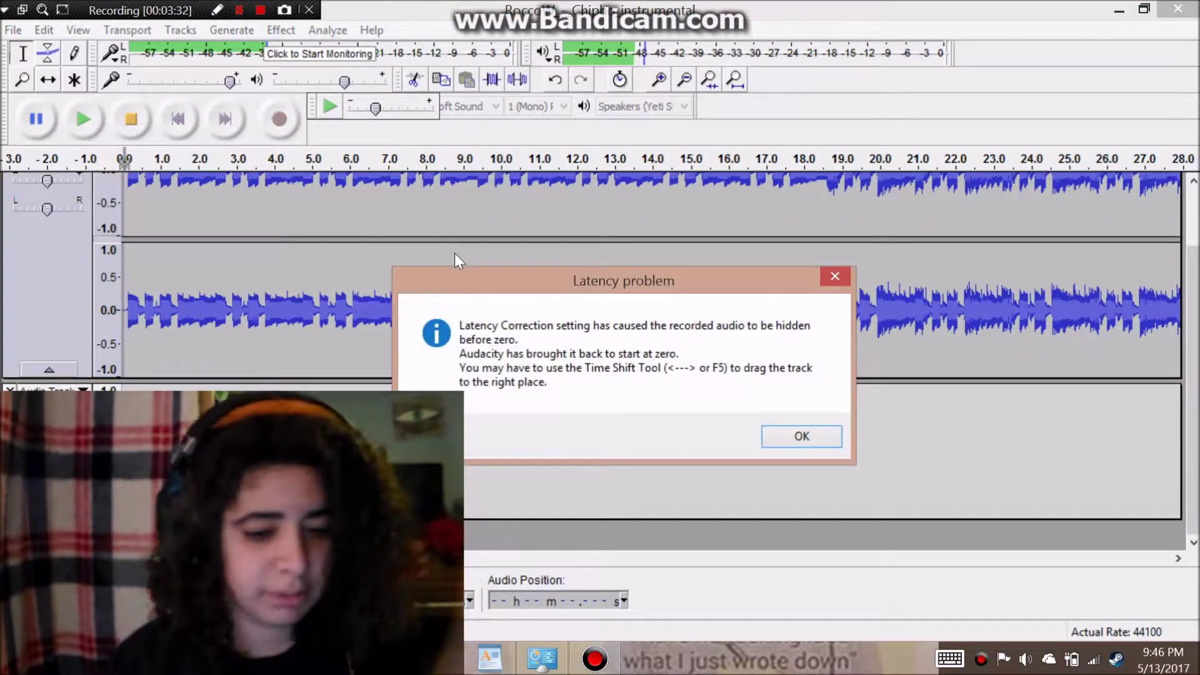
left_click(812, 434)
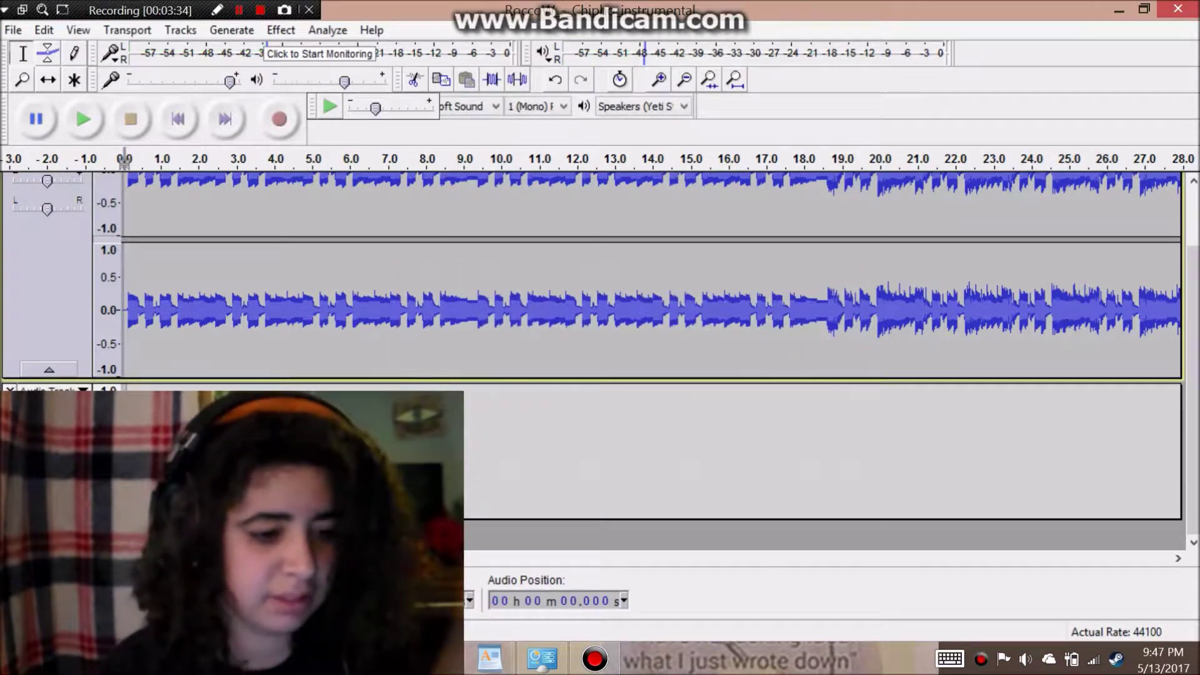
Step: Undo the recording and try recording the vocals once more from the start
left_click(44, 29)
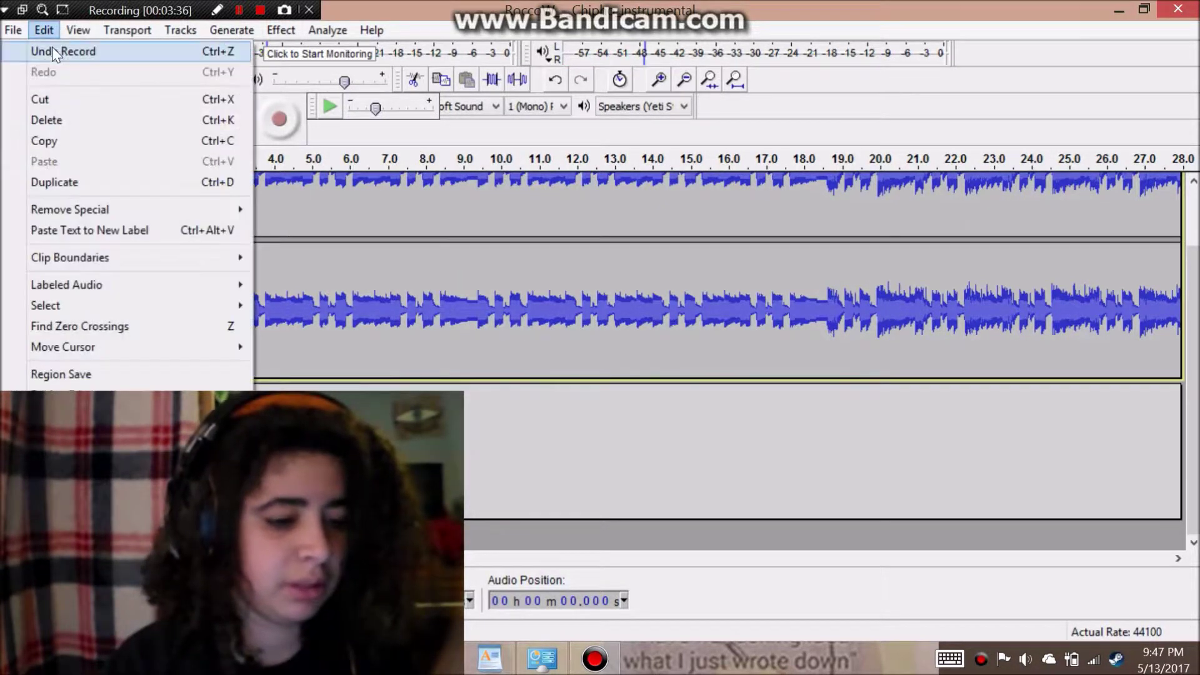
left_click(53, 50)
left_click(270, 122)
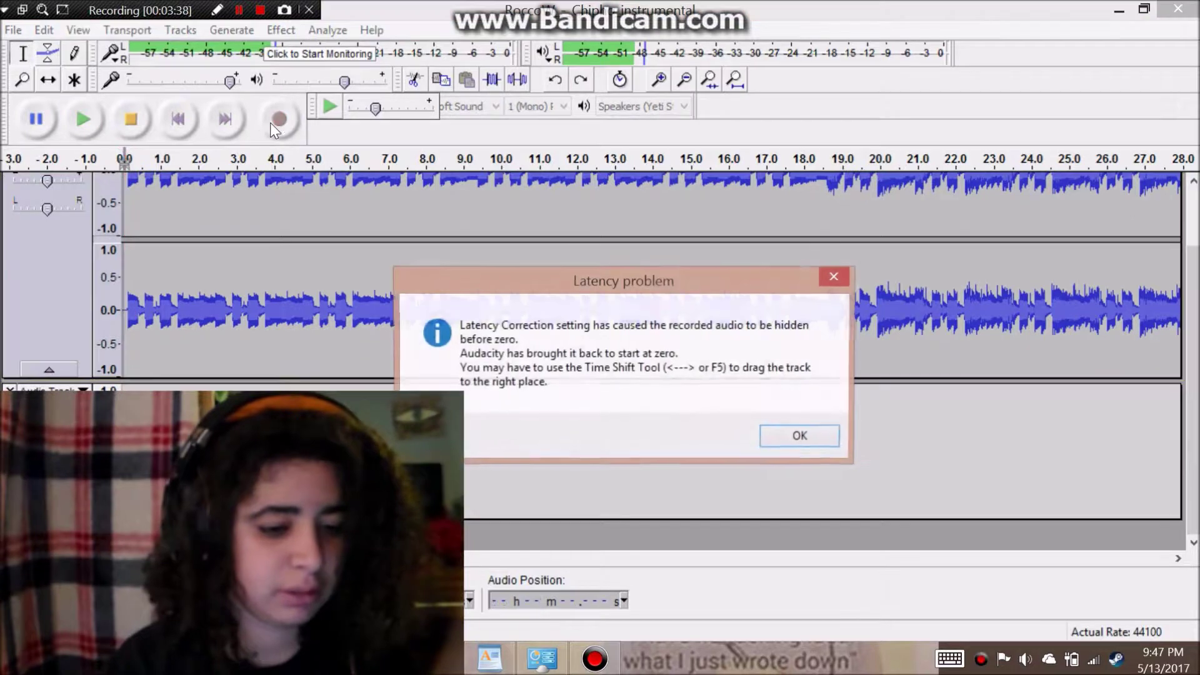
left_click(801, 438)
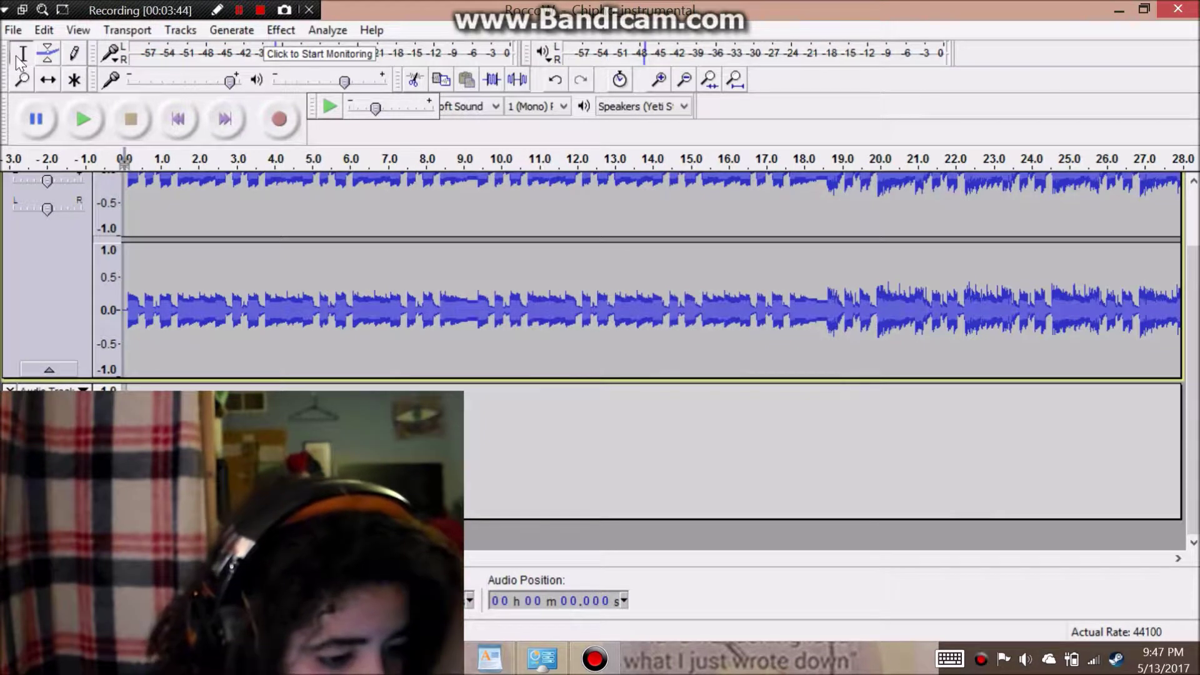
Step: Try the Time Shift Tool on the instrumental and attempt another vocal recording
mouse_move(276, 285)
left_mouse_down()
mouse_move(357, 287)
mouse_move(274, 295)
left_mouse_up()
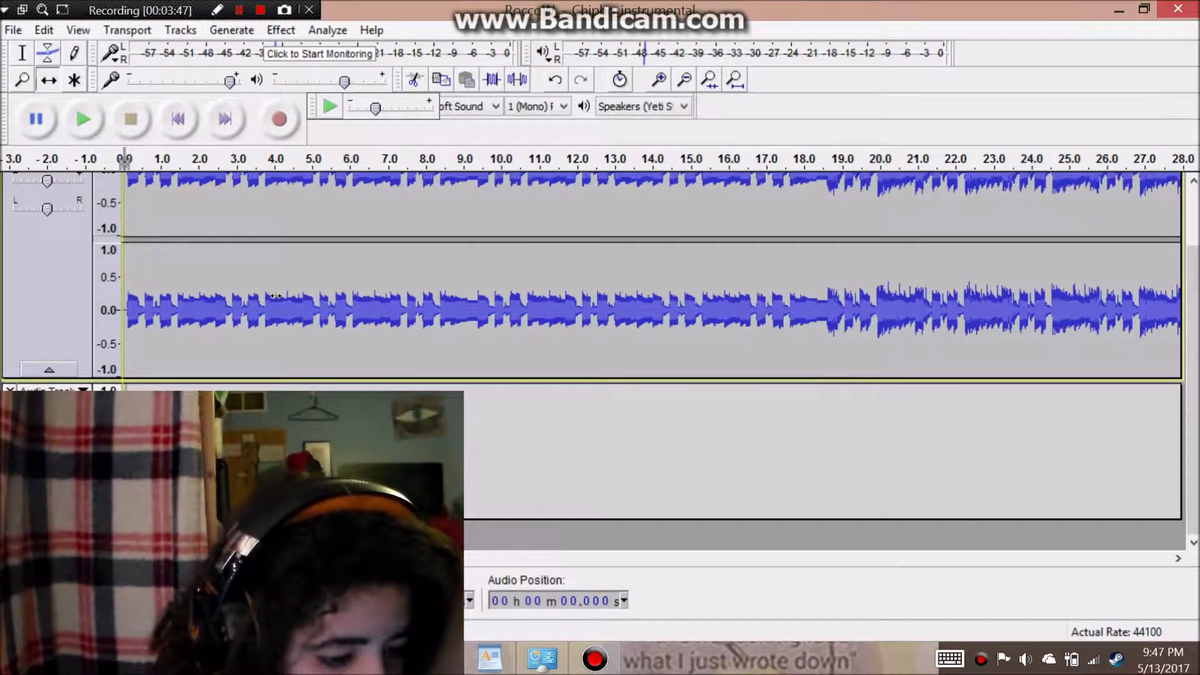
scroll(274, 295, "up", 2)
scroll(650, 282, "down", 2)
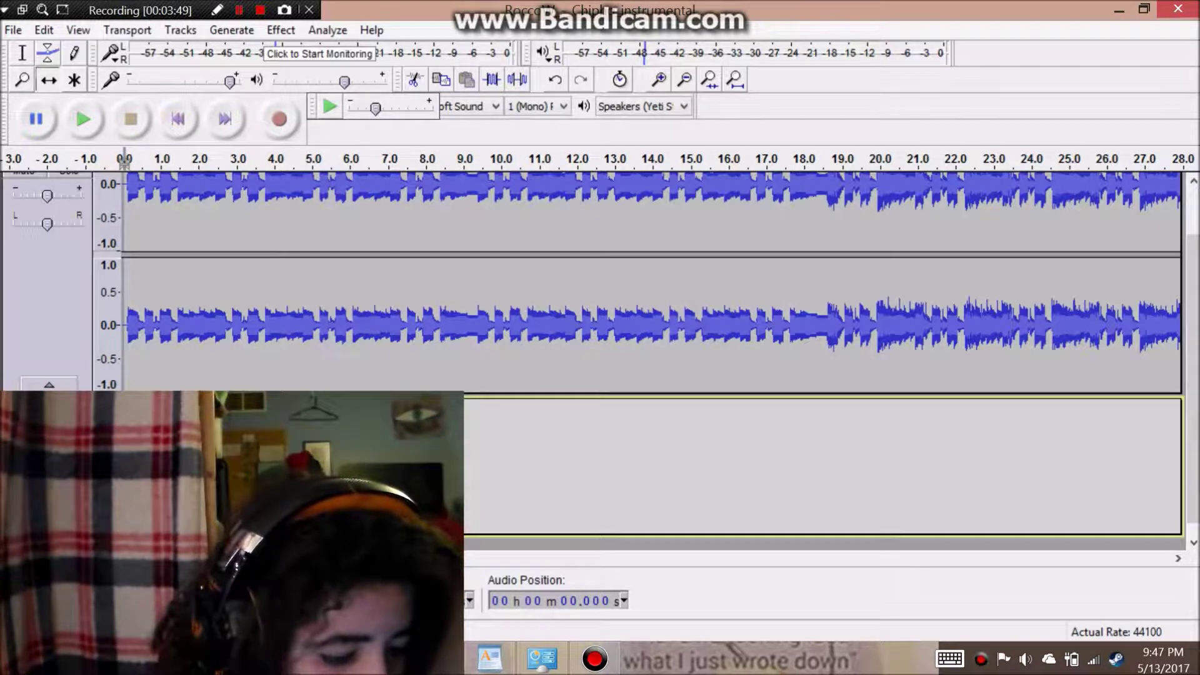
scroll(650, 281, "up", 2)
left_click(268, 120)
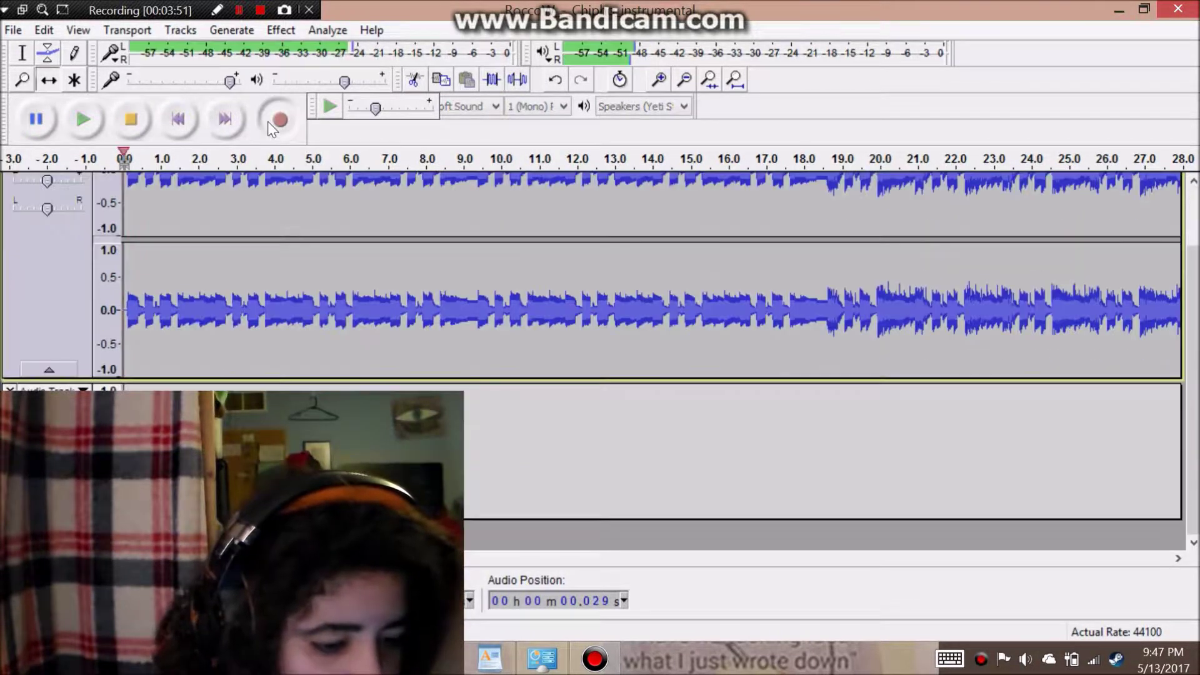
left_click(798, 435)
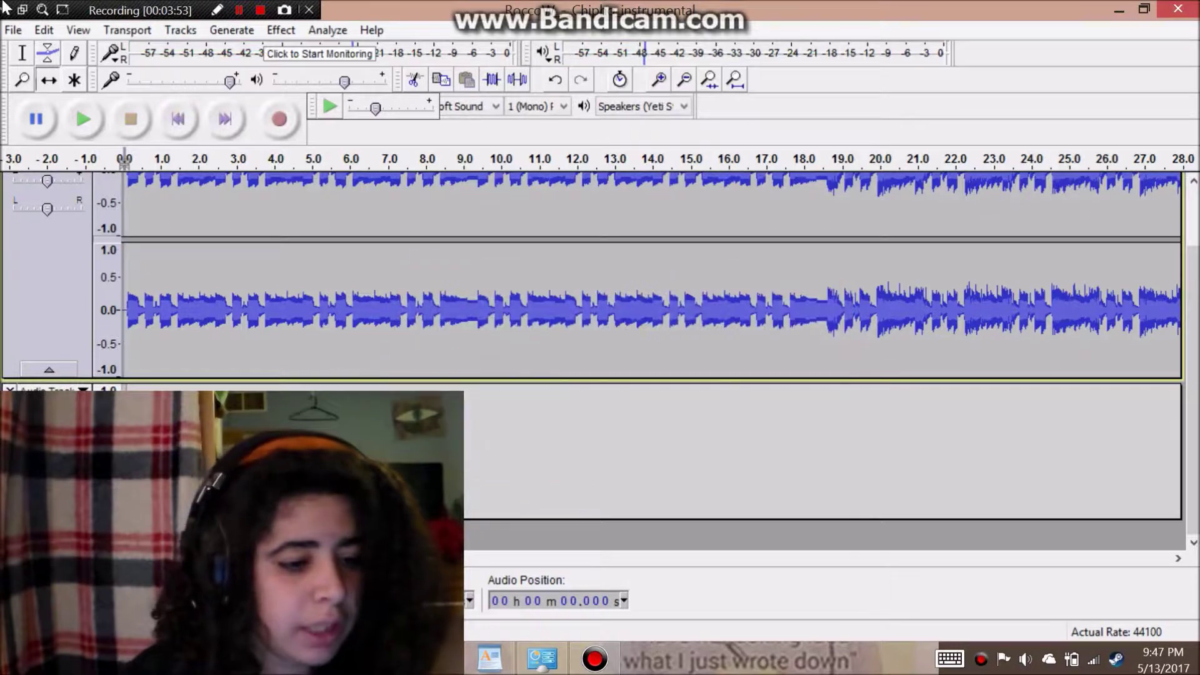
Step: Undo the latest vocal recordings and the removal of the original vocal track
left_click(41, 28)
left_click(42, 47)
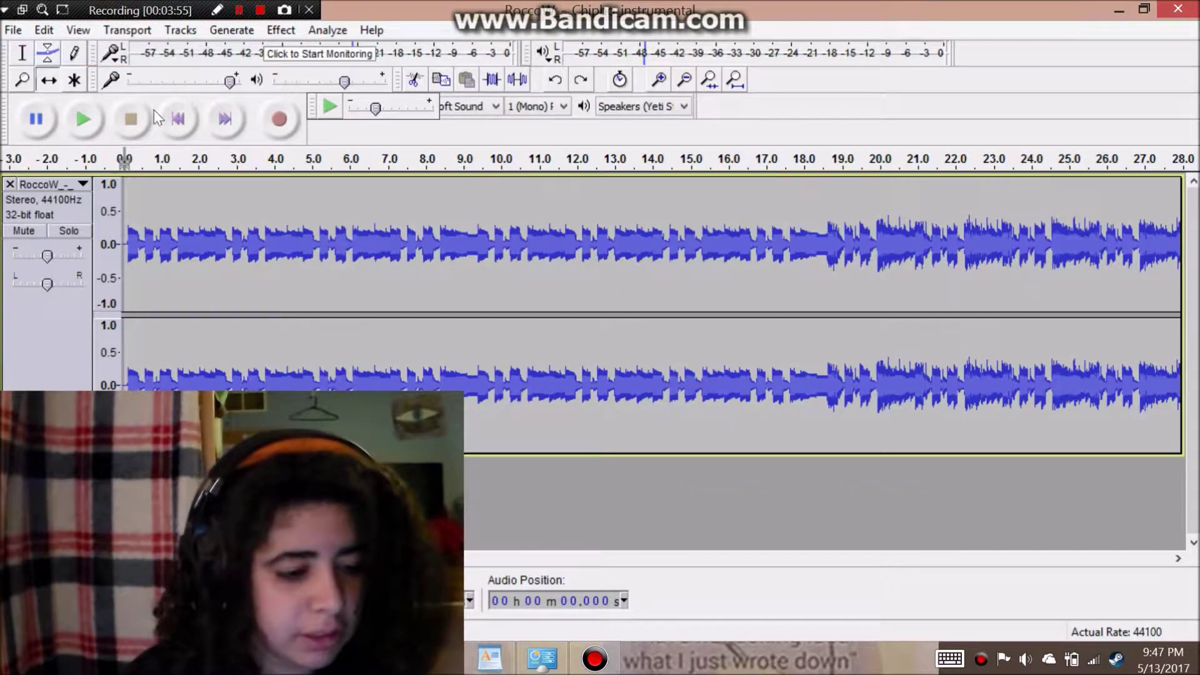
left_click(54, 35)
left_click(50, 25)
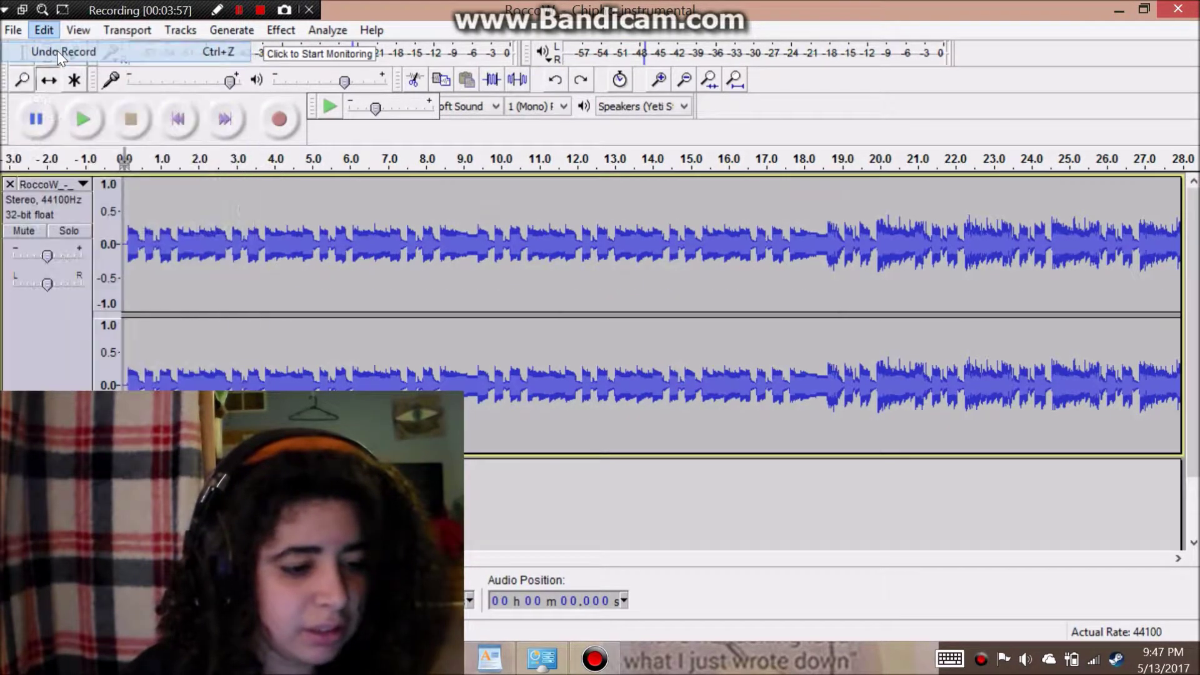
left_click(47, 27)
left_click(52, 46)
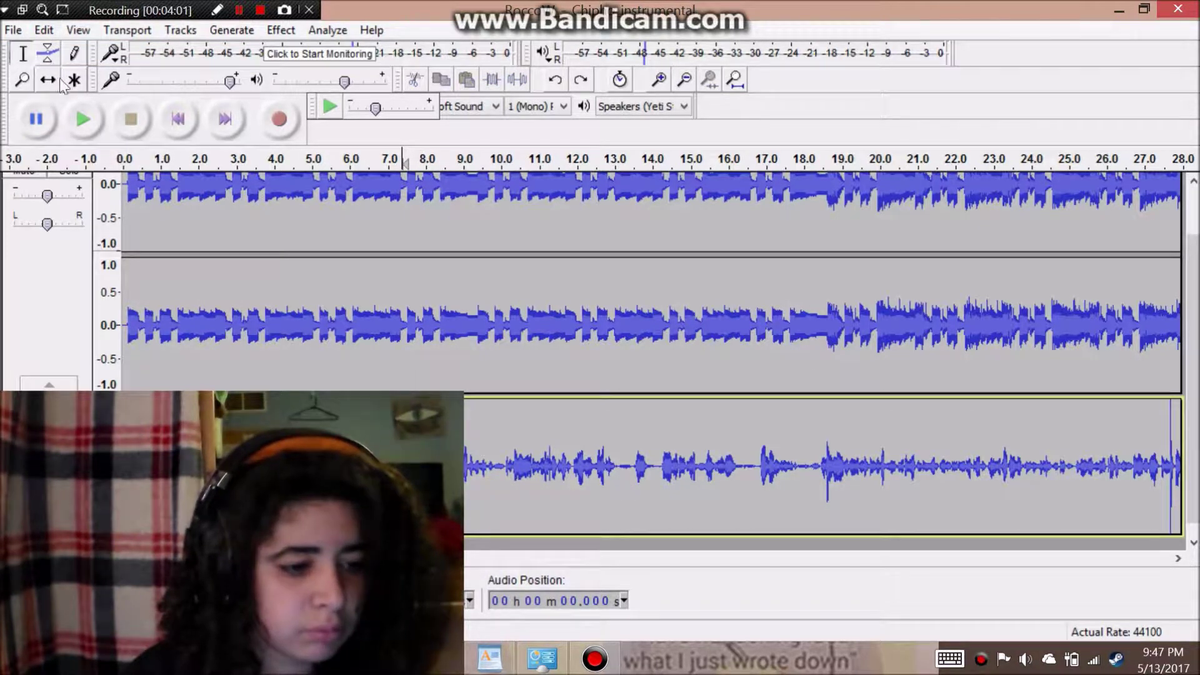
Step: Play back the restored vocals with the instrumental, restarting from about 18.3 seconds, and stop near the 28-second mark
left_click(84, 103)
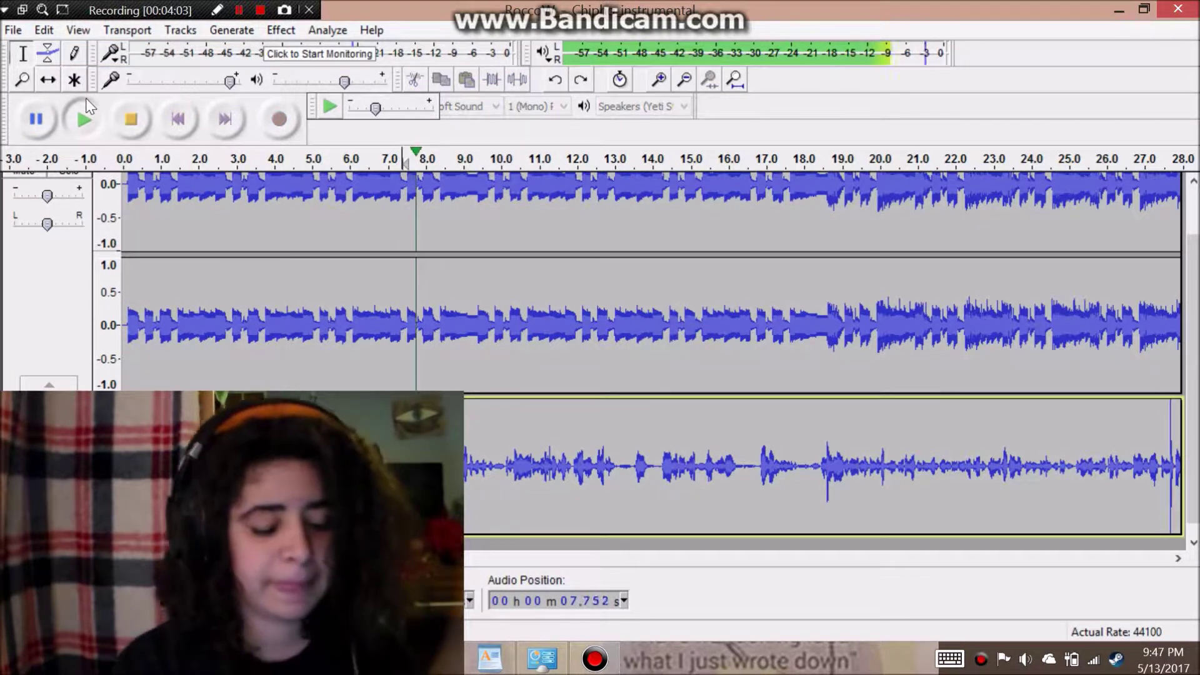
left_click(816, 465)
left_click(140, 122)
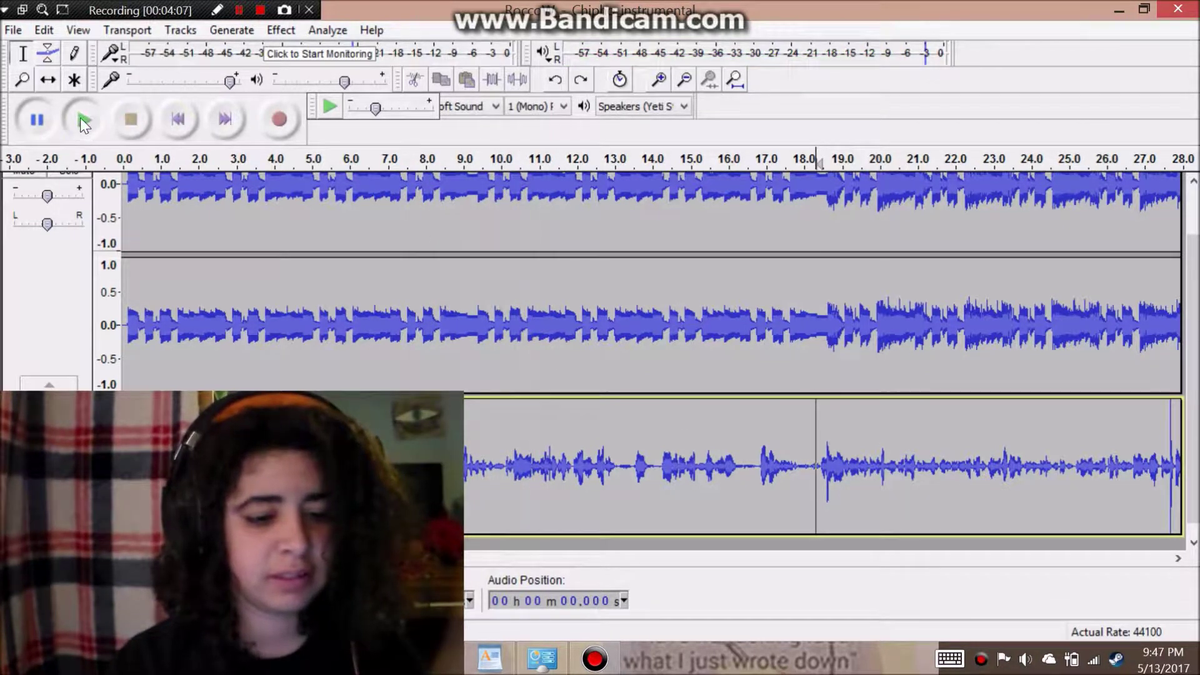
left_click(82, 119)
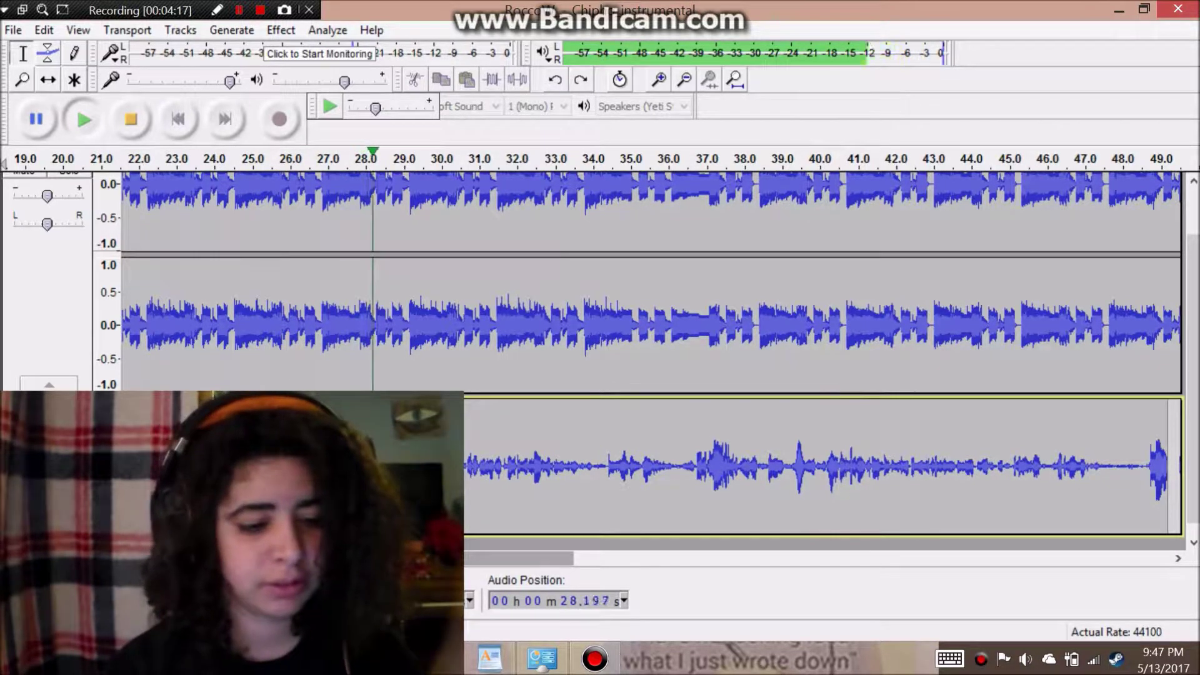
key("space")
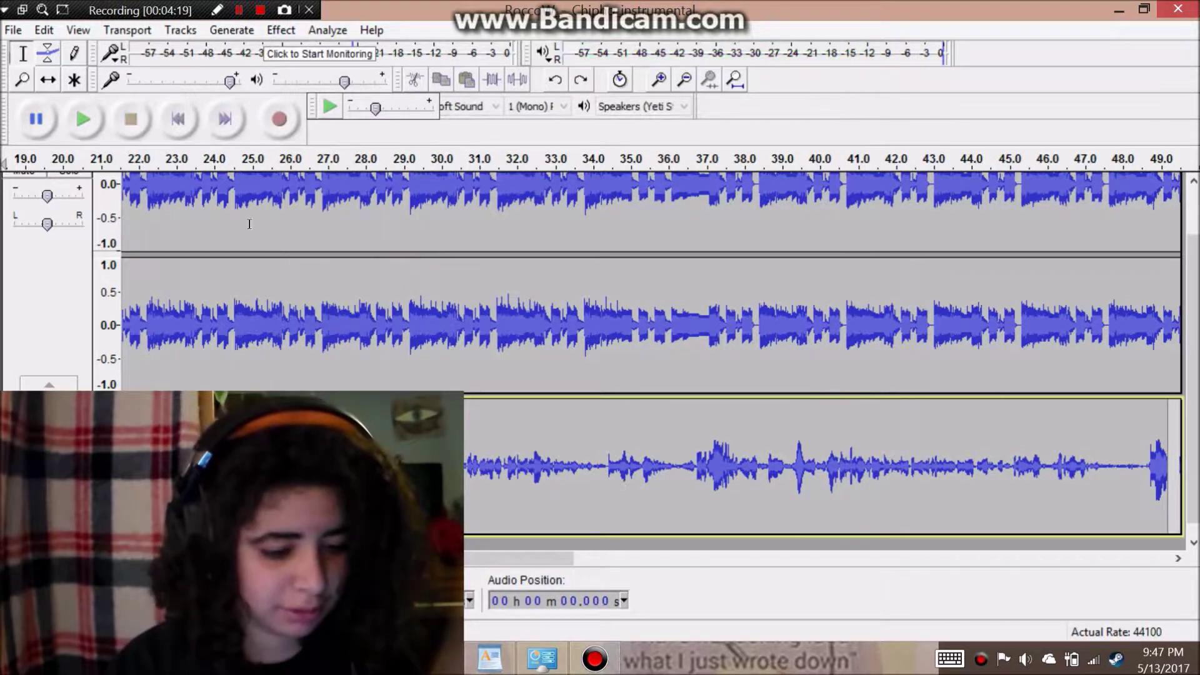
left_click(659, 79)
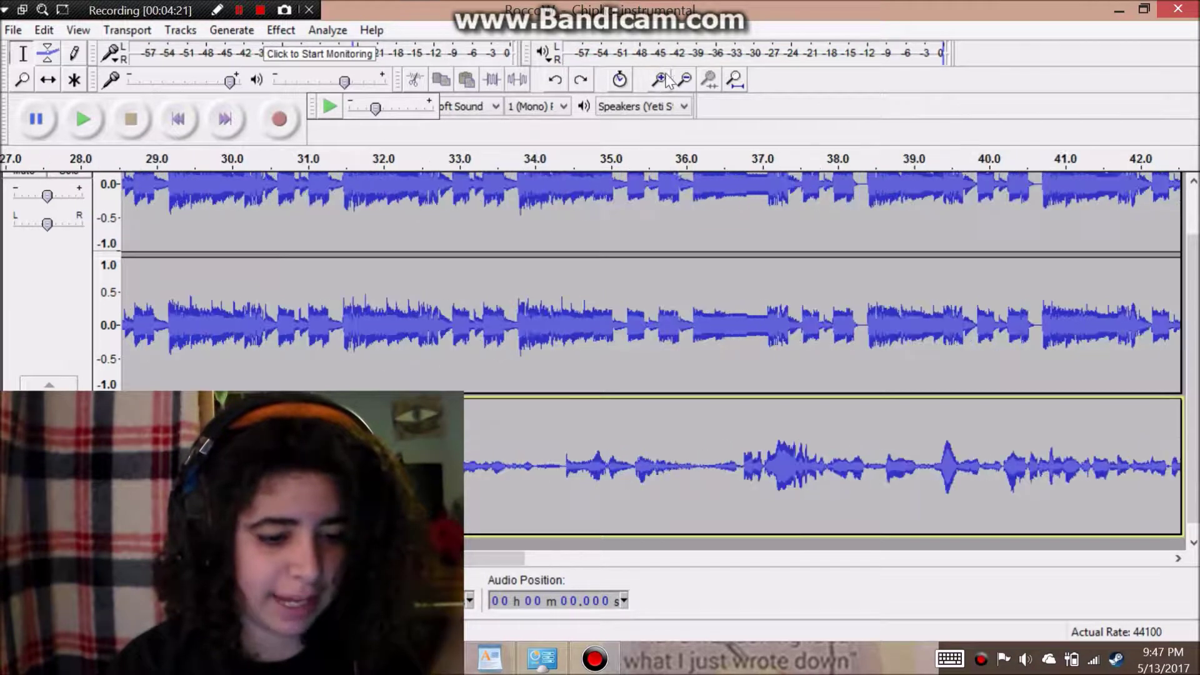
Step: Zoom in on the vocal track around 27.7 seconds and briefly play back the spike there
scroll(650, 198, "up", 2)
left_click_drag(464, 568, 418, 567)
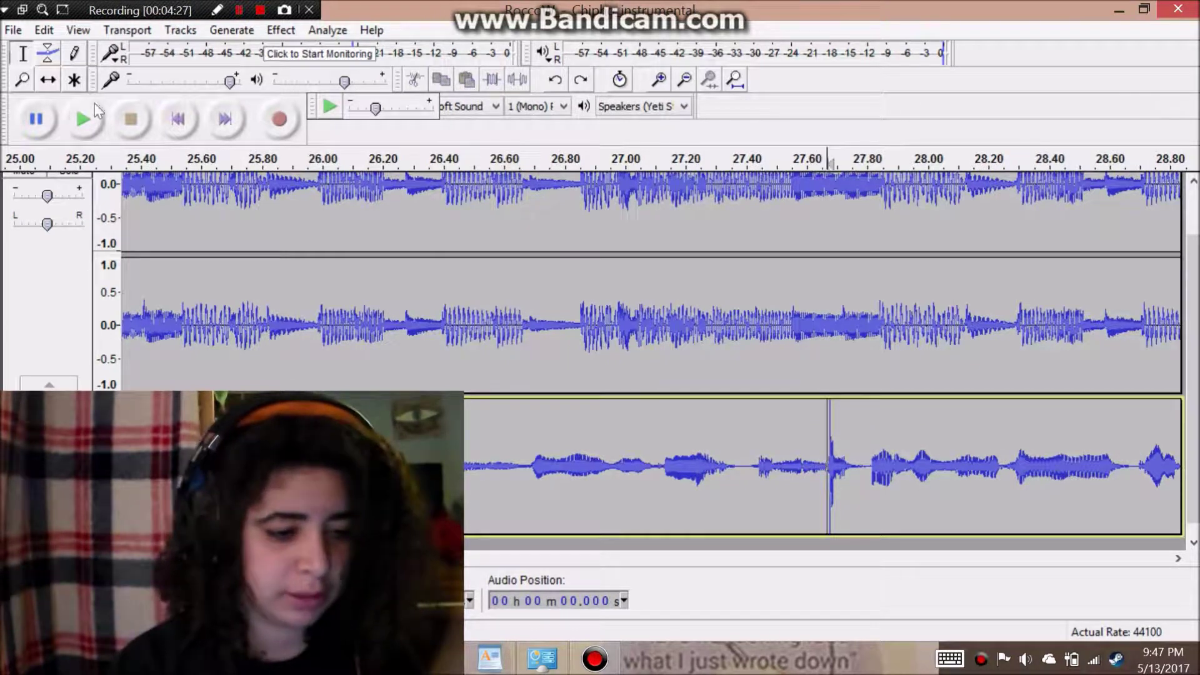
left_click(85, 118)
left_click(131, 119)
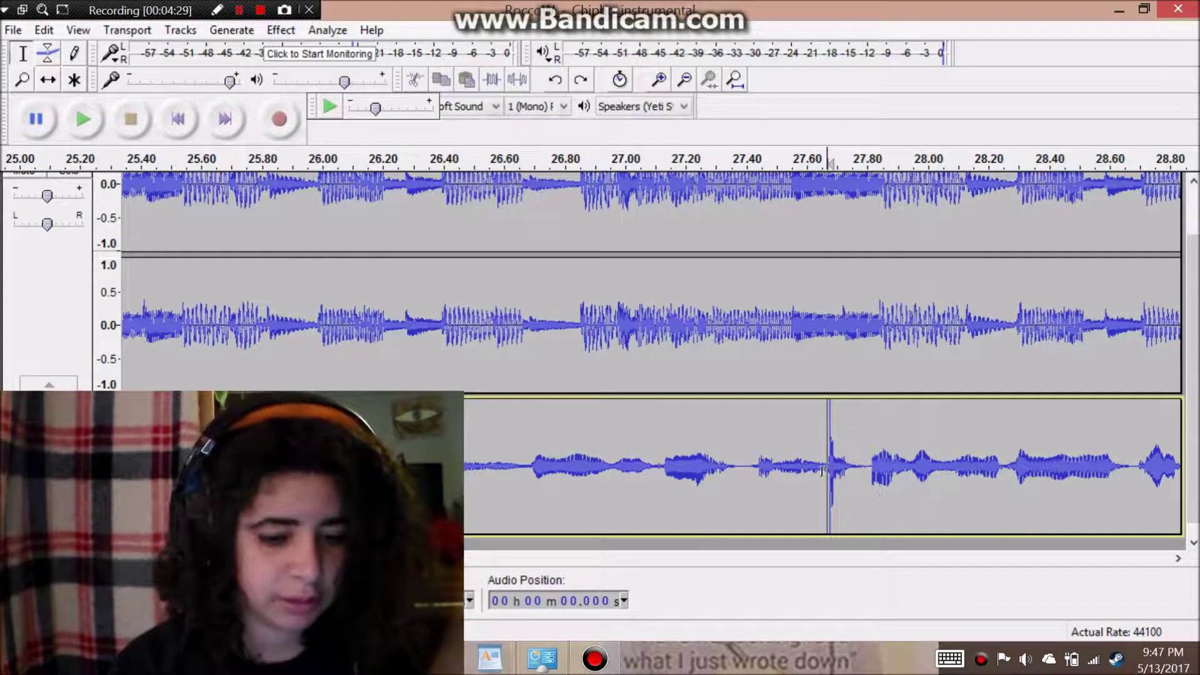
Step: Try to isolate the noise spike in the vocal track between about 27.65 and 27.8 seconds for silencing
left_click_drag(824, 472, 855, 491)
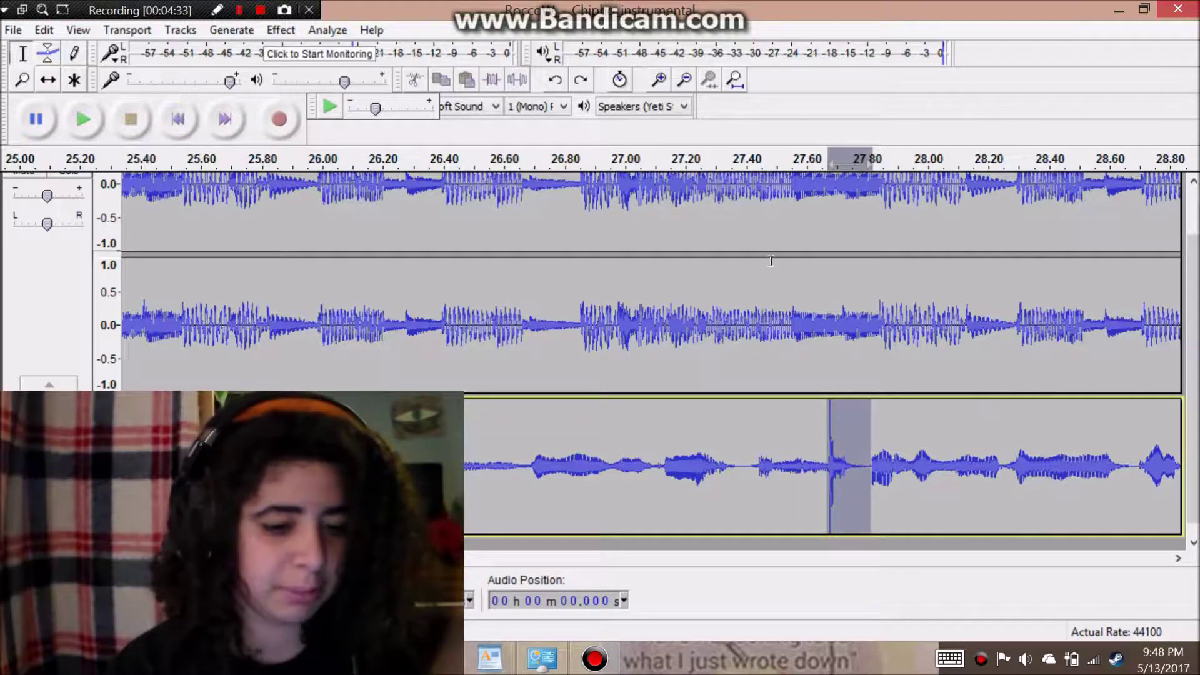
left_click(864, 463)
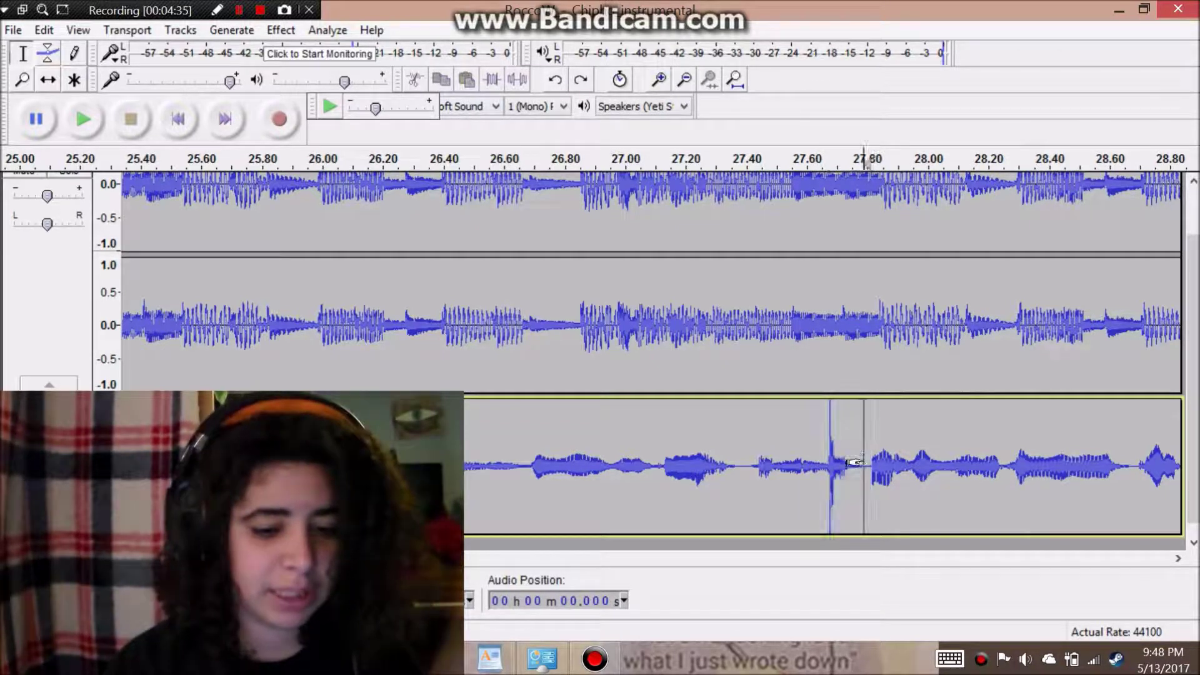
left_click_drag(873, 463, 830, 469)
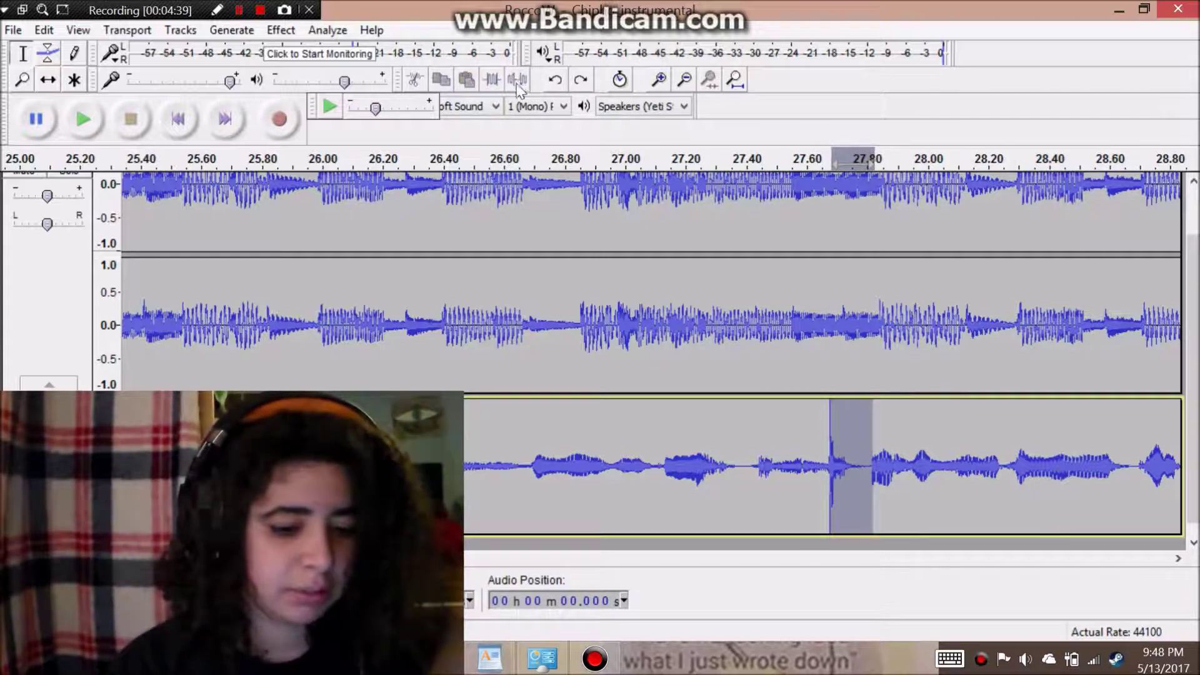
key("Left")
scroll(894, 470, "up", 1)
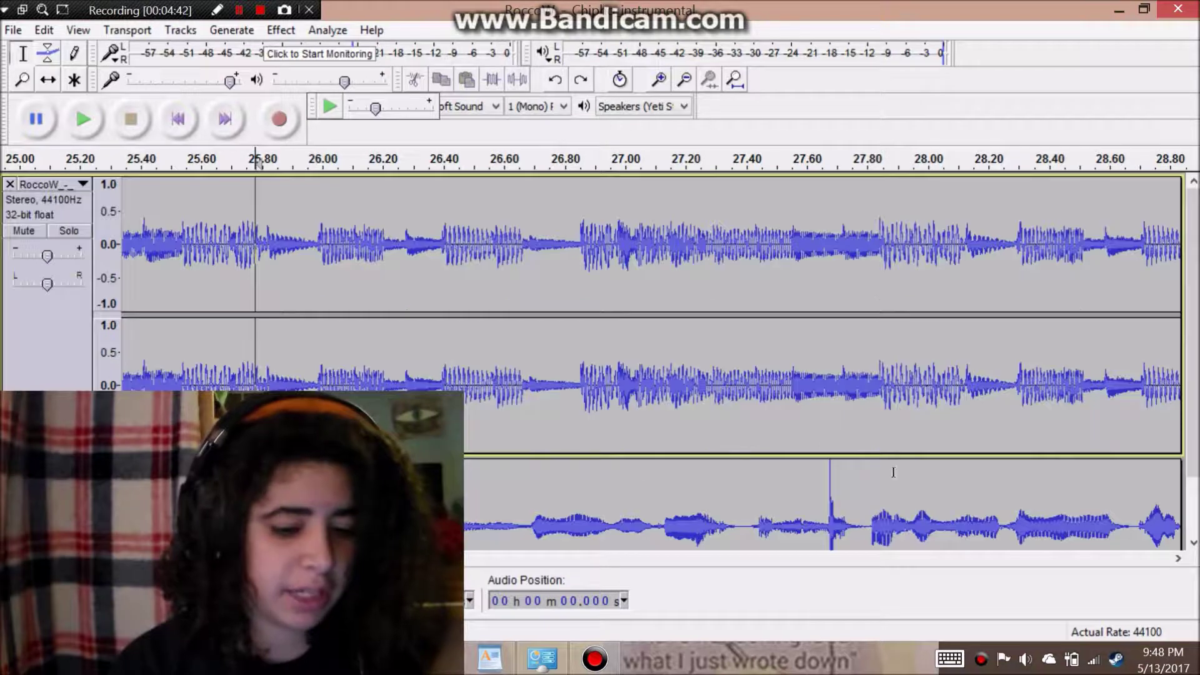
left_click_drag(823, 528, 865, 530)
scroll(867, 531, "down", 1)
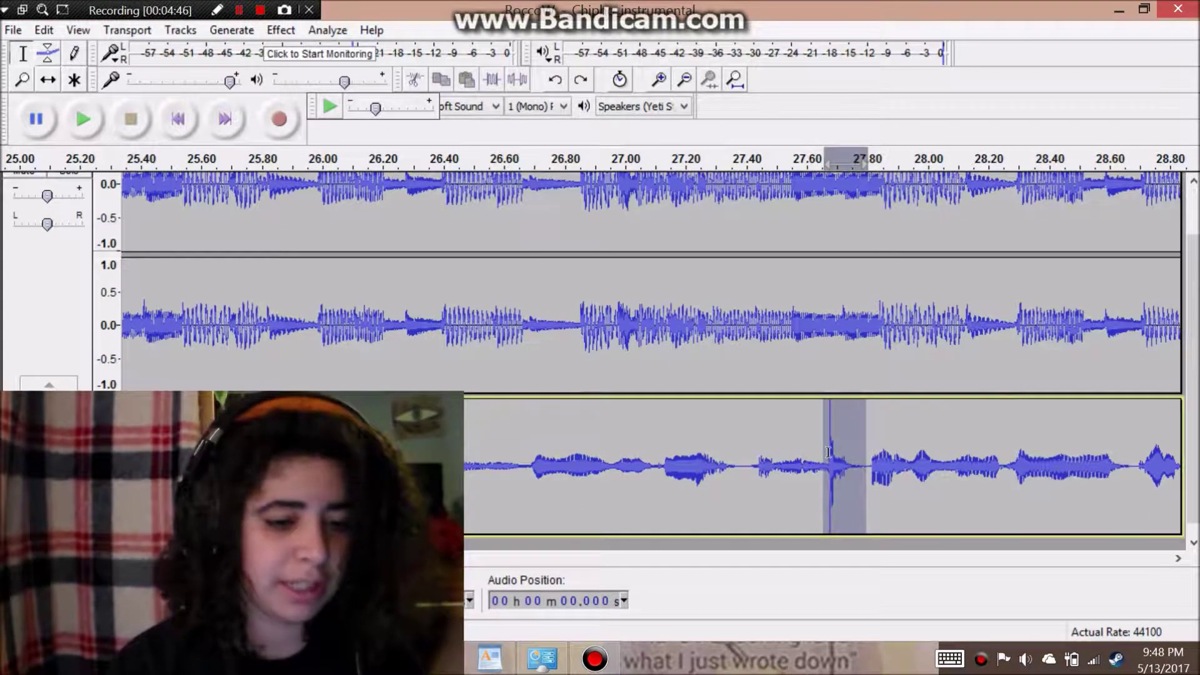
left_click(828, 452)
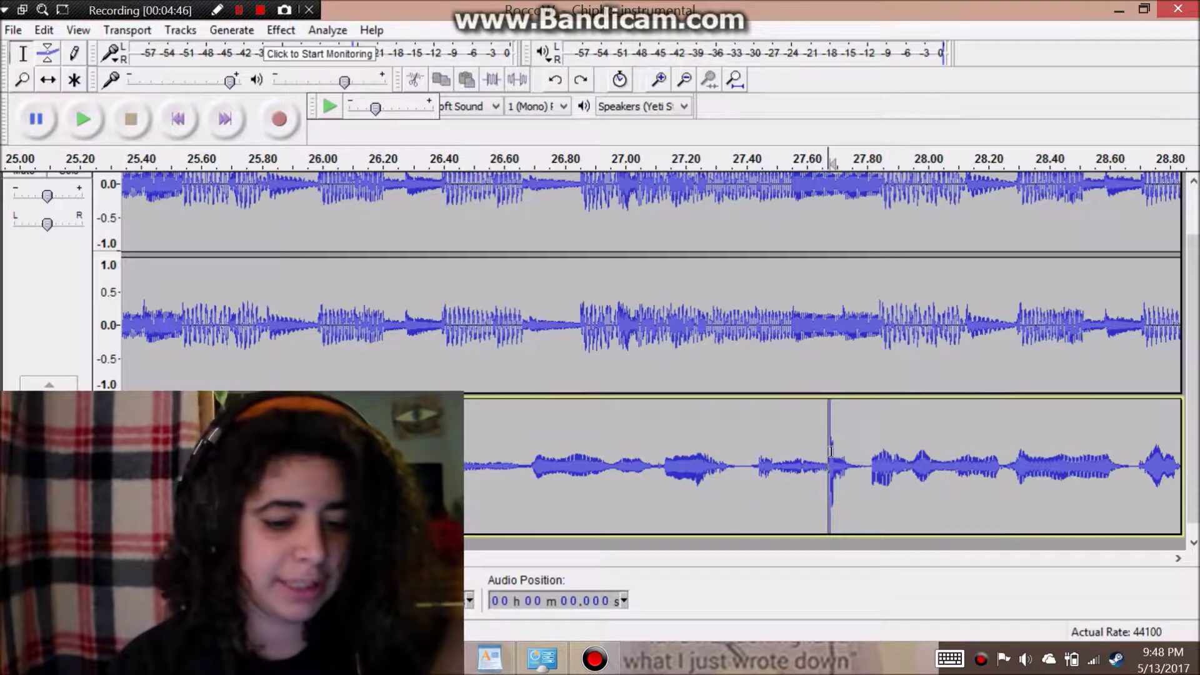
Step: Save the project to the Desktop under the name RMY
left_click(12, 29)
left_click(38, 139)
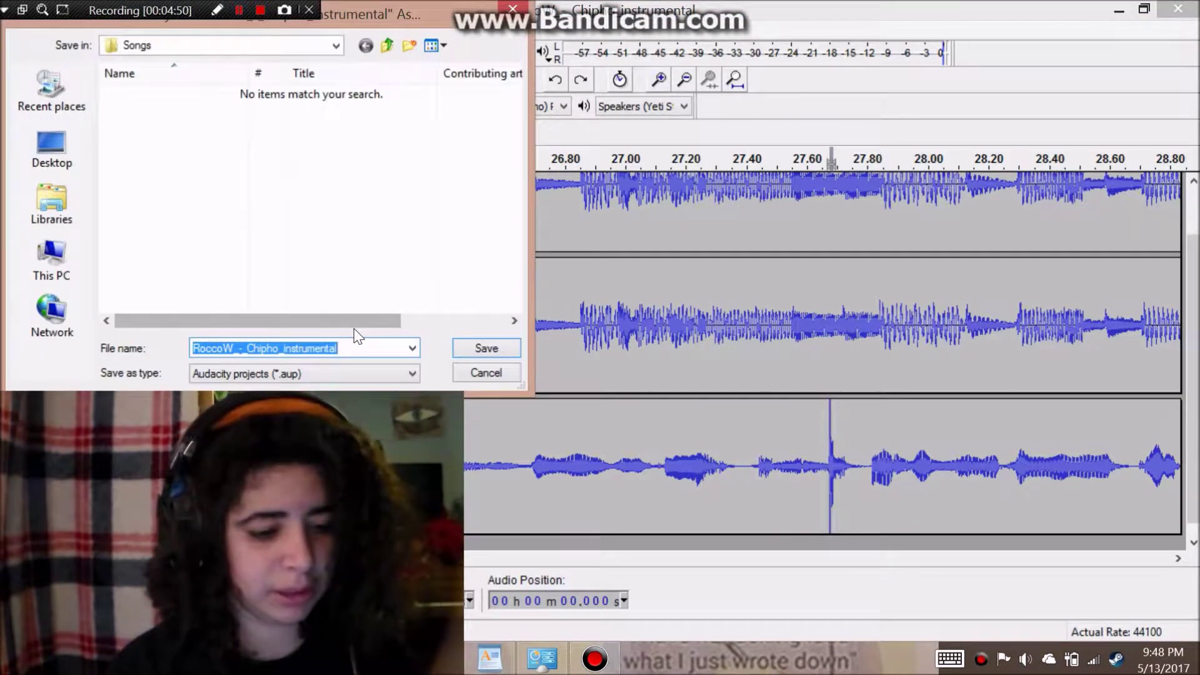
left_click(53, 156)
key("BackSpace")
type("RMT")
key("Return")
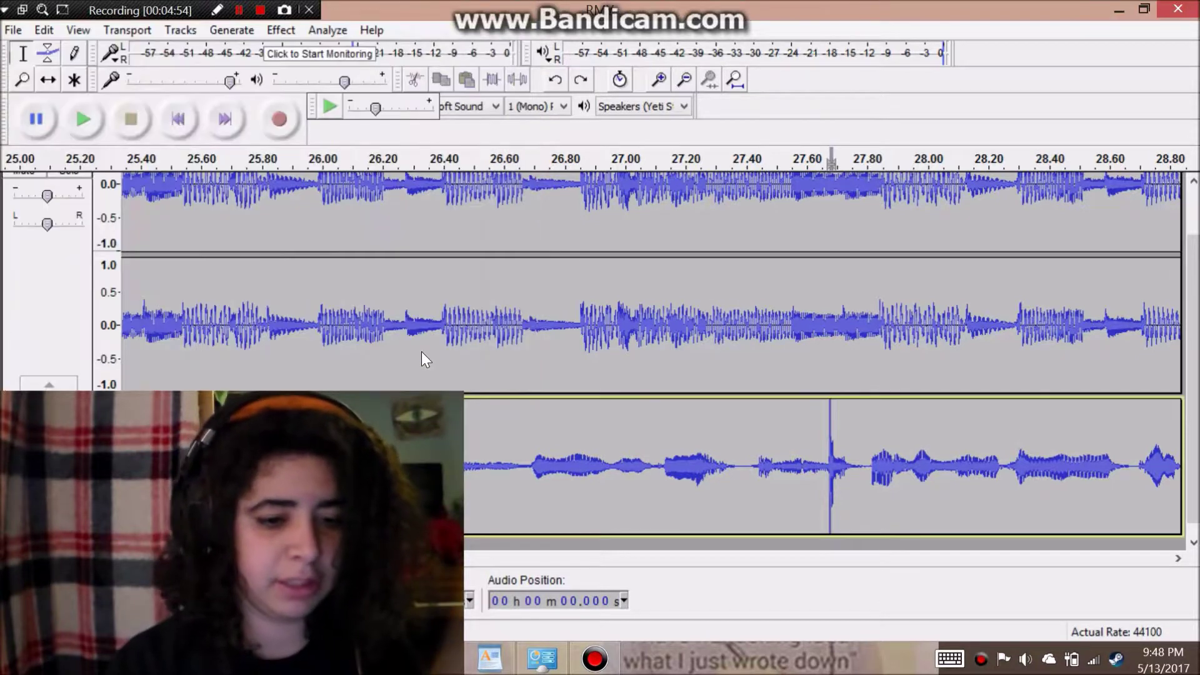
Step: Close the first recovered recording without saving its changes, abandoning the save prompt for a project file
left_click(1118, 11)
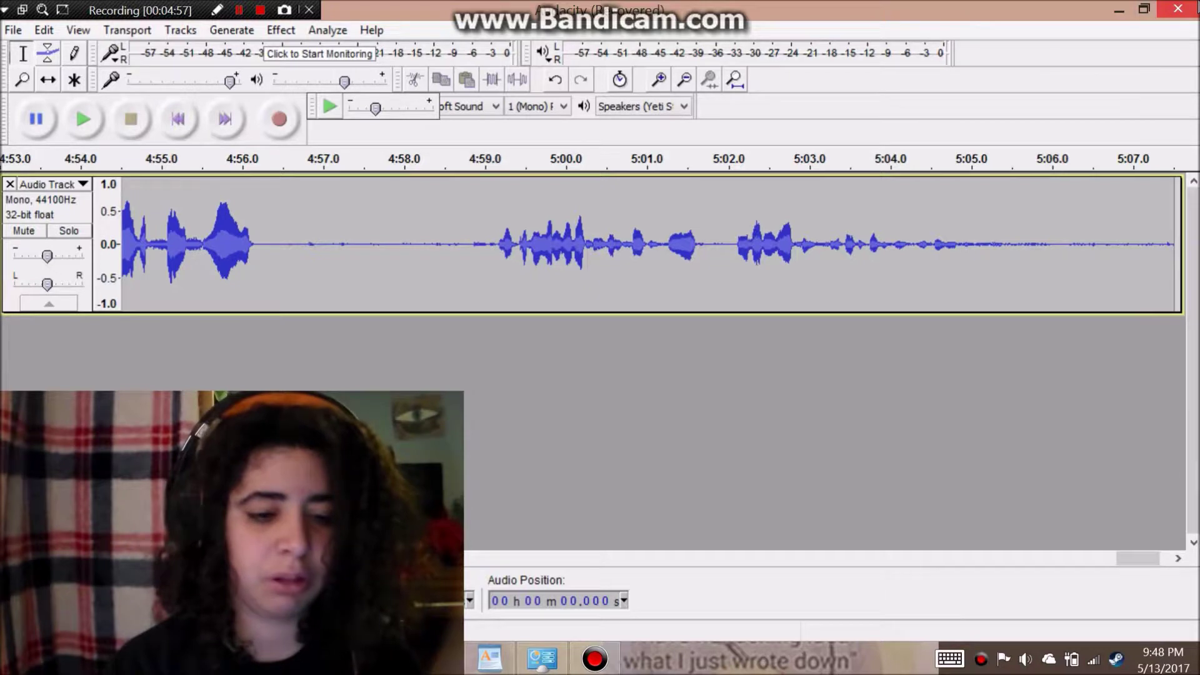
left_click(1178, 9)
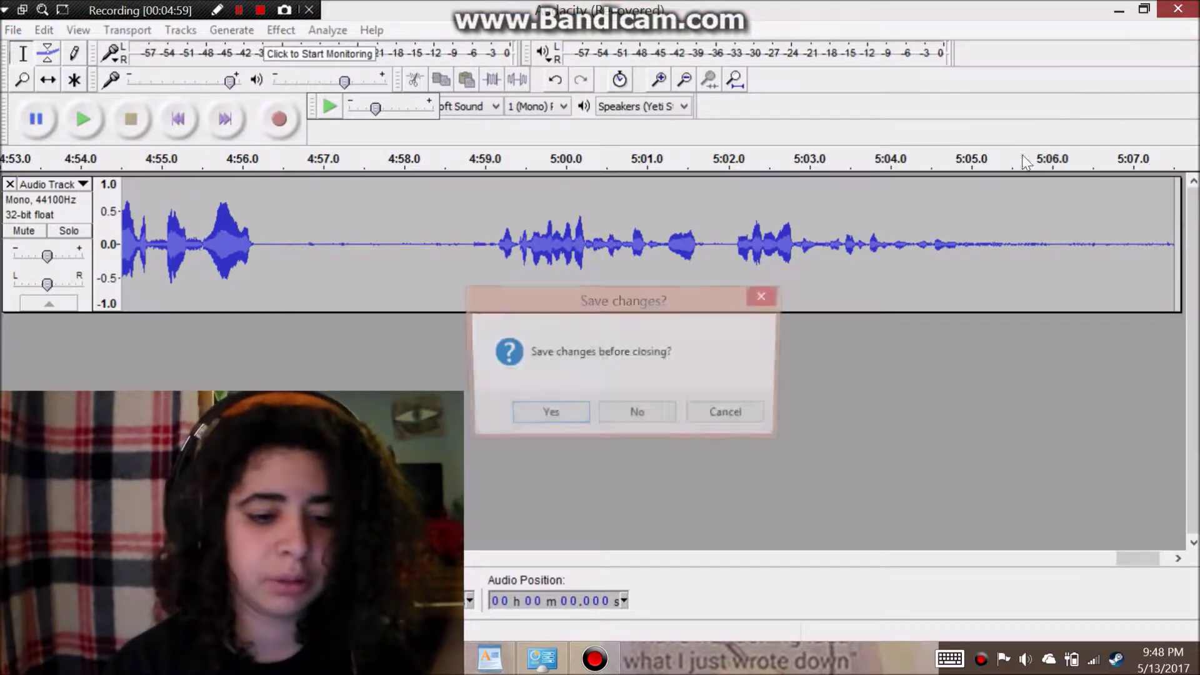
left_click(585, 412)
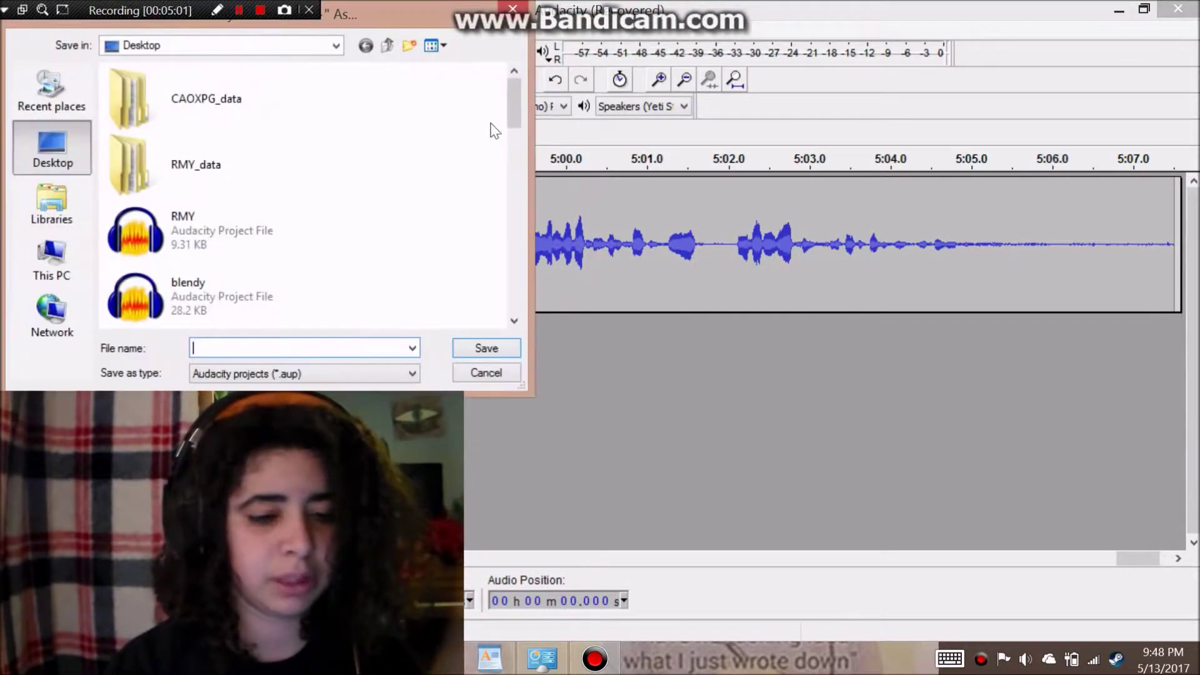
key("Escape")
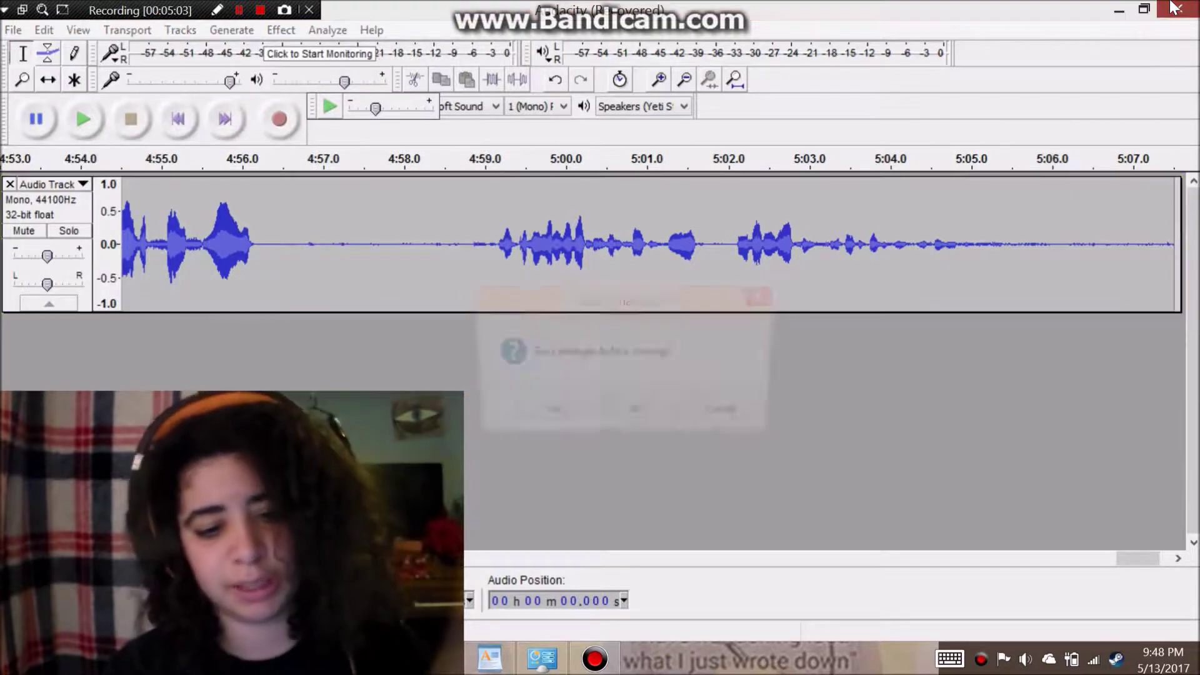
left_click(640, 415)
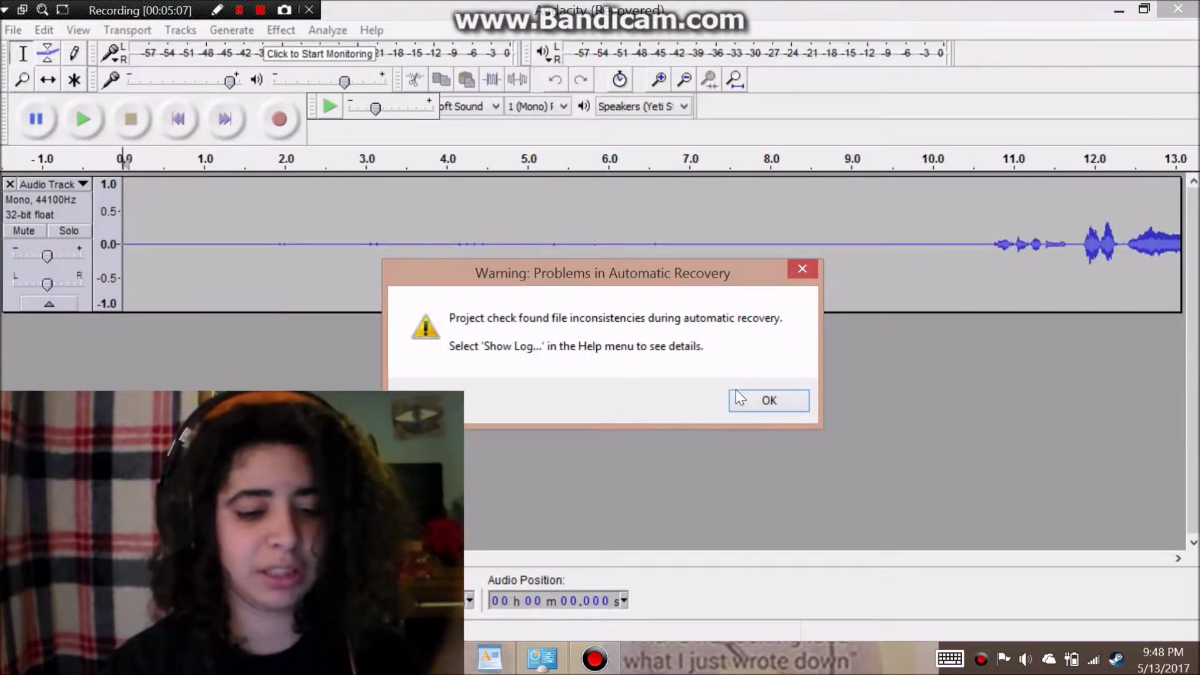
Step: Dismiss the automatic recovery warnings and close all remaining recovered projects without saving their changes
left_click(744, 396)
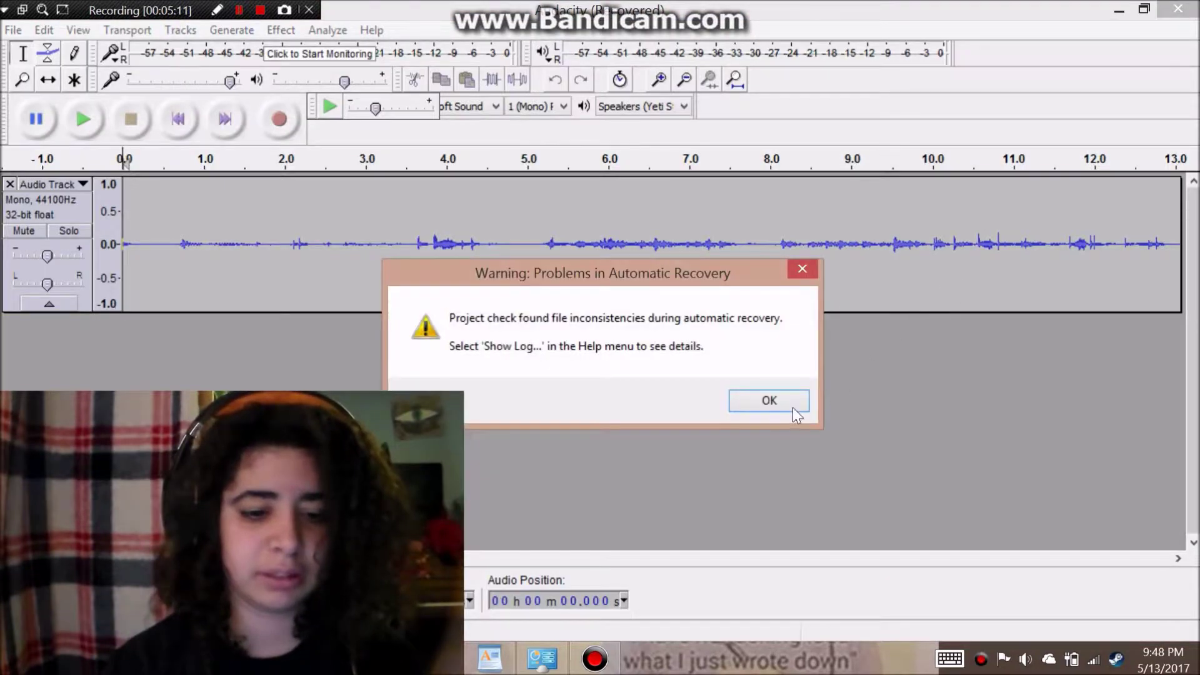
left_click(793, 408)
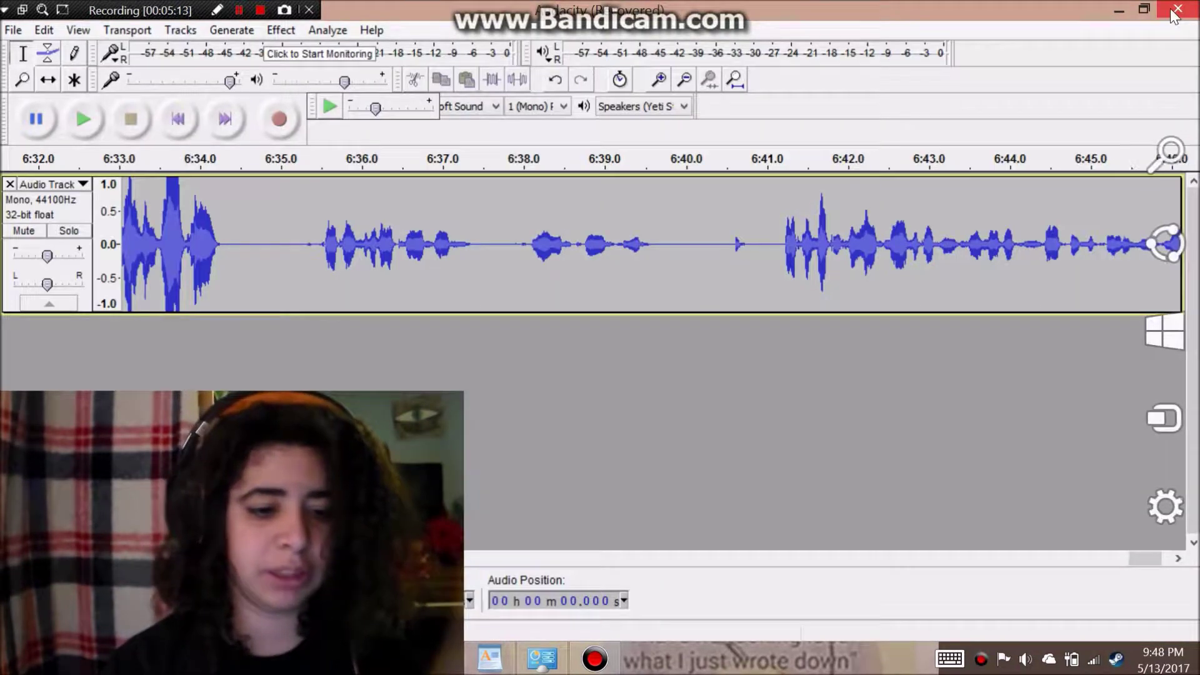
left_click(1175, 12)
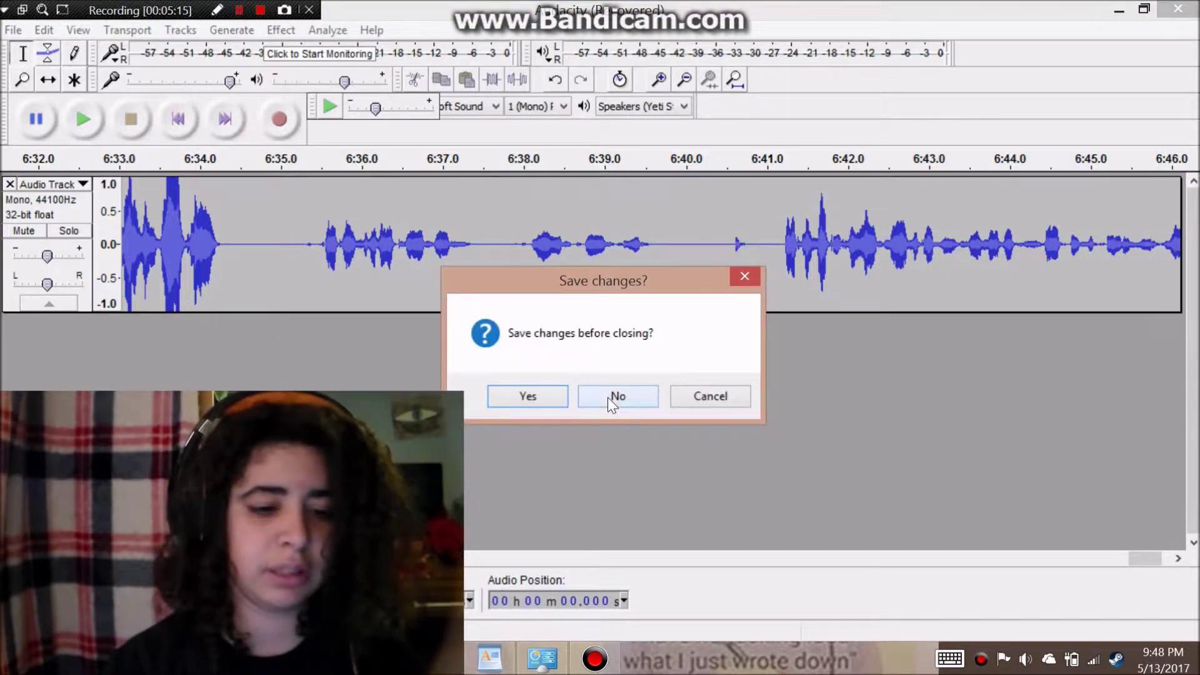
left_click(608, 397)
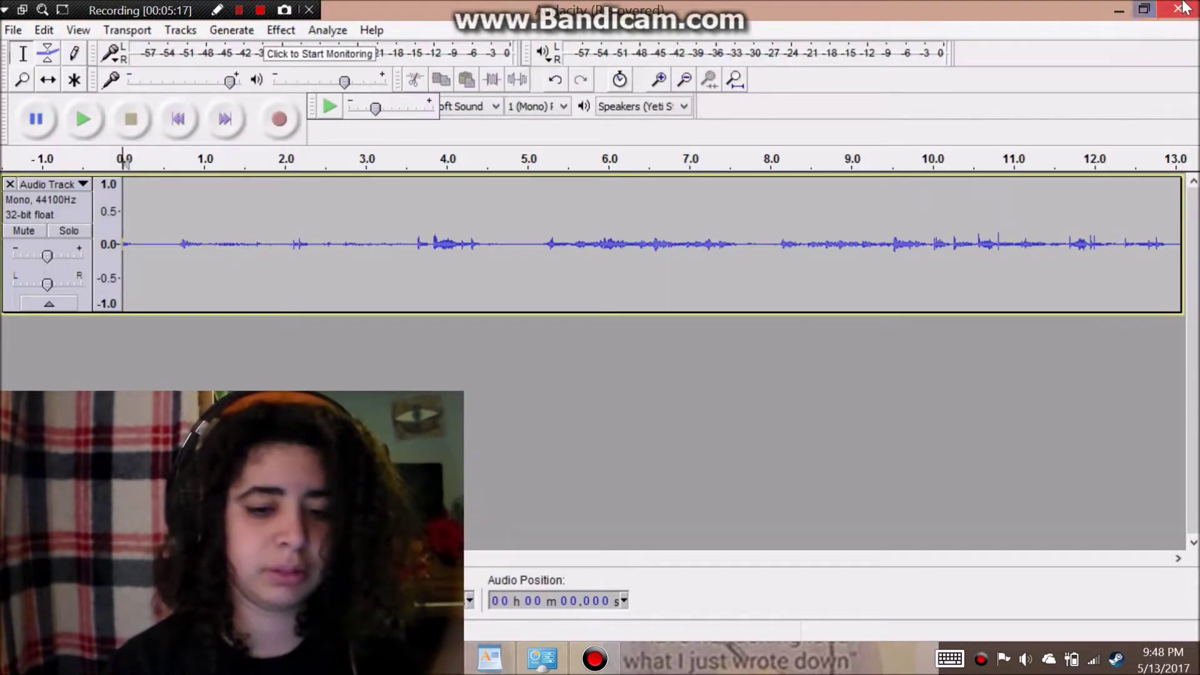
left_click(1181, 7)
left_click(615, 396)
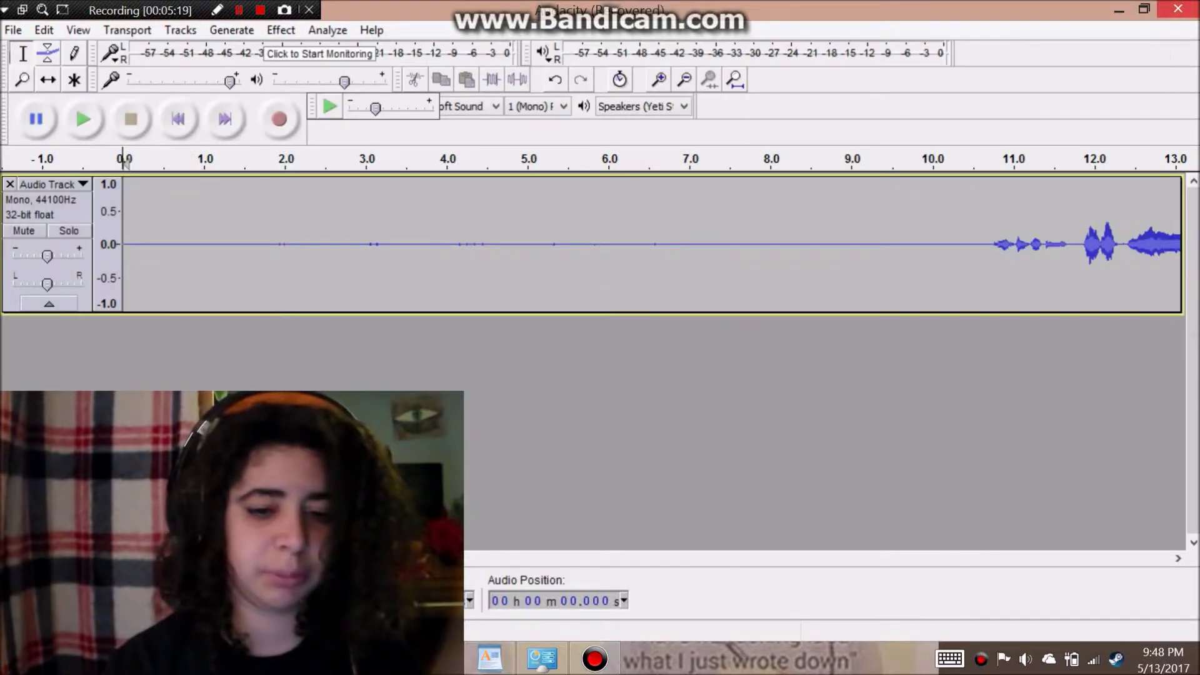
left_click(1179, 9)
left_click(616, 396)
left_click(1179, 9)
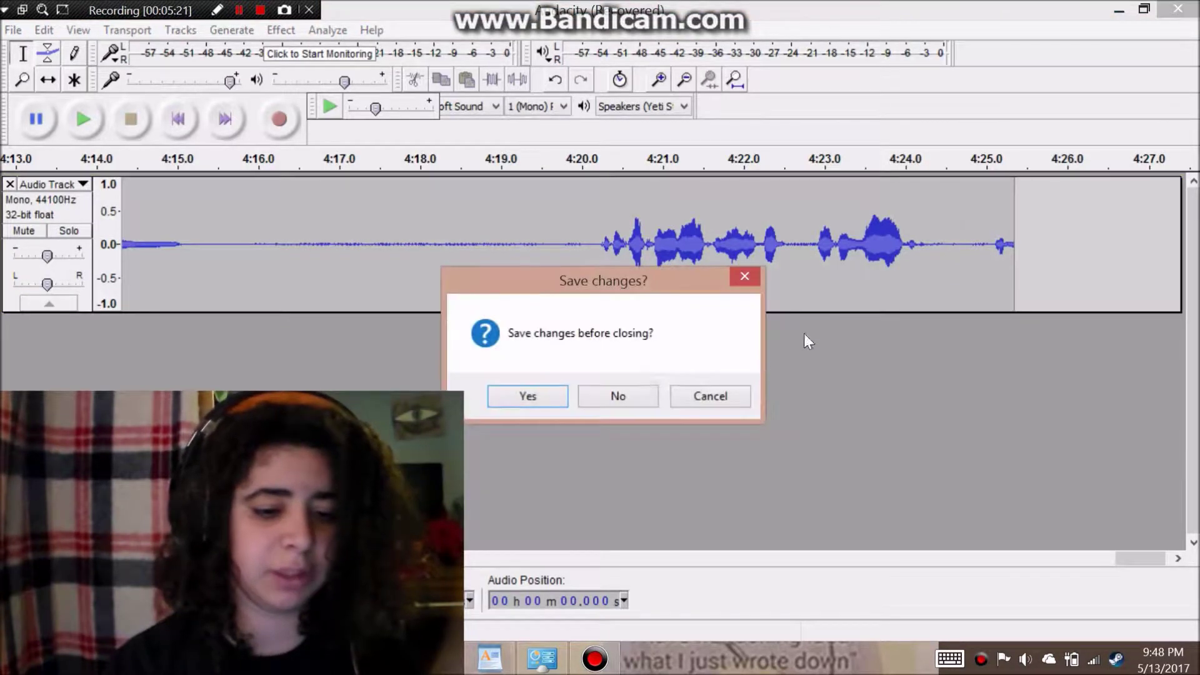
left_click(622, 396)
left_click(1178, 9)
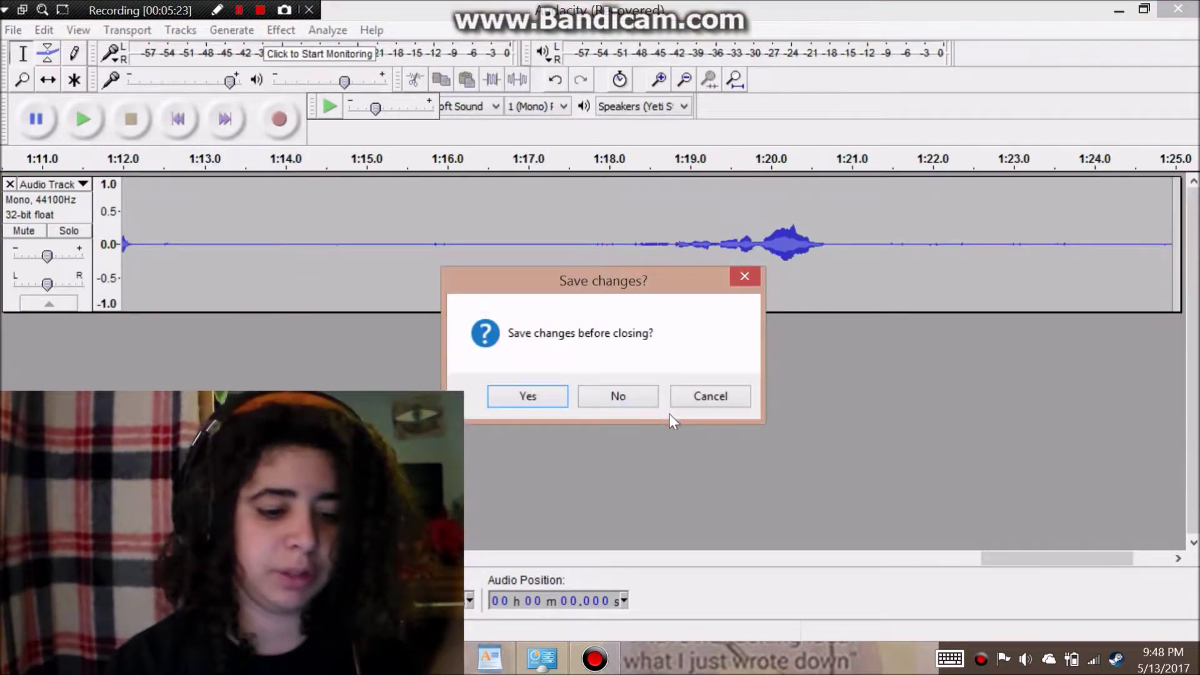
left_click(642, 393)
left_click(1175, 9)
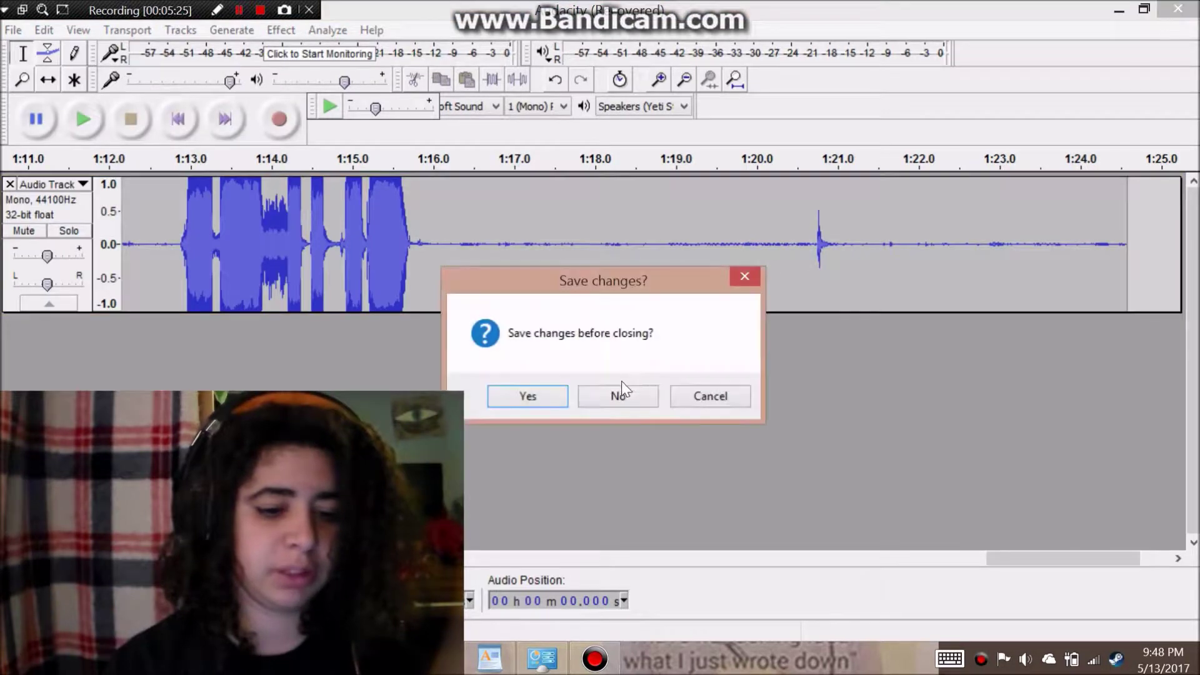
left_click(615, 394)
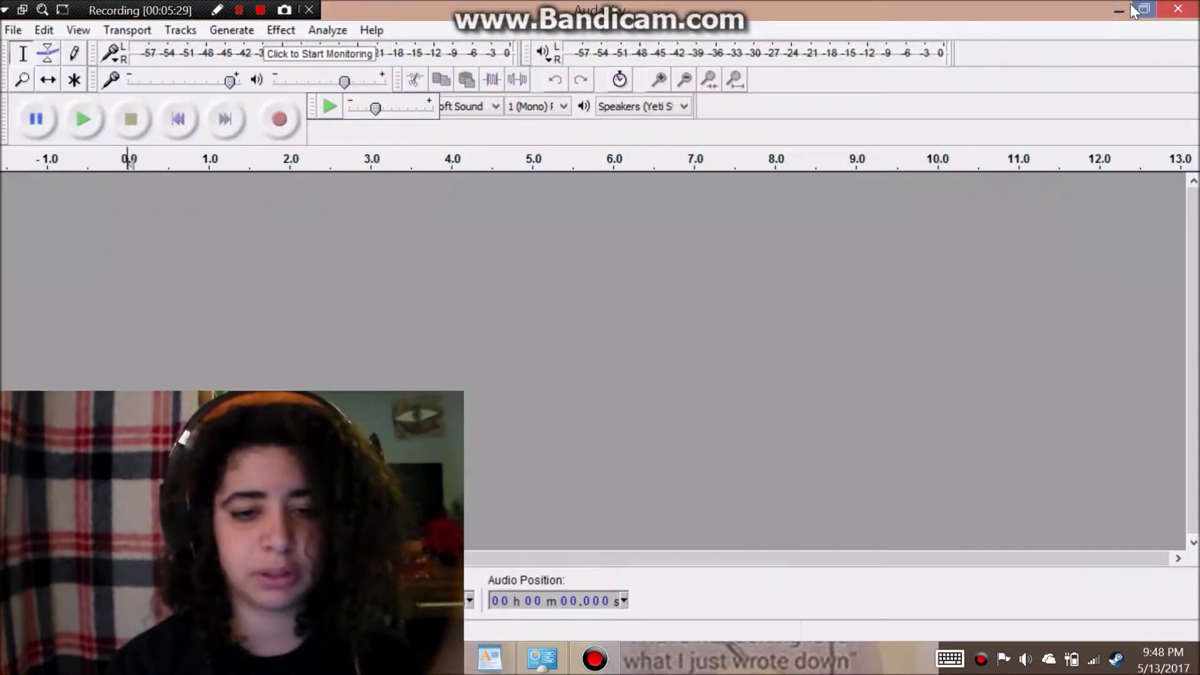
Step: Open the RMY project file from the Desktop
left_click(13, 29)
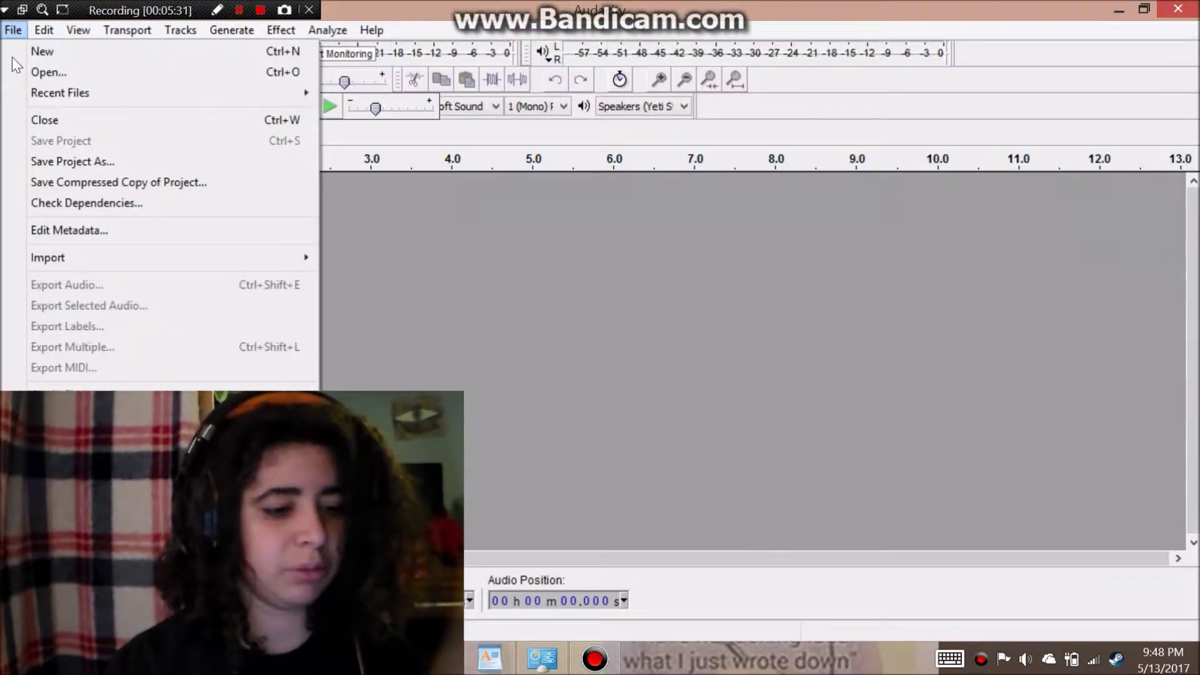
left_click(15, 74)
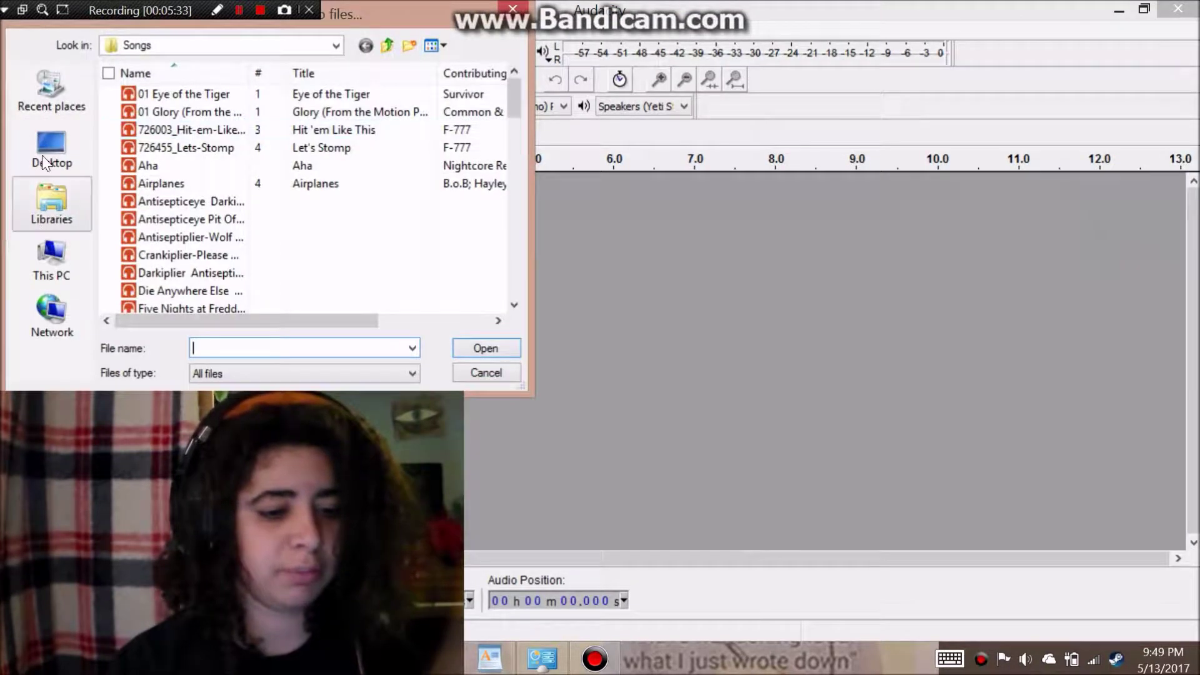
left_click(52, 147)
left_click_drag(518, 290, 514, 255)
left_click(219, 151)
left_click(485, 348)
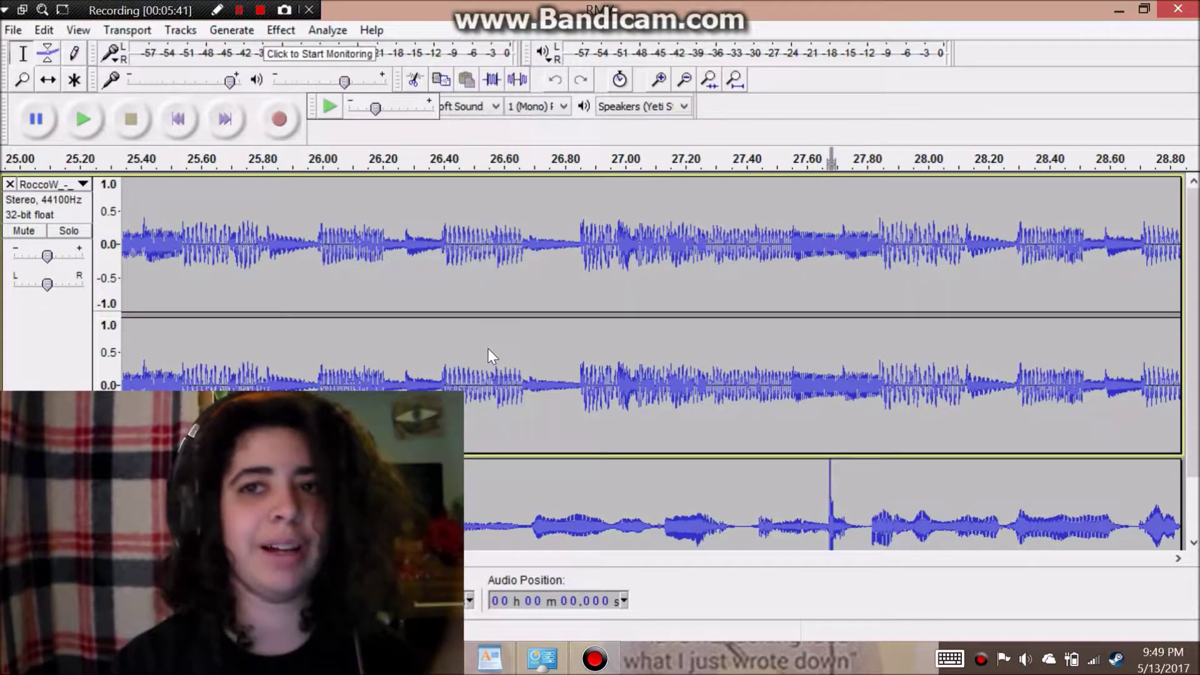
Step: Silence the noise spike in the vocal track between about 27.65 and 27.8 seconds and play that section
left_click_drag(825, 525, 871, 535)
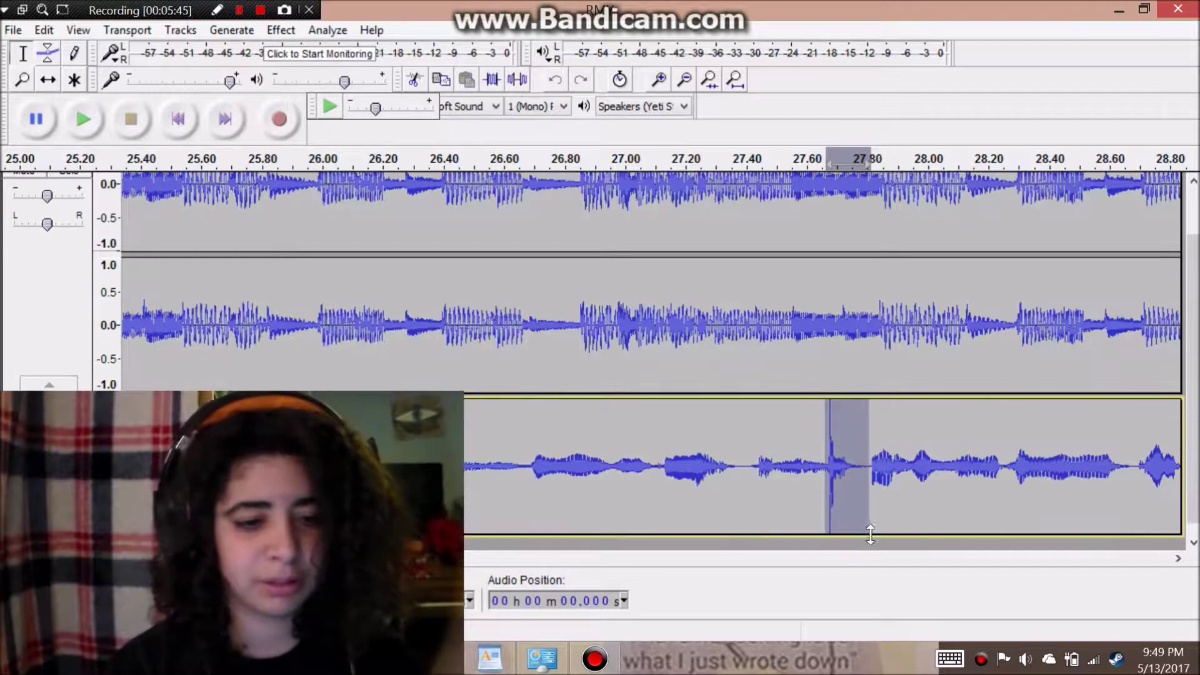
left_click(517, 80)
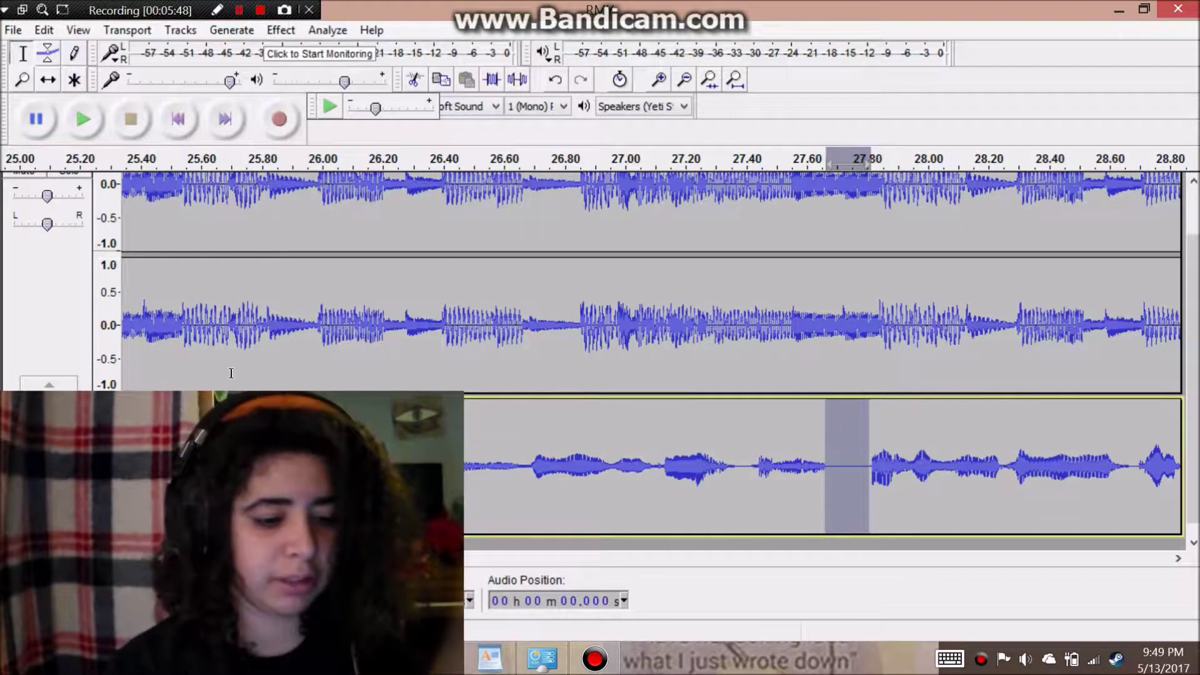
left_click(87, 118)
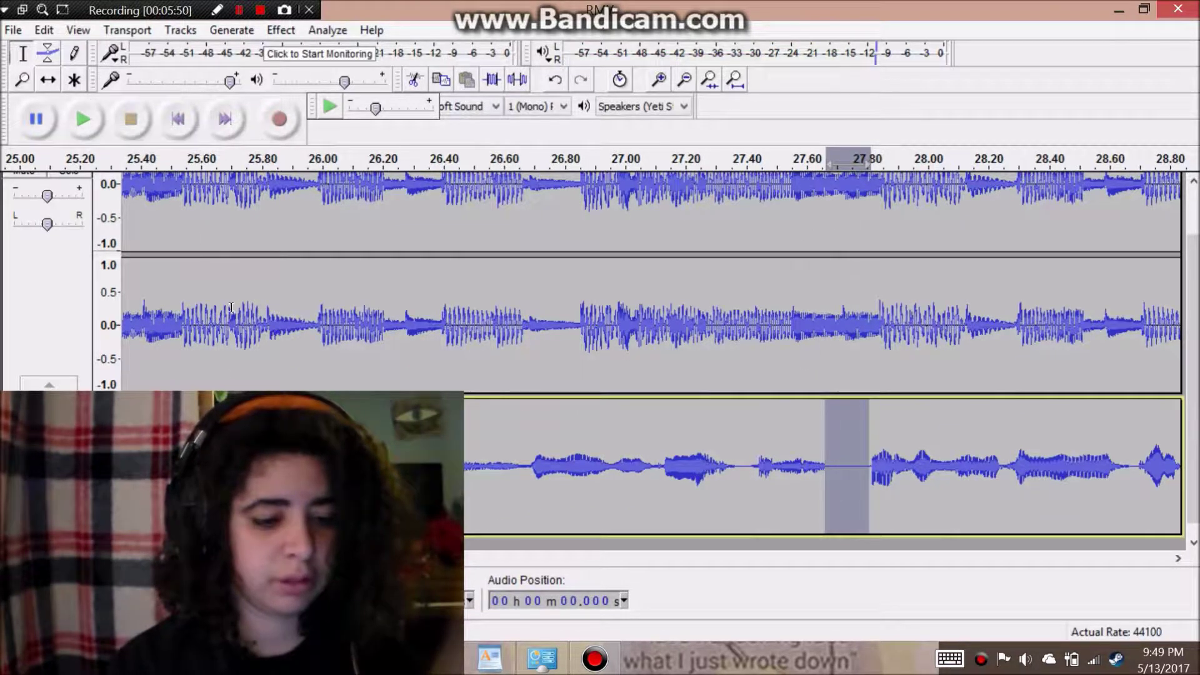
Step: Play back both tracks from about 26.2 seconds and stop at around 33 seconds
left_click(397, 325)
left_click(70, 122)
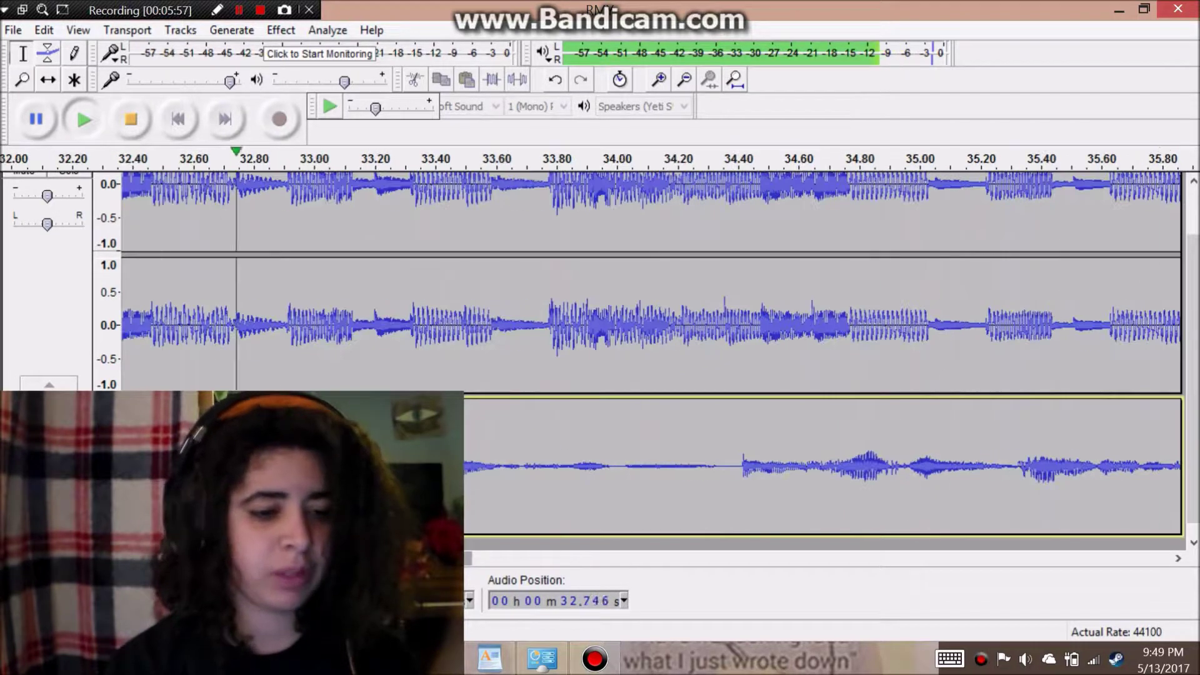
left_click(139, 110)
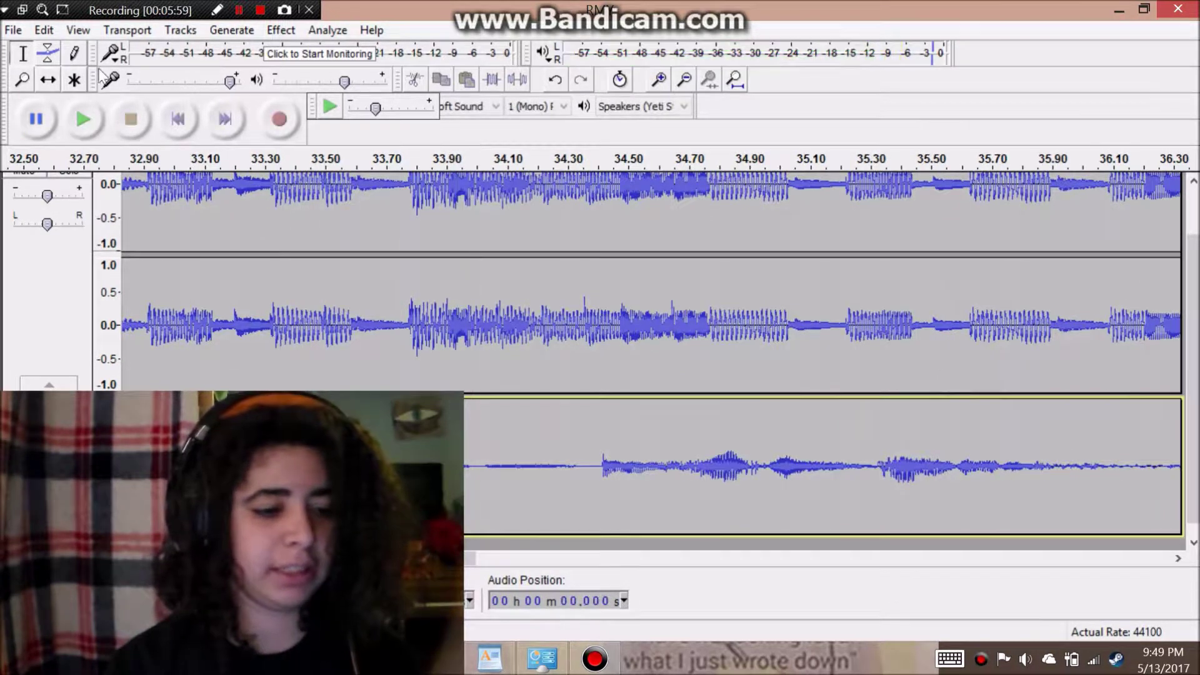
Step: Place the cursor at about 34.4 seconds in the vocal track and mute that track
left_click(44, 30)
left_click(589, 485)
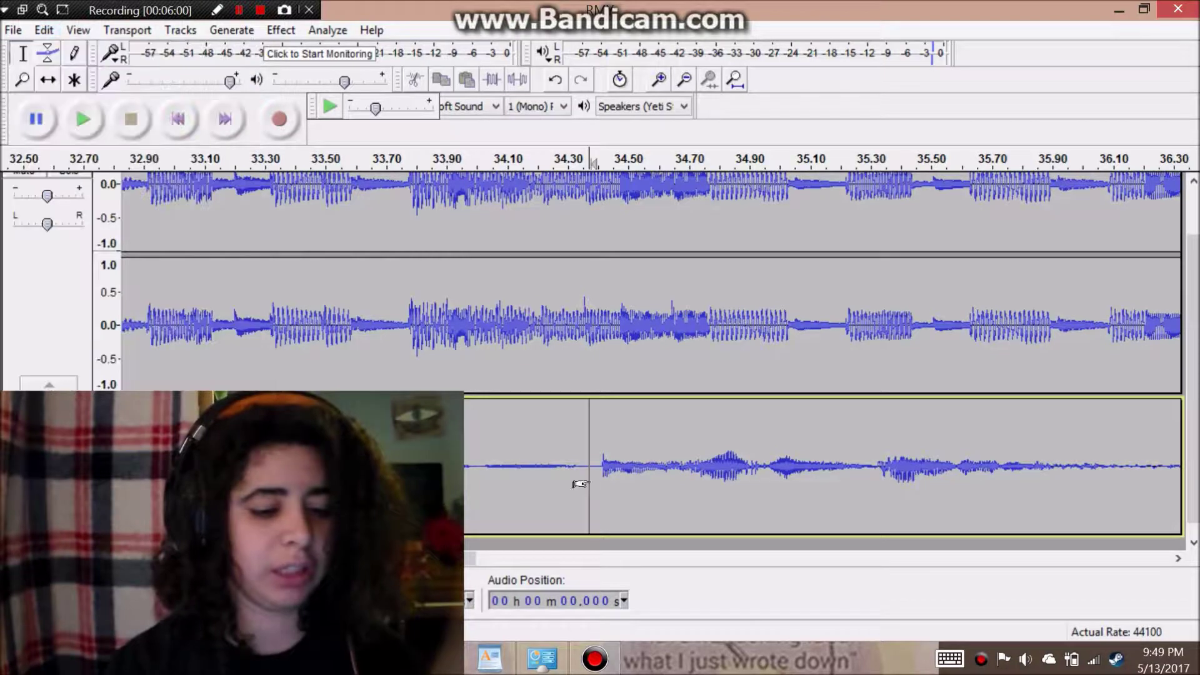
key("shift+u")
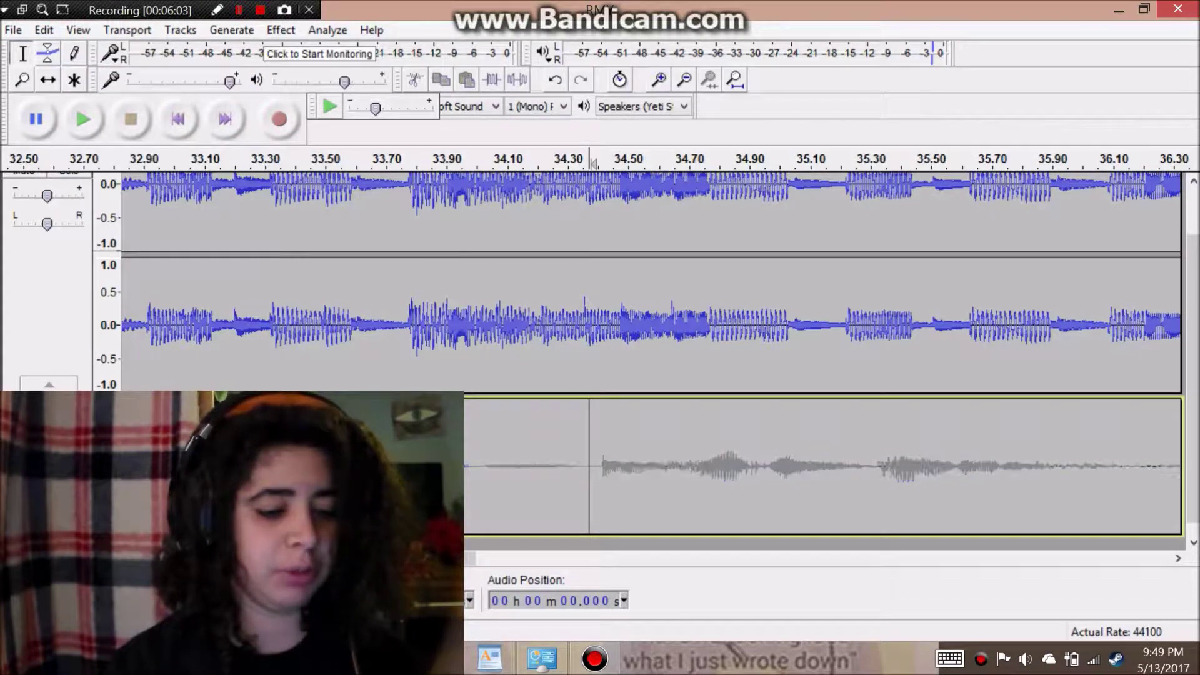
left_click_drag(469, 559, 461, 558)
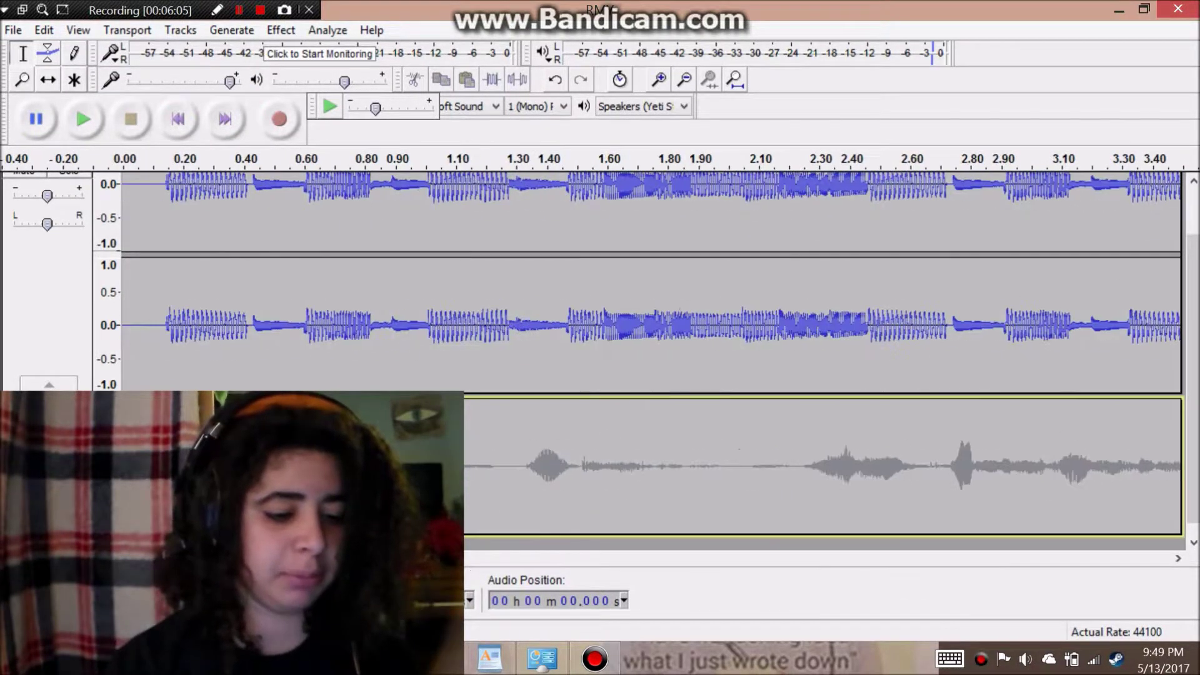
Step: Try recording a new vocal take from the start of the song and undo each recording
scroll(106, 466, "up", 3)
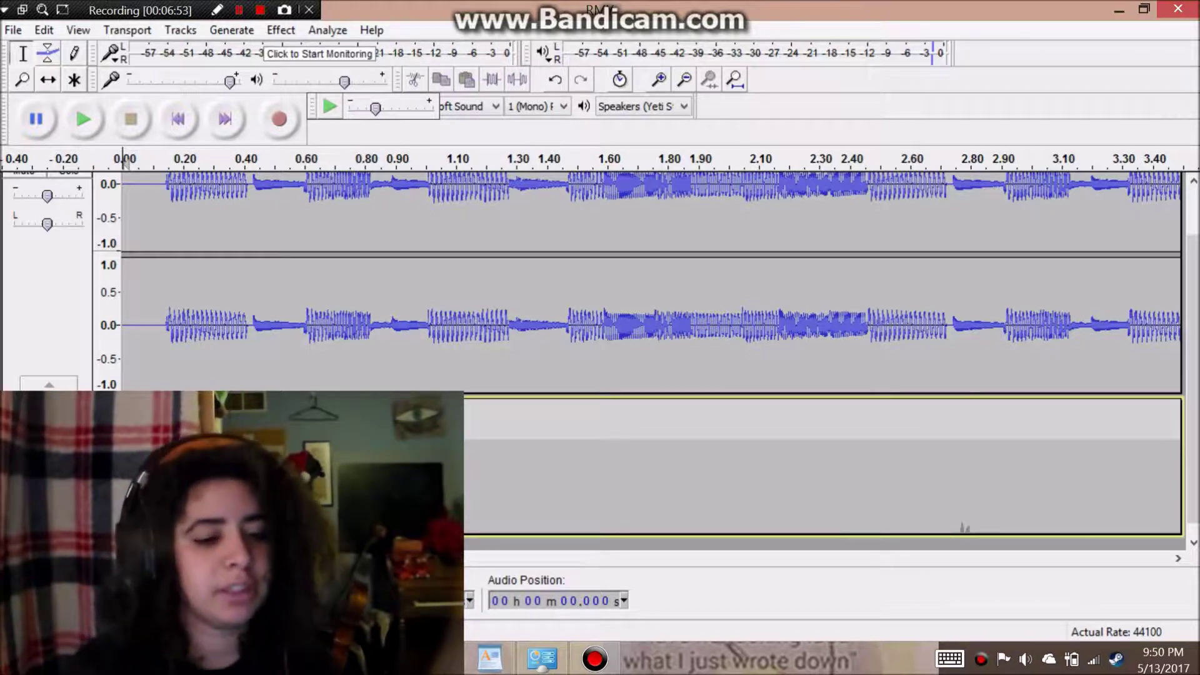
left_click(290, 125)
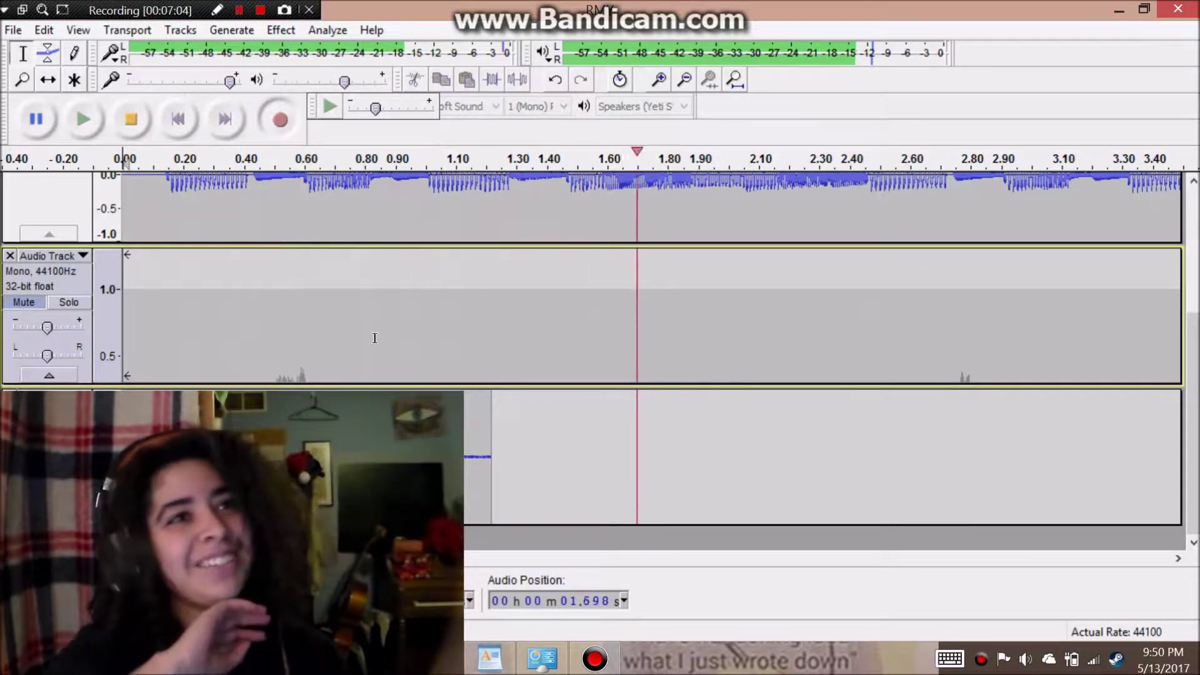
left_click(131, 119)
left_click(43, 30)
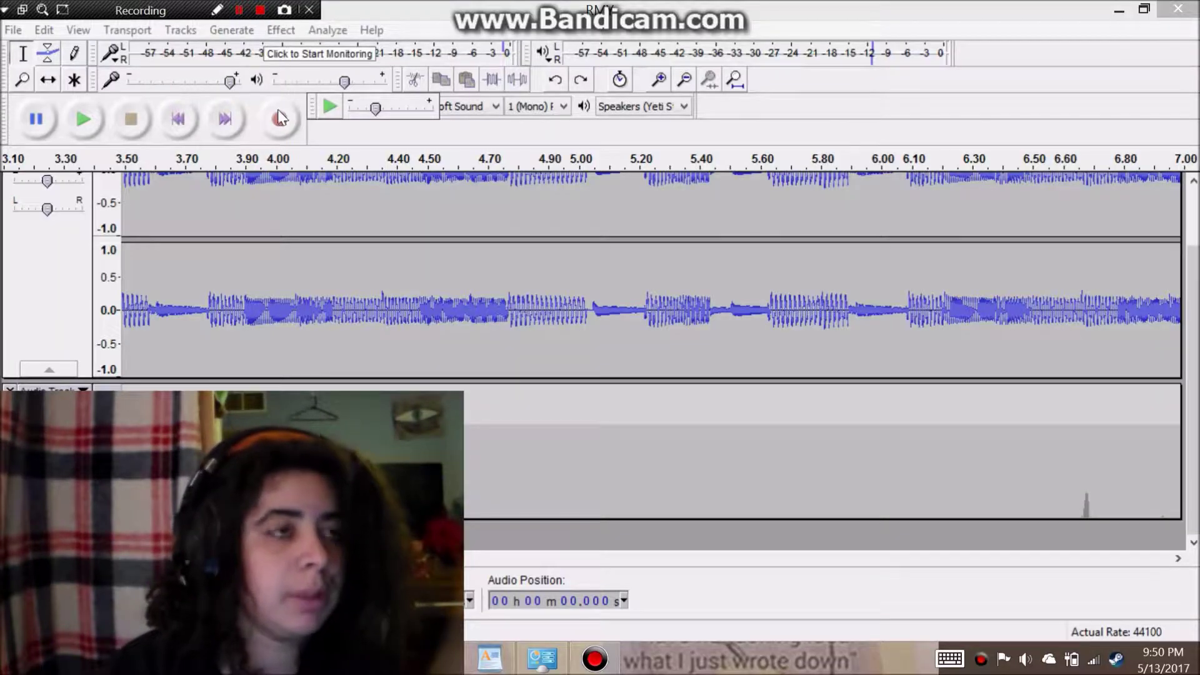
left_click(280, 118)
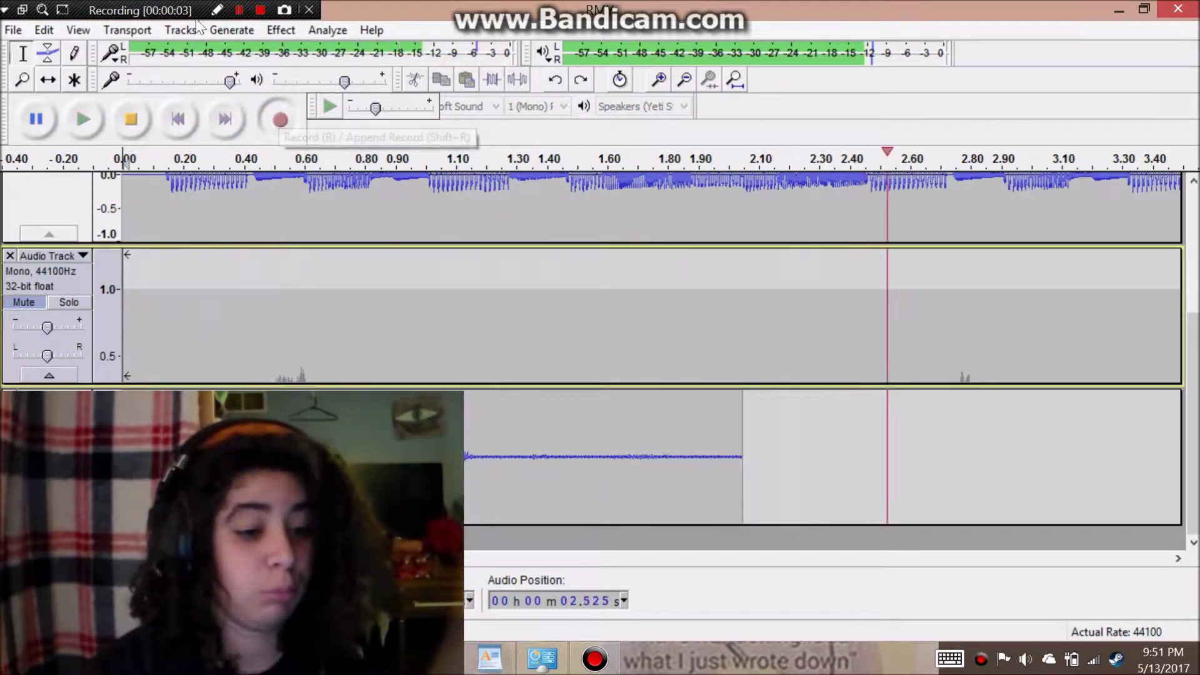
left_click(131, 120)
left_click(44, 30)
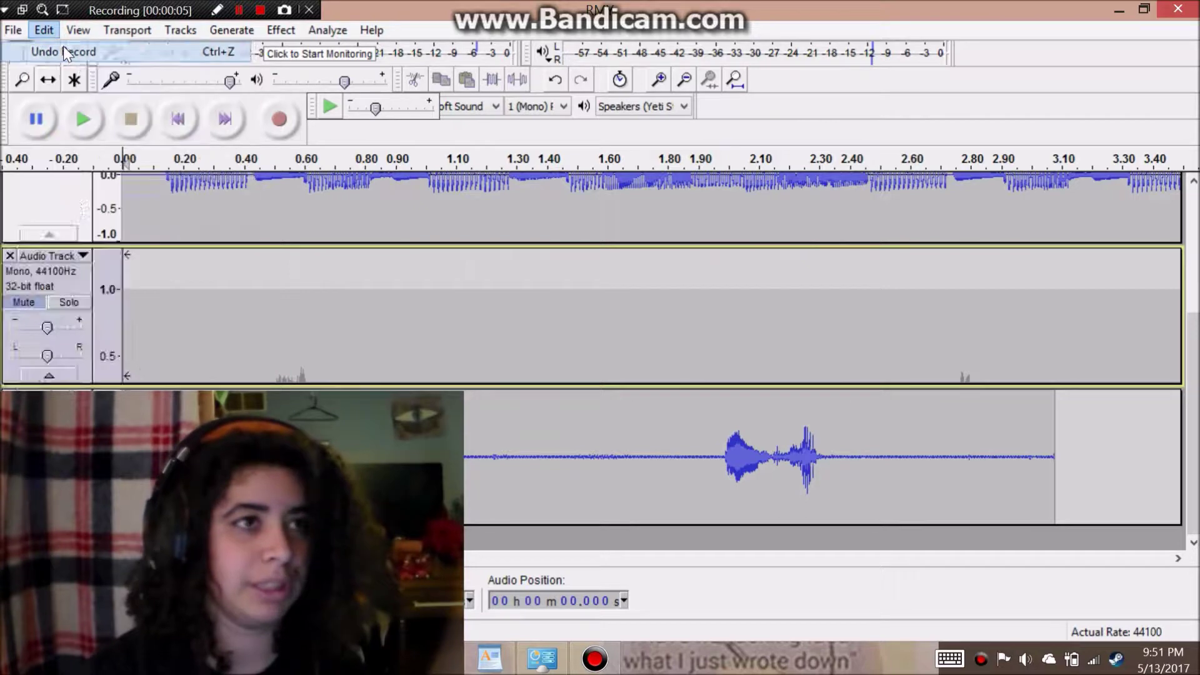
left_click(63, 48)
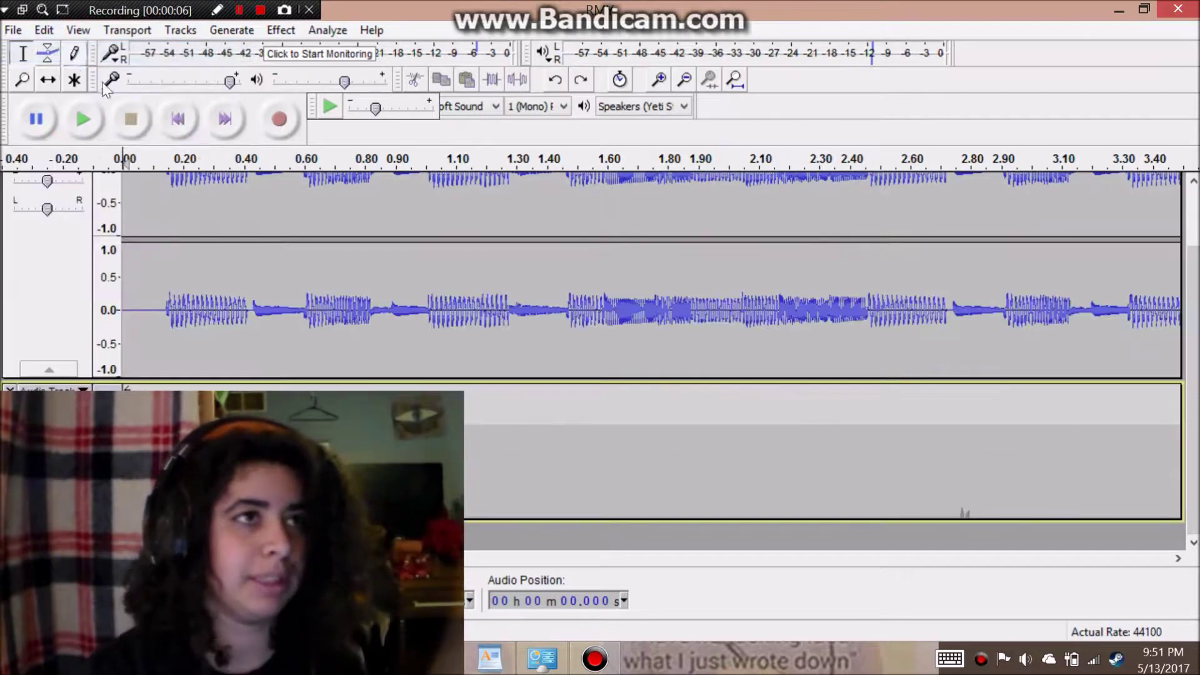
Step: Record a new vocal take on its own track from the start of the song and stop at about 55.5 seconds
left_click(280, 120)
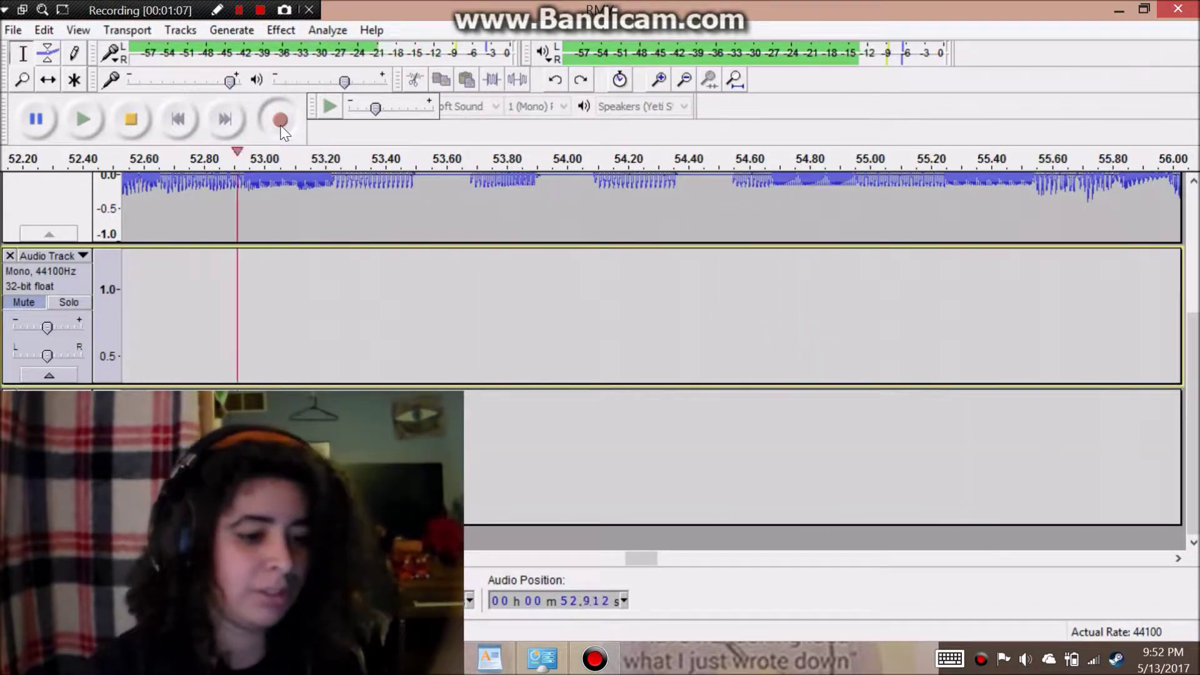
left_click(125, 124)
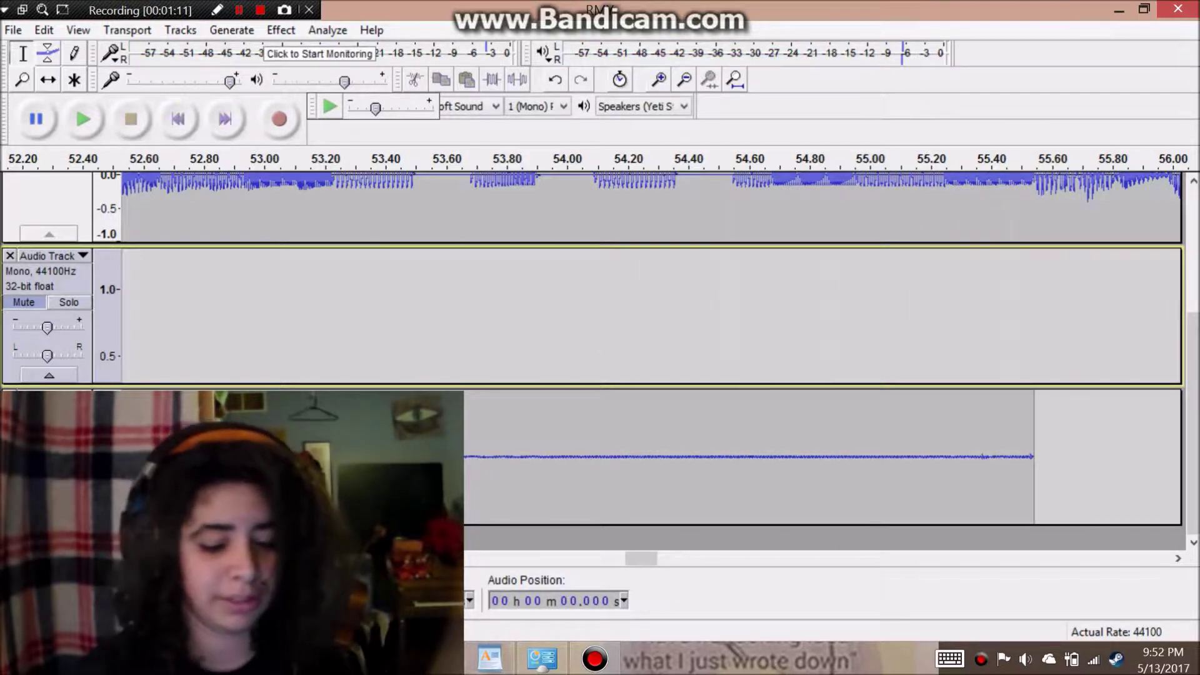
left_click_drag(659, 556, 300, 558)
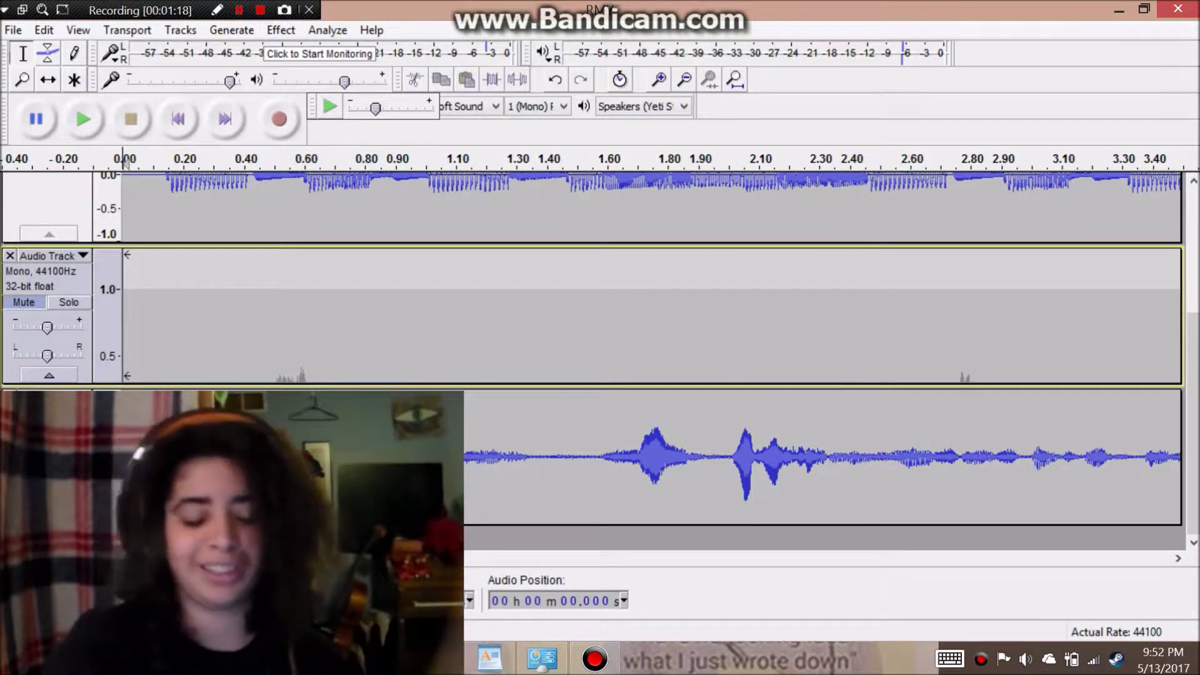
Step: Play the new vocal take with the instrumental from near the beginning and stop after about 25 seconds
left_click(94, 140)
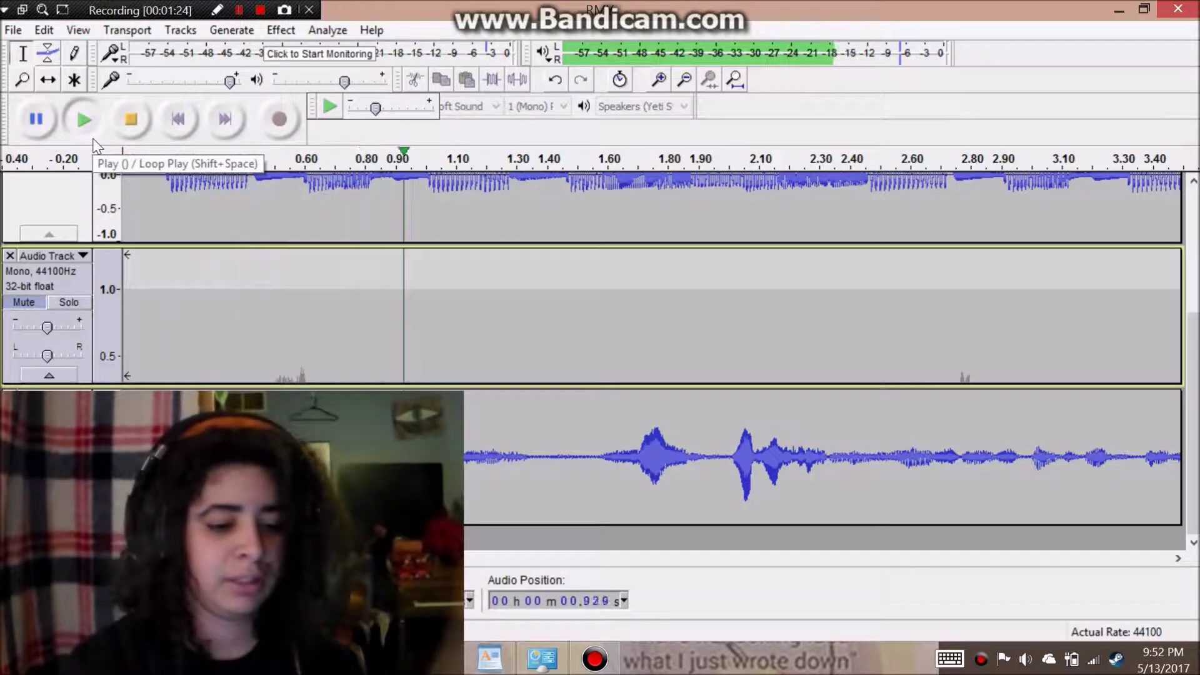
left_click(131, 118)
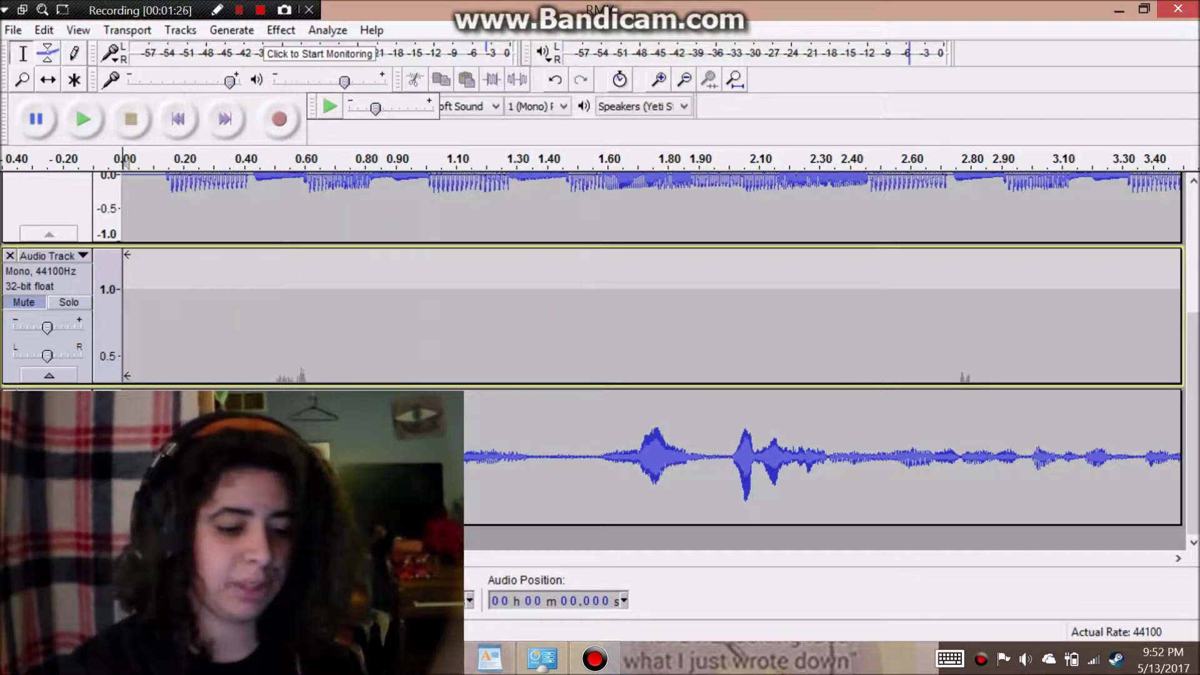
left_click_drag(125, 160, 393, 160)
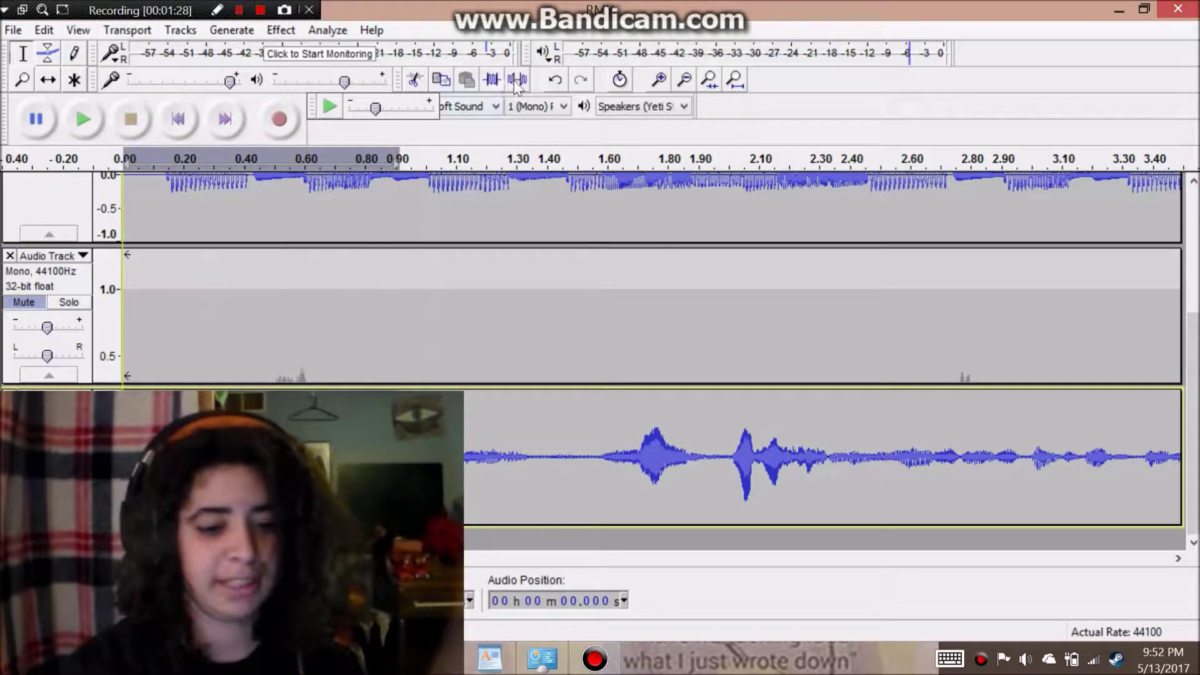
left_click(159, 206)
left_click(98, 123)
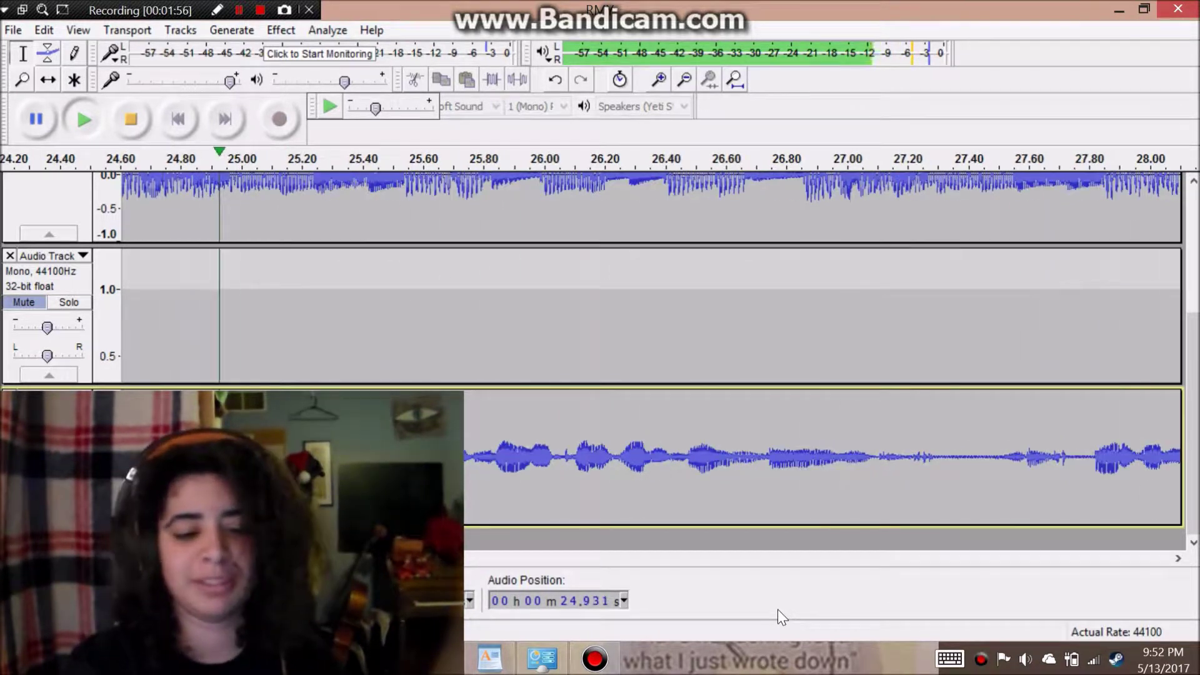
left_click(130, 119)
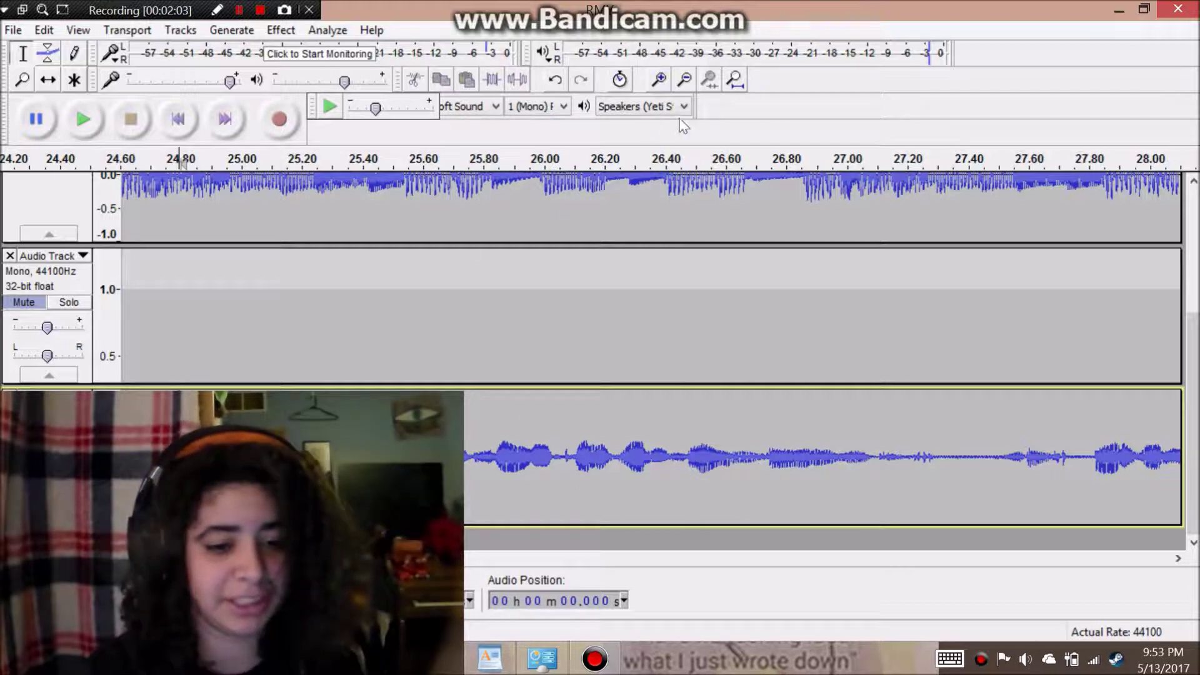
Step: Select the entire new vocal take from 0 to about 55 seconds and apply the Amplify effect to it
left_click(686, 80)
left_click(686, 80)
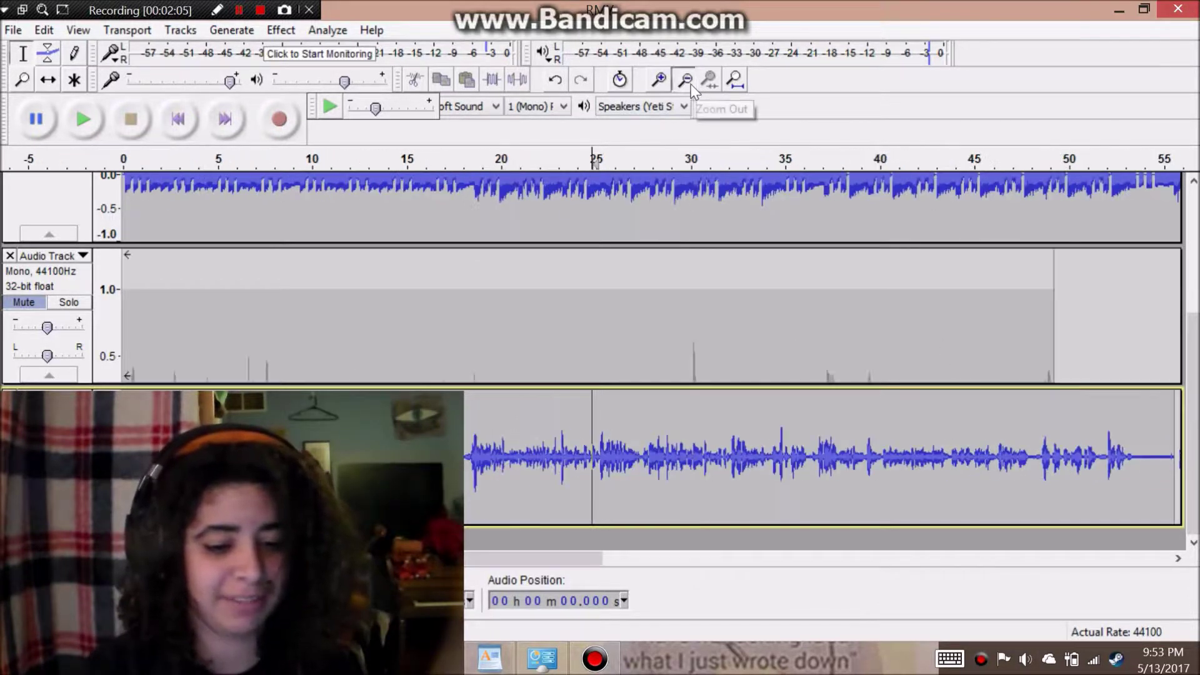
left_click(685, 80)
left_click(116, 250, "shift")
left_click(281, 30)
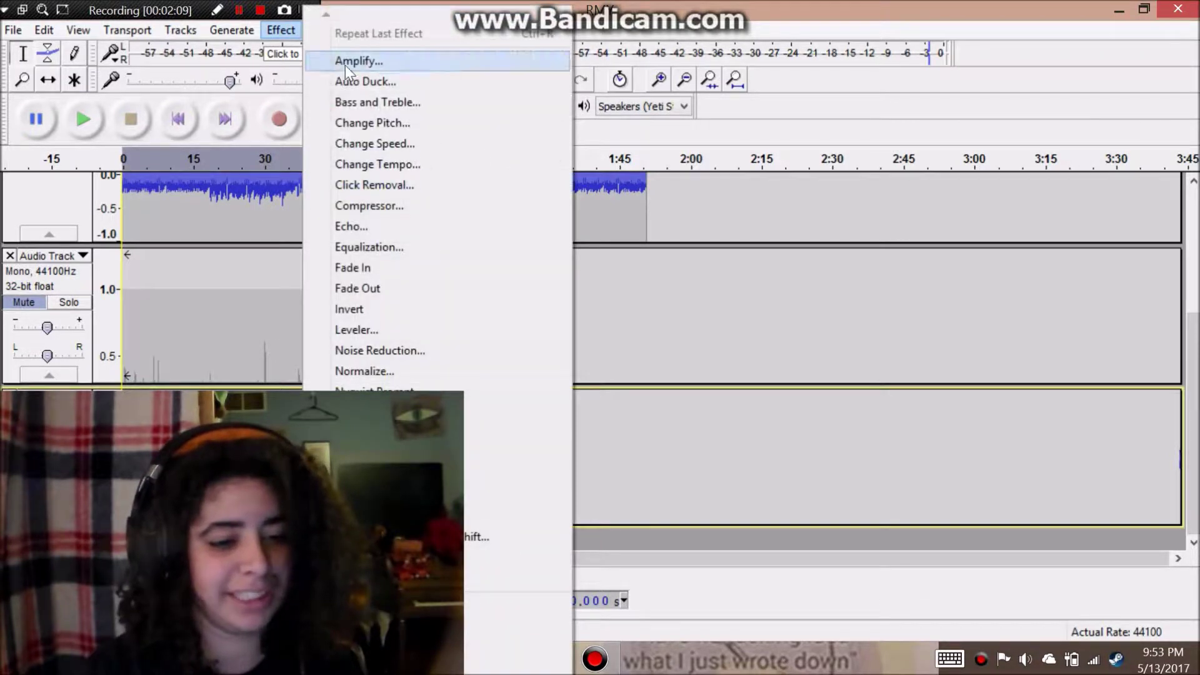
left_click(345, 62)
left_click(590, 394)
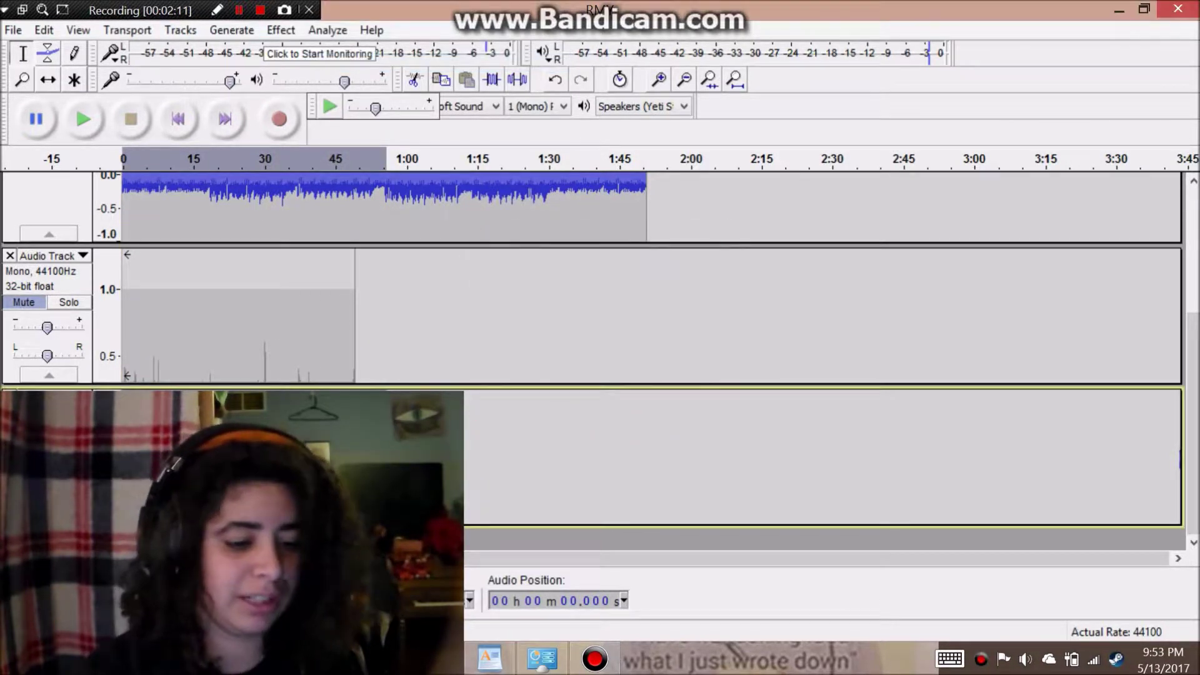
Step: Play the amplified vocal take with the instrumental, collapse the muted old vocal track, and stop at around 35 seconds
left_click(102, 123)
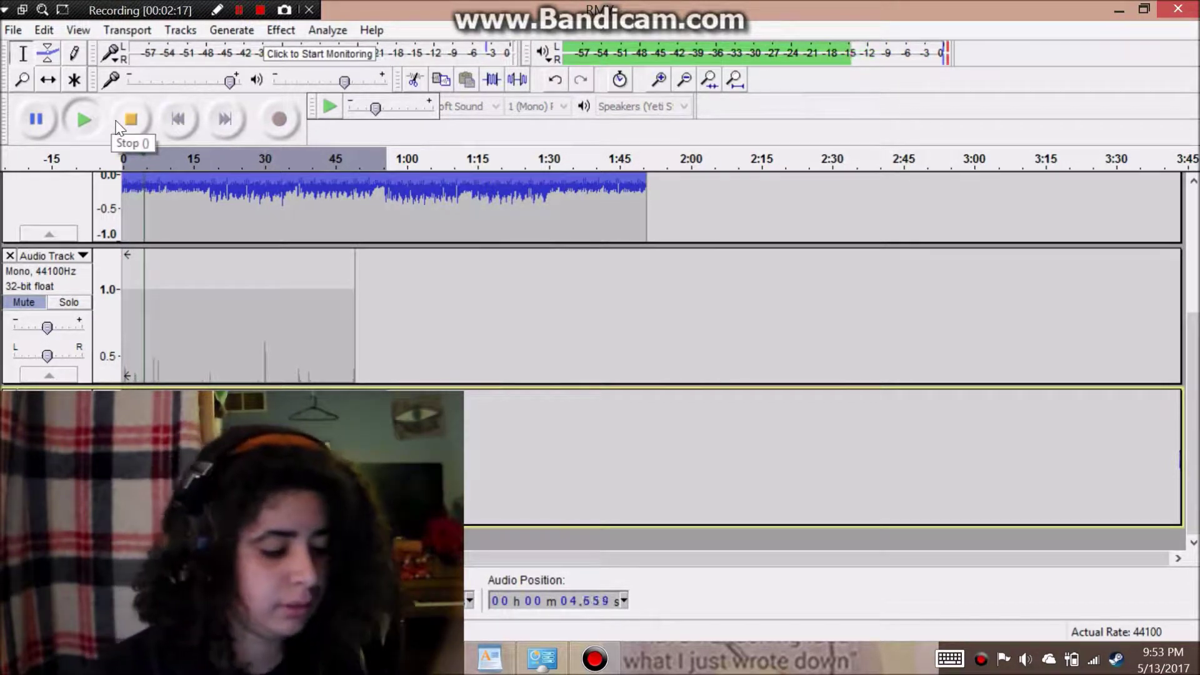
scroll(625, 282, "up", 5)
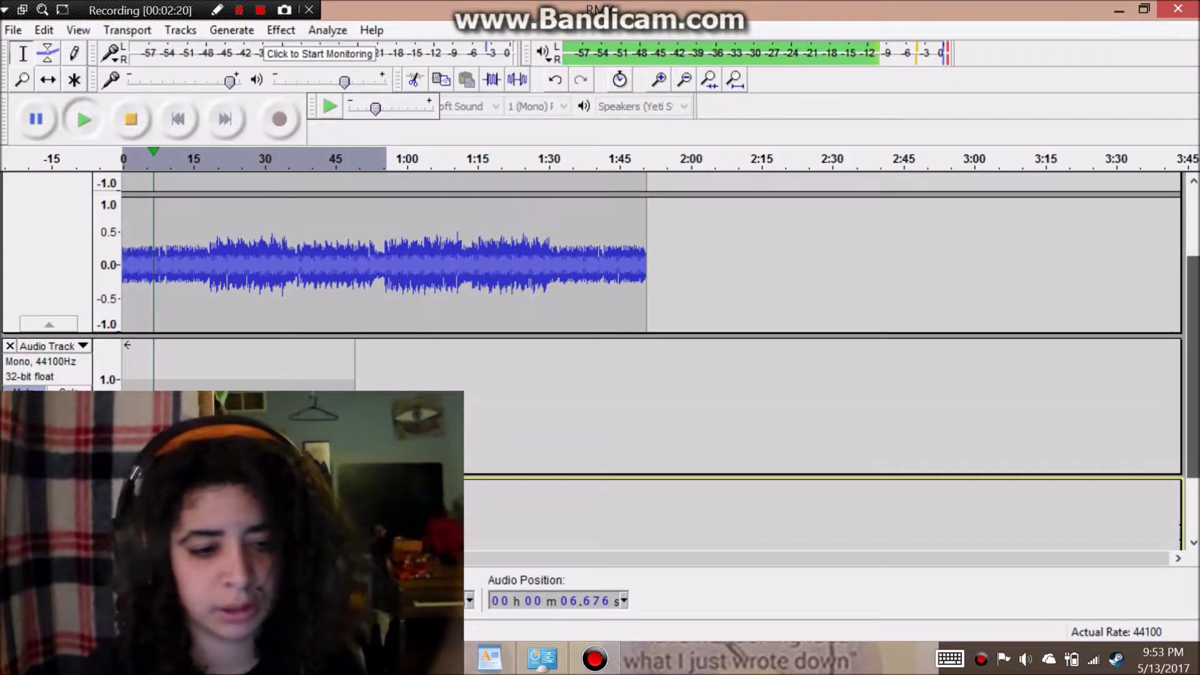
scroll(626, 281, "down", 2)
scroll(573, 433, "down", 3)
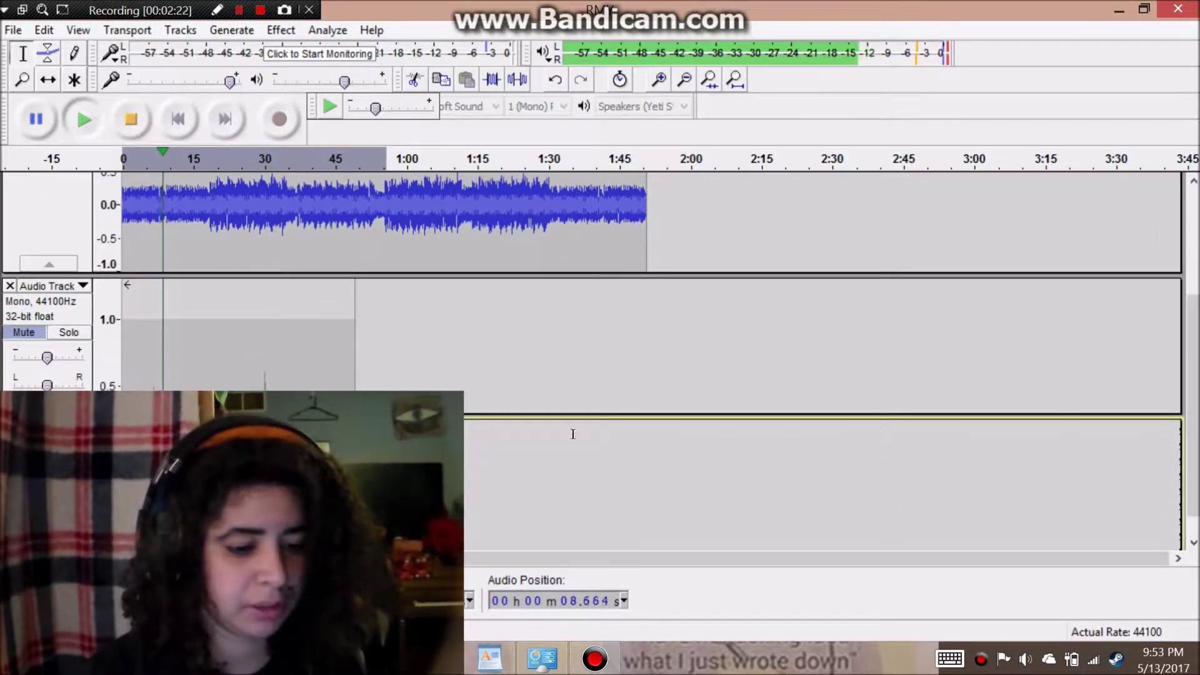
scroll(514, 294, "up", 7)
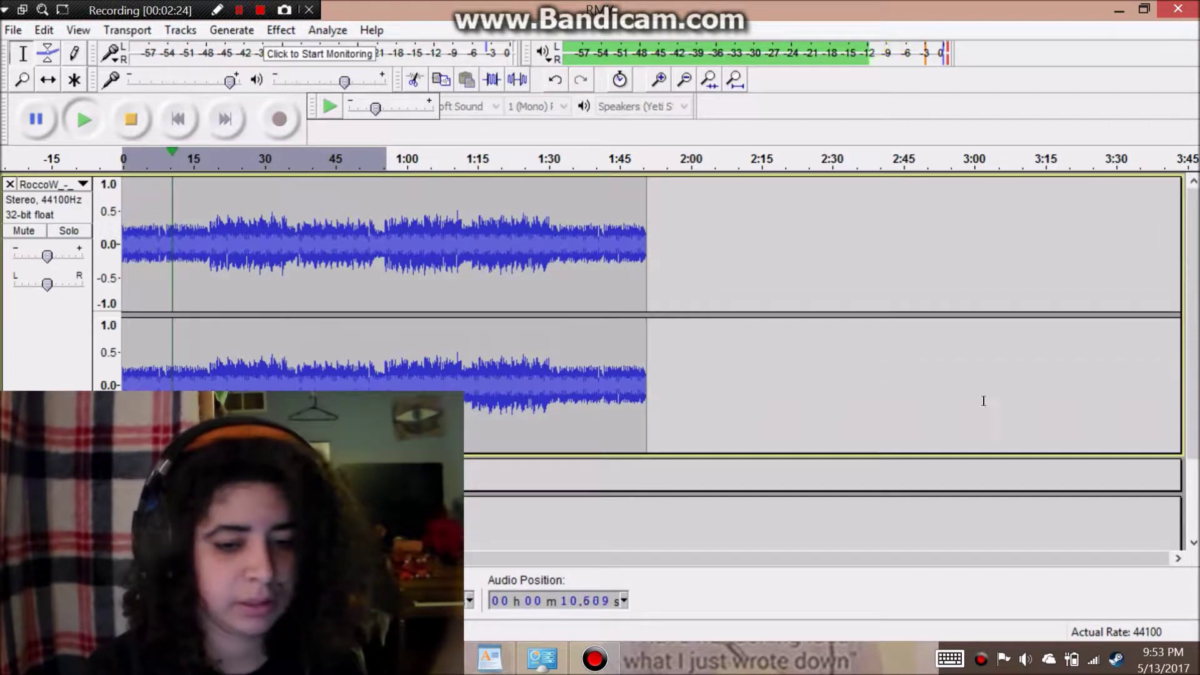
scroll(983, 401, "down", 4)
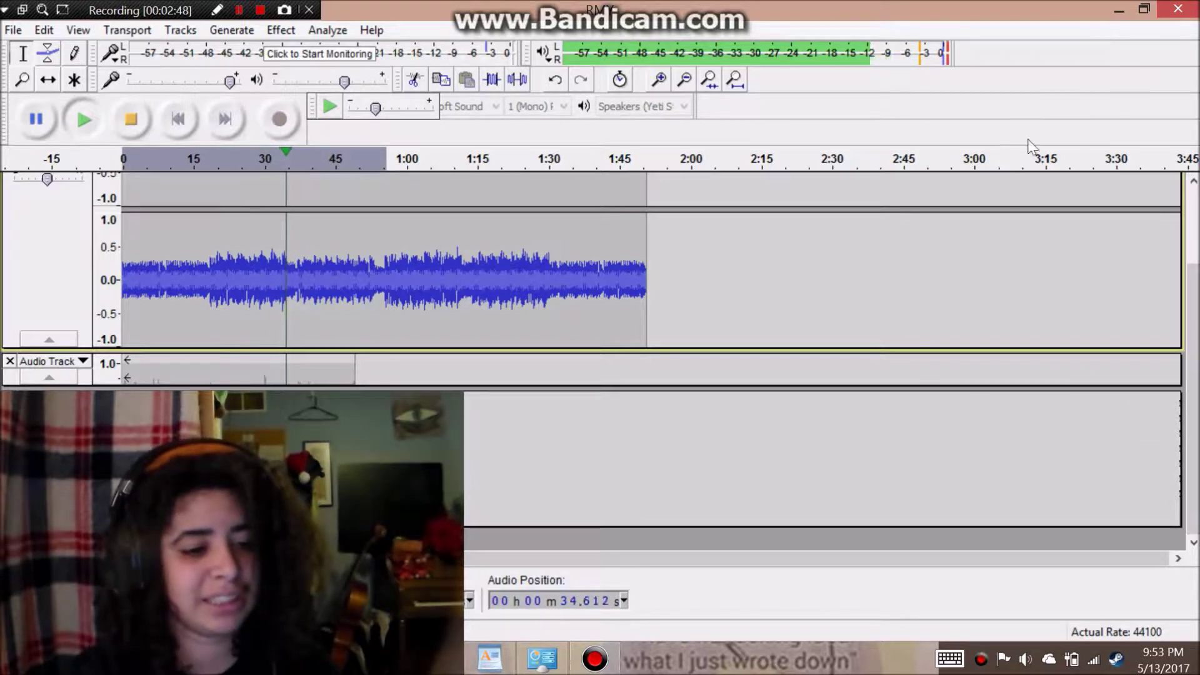
left_click(133, 120)
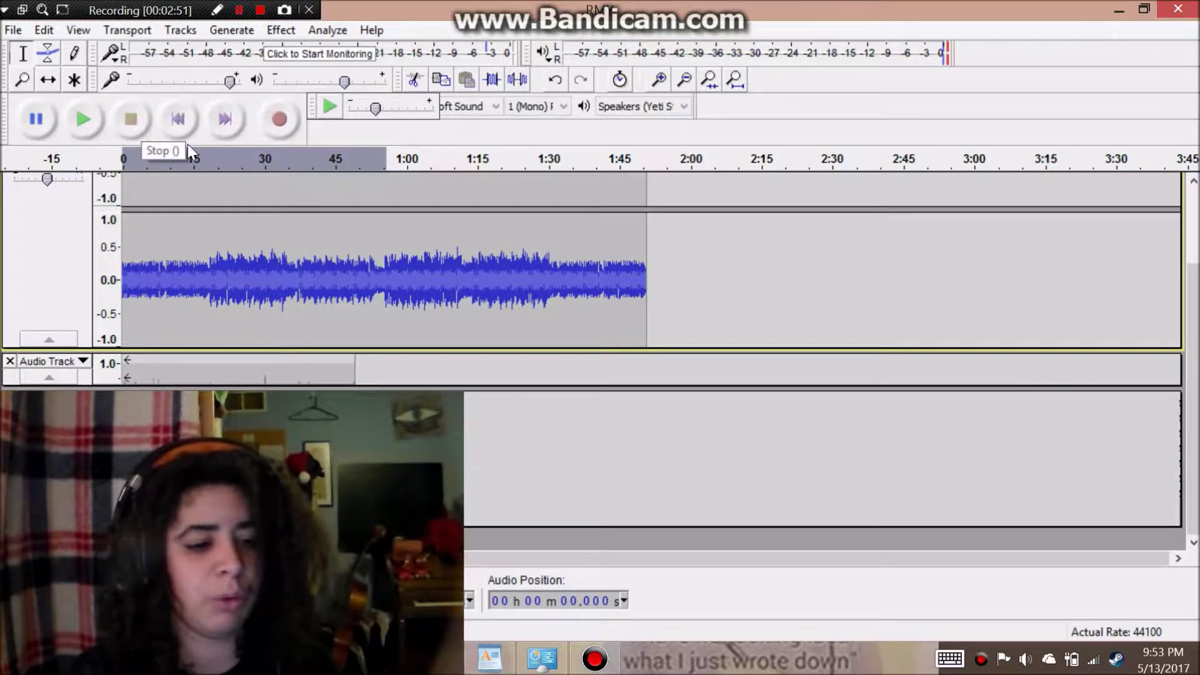
Step: Examine how the instrumental lines up with the end of the new vocal take
left_click(303, 324)
scroll(304, 323, "up", 3)
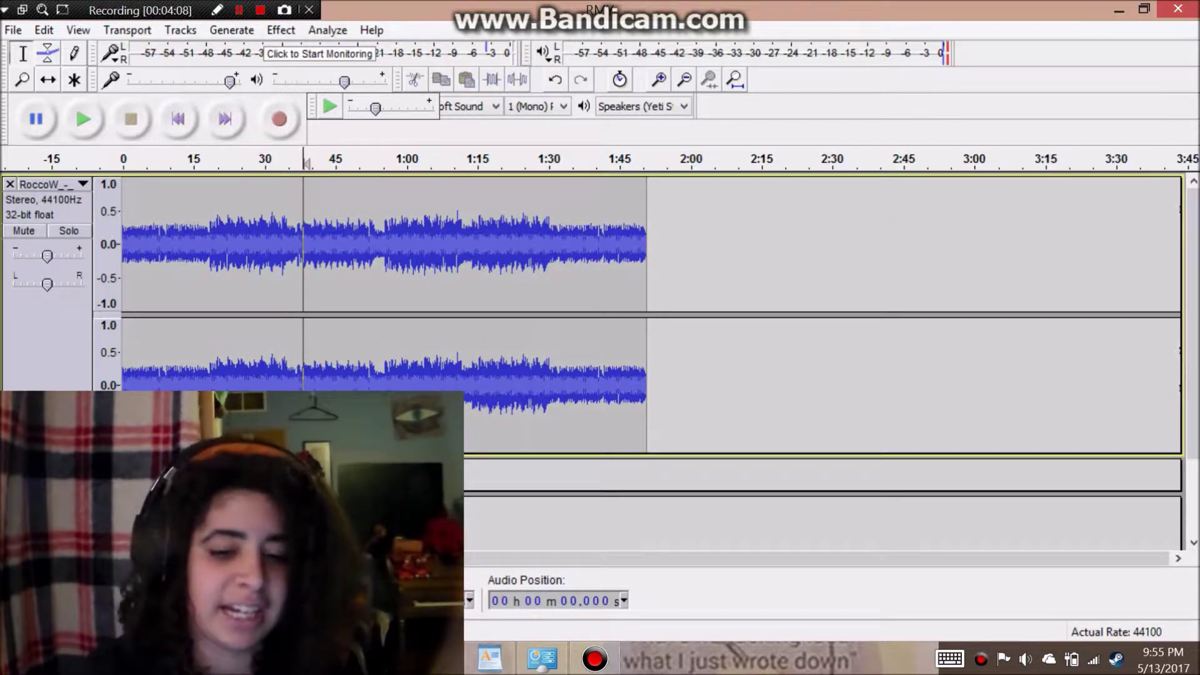
scroll(1194, 426, "down", 3)
scroll(1194, 425, "up", 4)
scroll(1191, 447, "down", 4)
scroll(1191, 447, "up", 3)
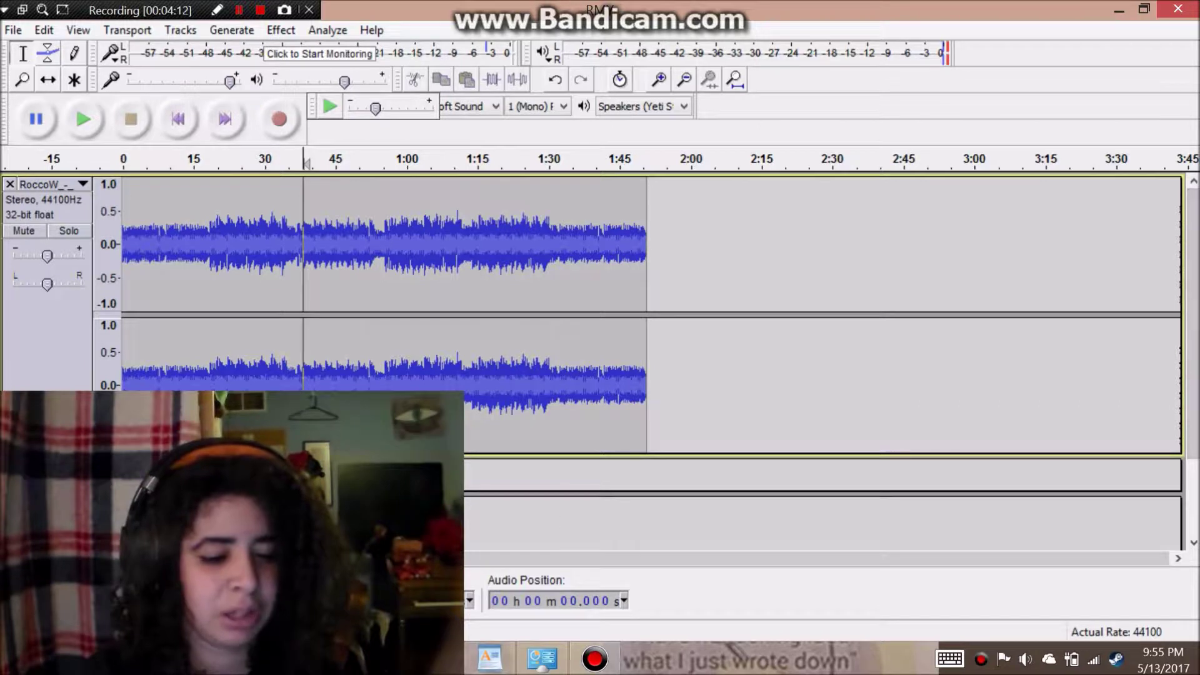
scroll(650, 313, "down", 3)
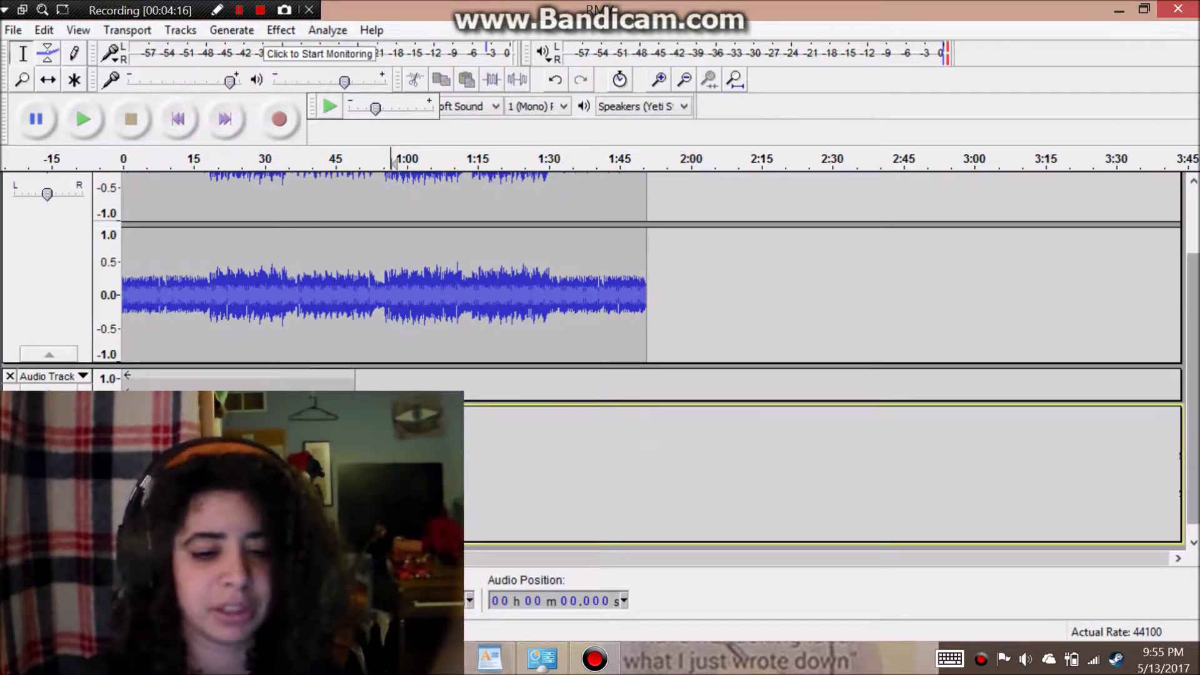
scroll(758, 415, "up", 3)
scroll(758, 415, "down", 3)
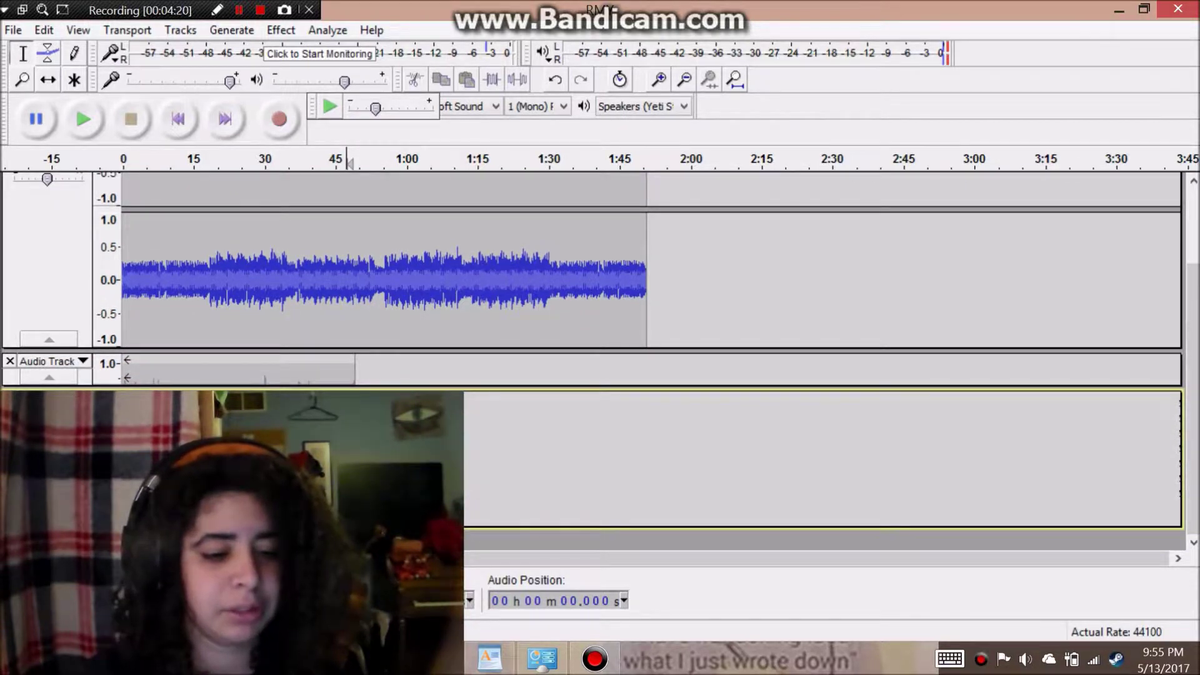
scroll(387, 161, "up", 3)
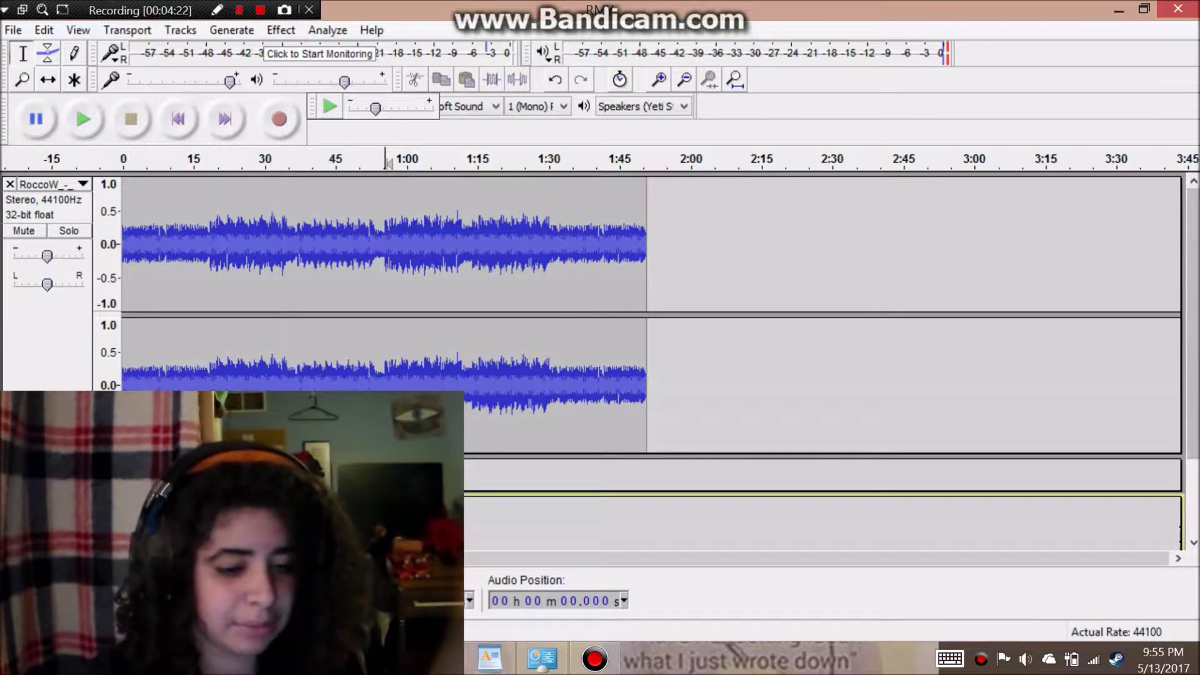
scroll(387, 163, "down", 3)
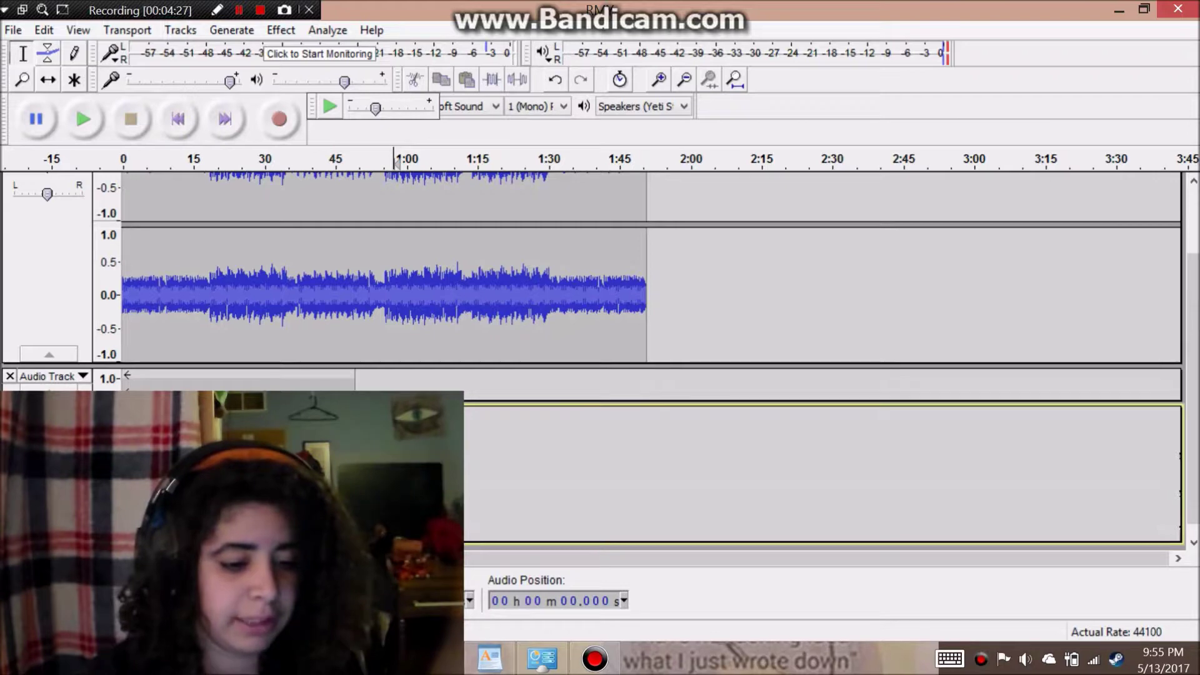
scroll(394, 303, "up", 3)
Step: Place the cursor at about 55.54 seconds, where the new vocal take ends against the instrumental
left_click(389, 290)
left_click(385, 375)
left_click(659, 80)
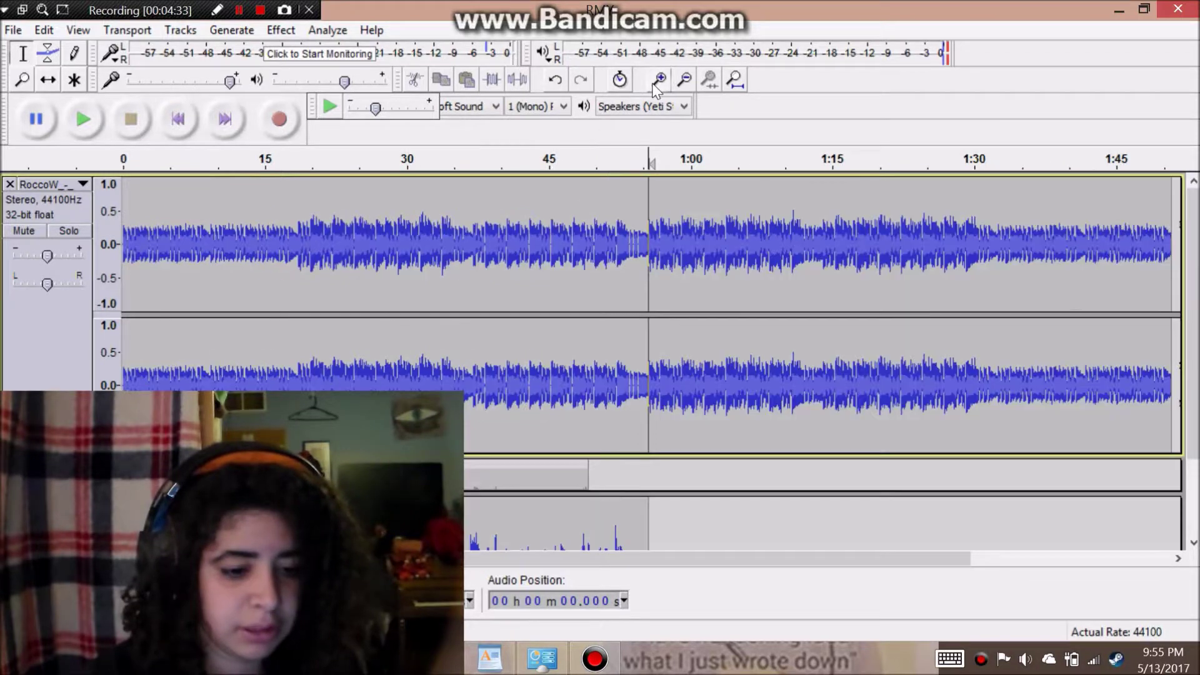
left_click(659, 79)
left_click(659, 79)
left_click(659, 79)
left_click(659, 80)
left_click(659, 79)
left_click(659, 79)
scroll(589, 421, "down", 4)
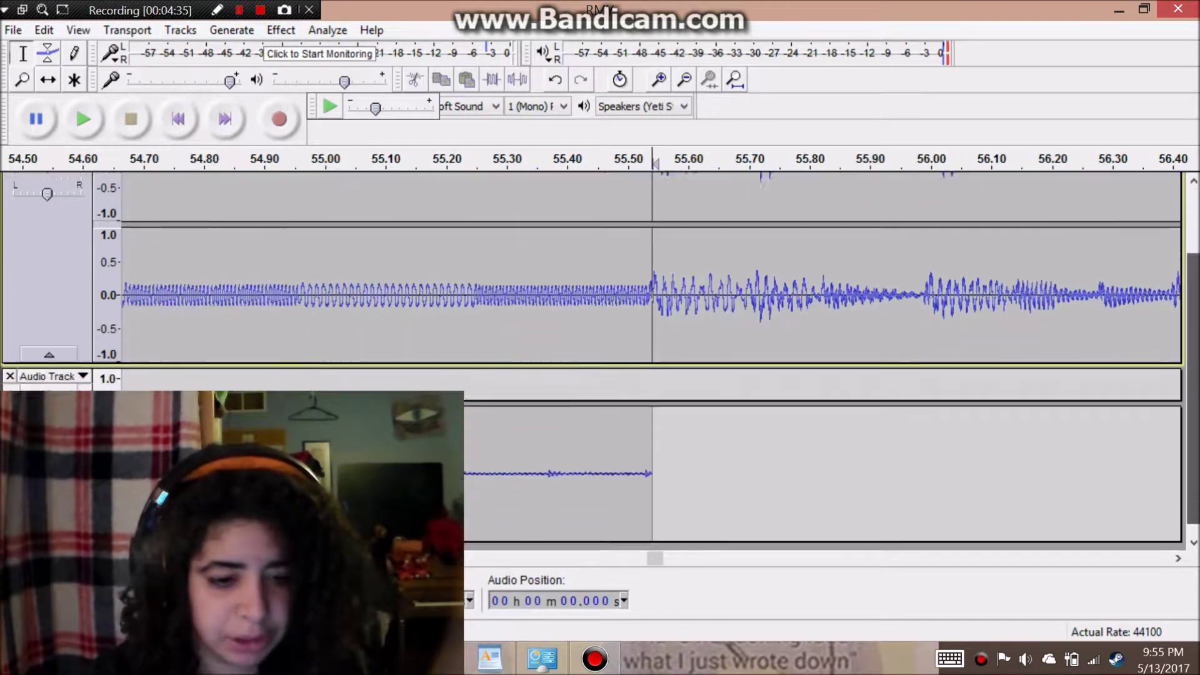
left_click(650, 400)
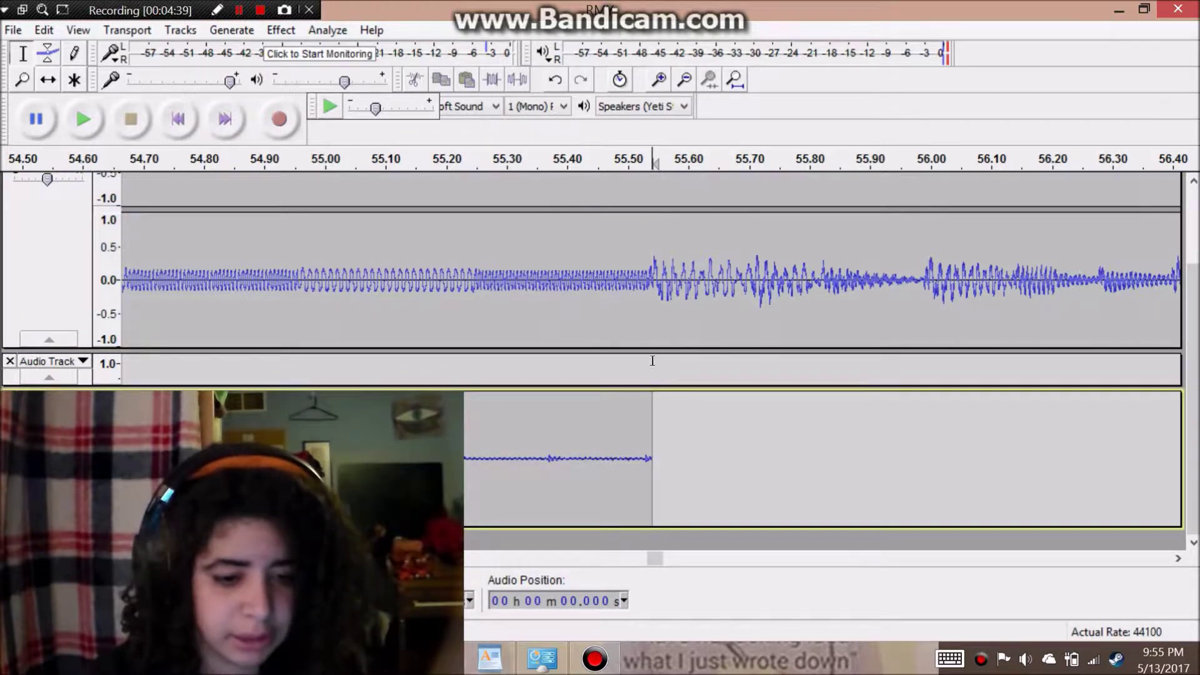
Step: Try to select the instrumental from the end of the vocal take at about 55.5 seconds to about 57.7 seconds
scroll(653, 313, "up", 3)
left_click(654, 278)
left_click_drag(654, 278, 1194, 278)
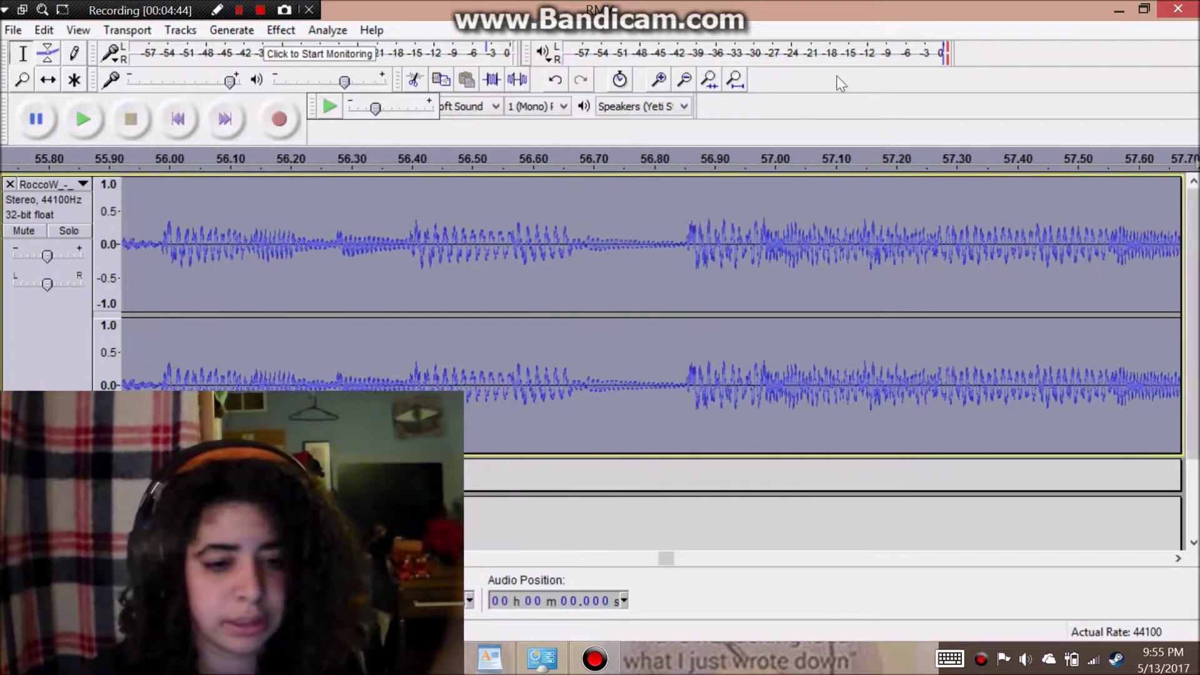
left_click(685, 81)
left_click(685, 81)
left_click(685, 82)
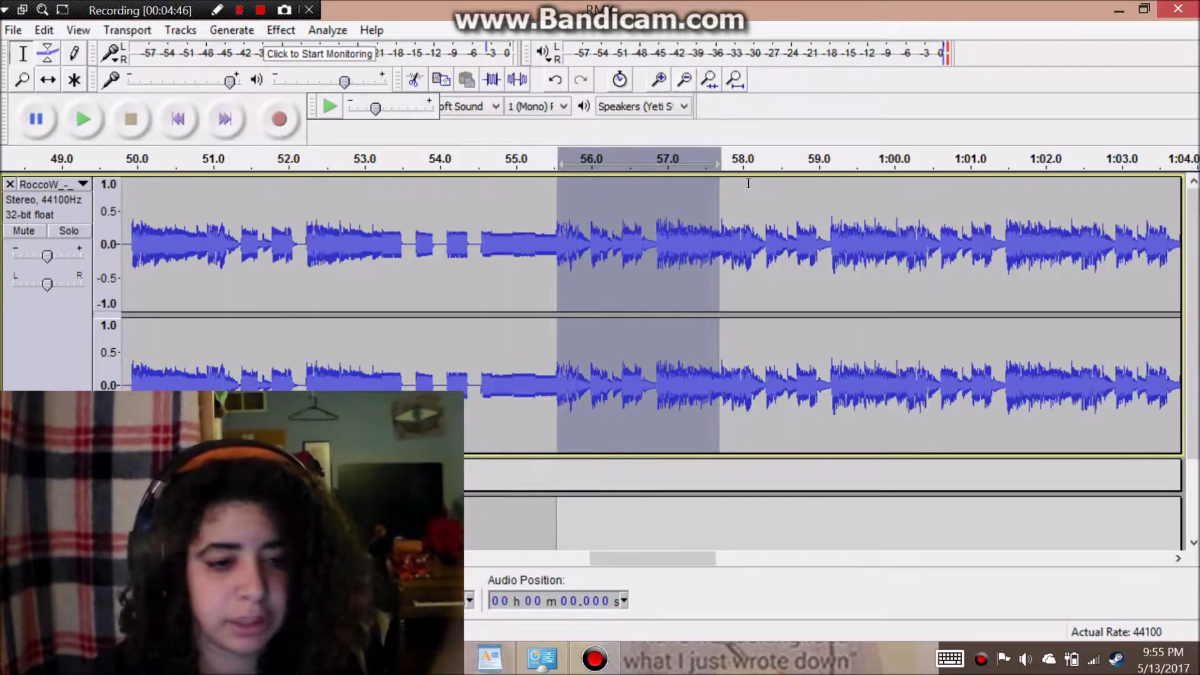
left_click(715, 193)
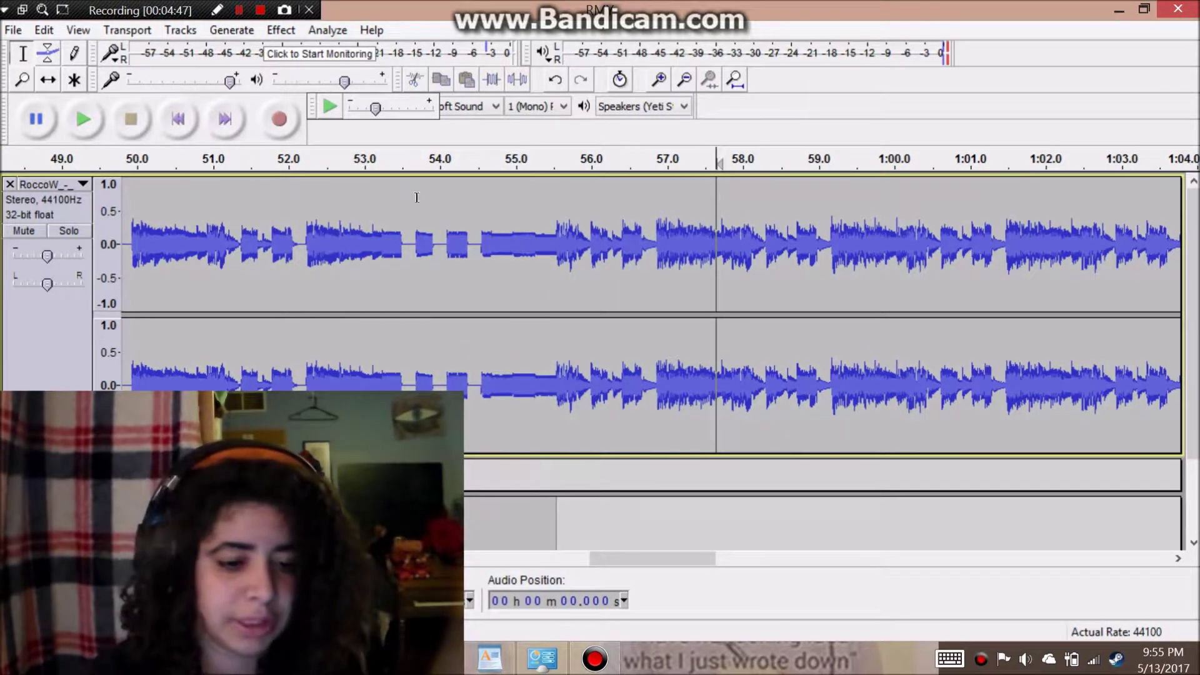
Step: Delete the instrumental from the end of the vocal take at about 55.5 seconds through to its end
left_click(40, 31)
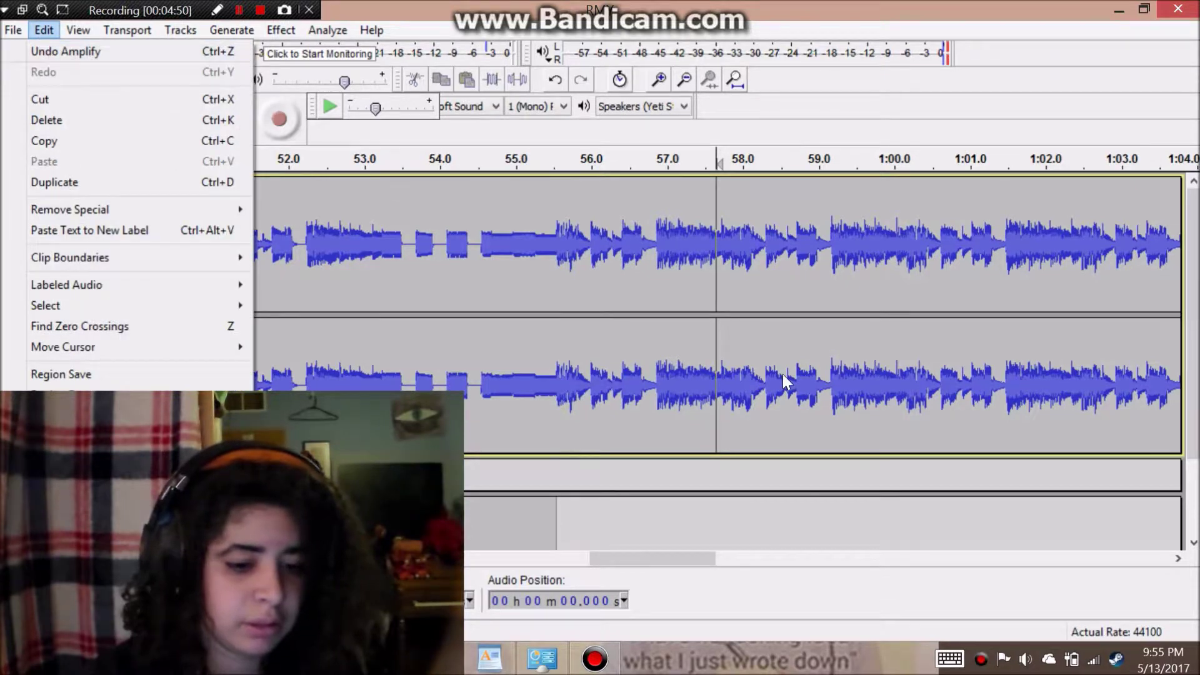
left_click(552, 498)
left_click(556, 500)
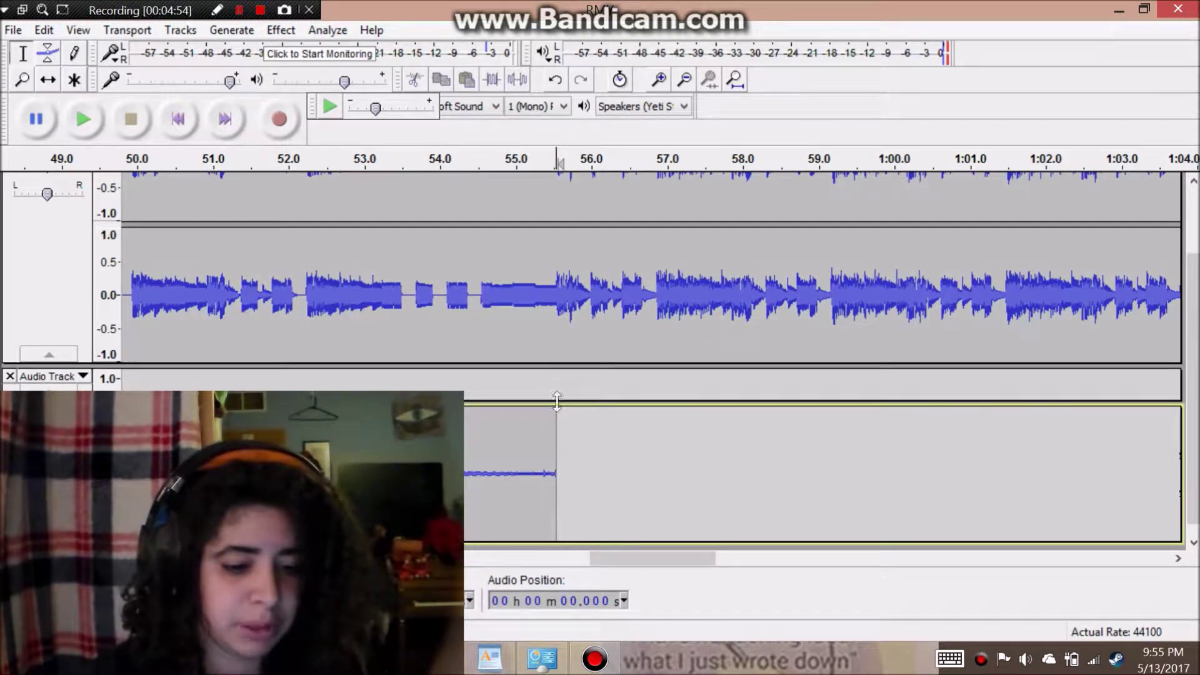
left_click_drag(557, 358, 1191, 363)
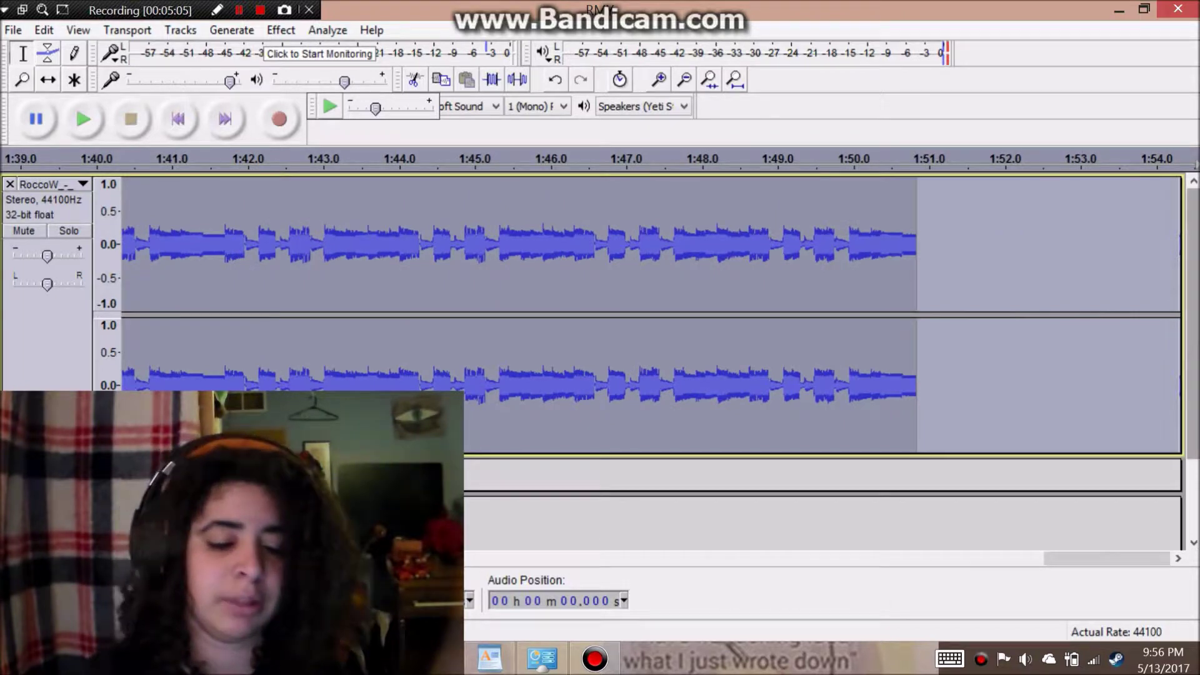
key("Delete")
left_click_drag(1106, 552, 635, 578)
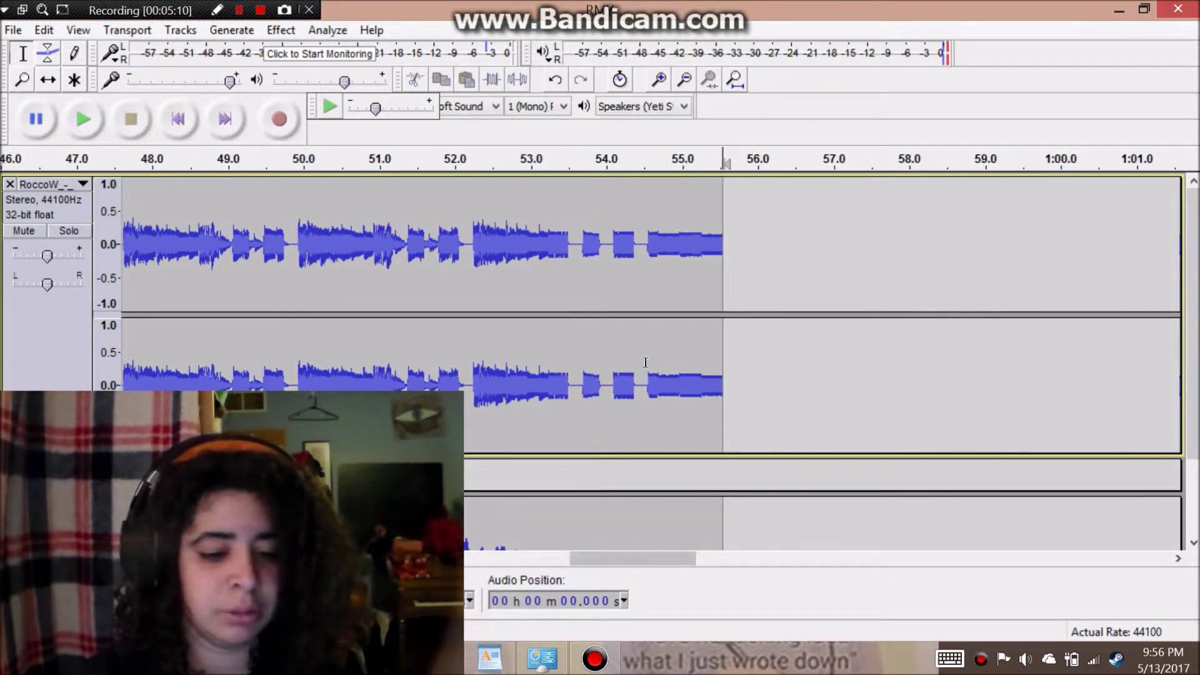
Step: Fade out the end of the instrumental, selecting from about 54.8 seconds to past its end
left_click(667, 369)
left_click_drag(667, 369, 822, 369)
left_click(280, 30)
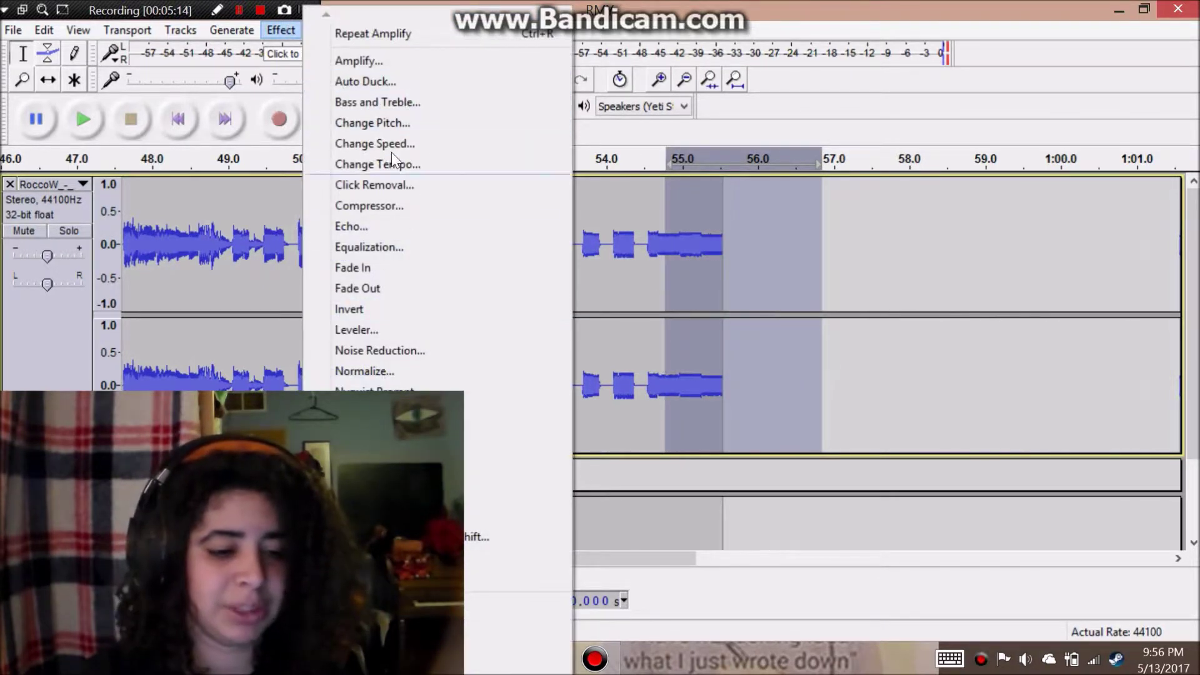
left_click(400, 290)
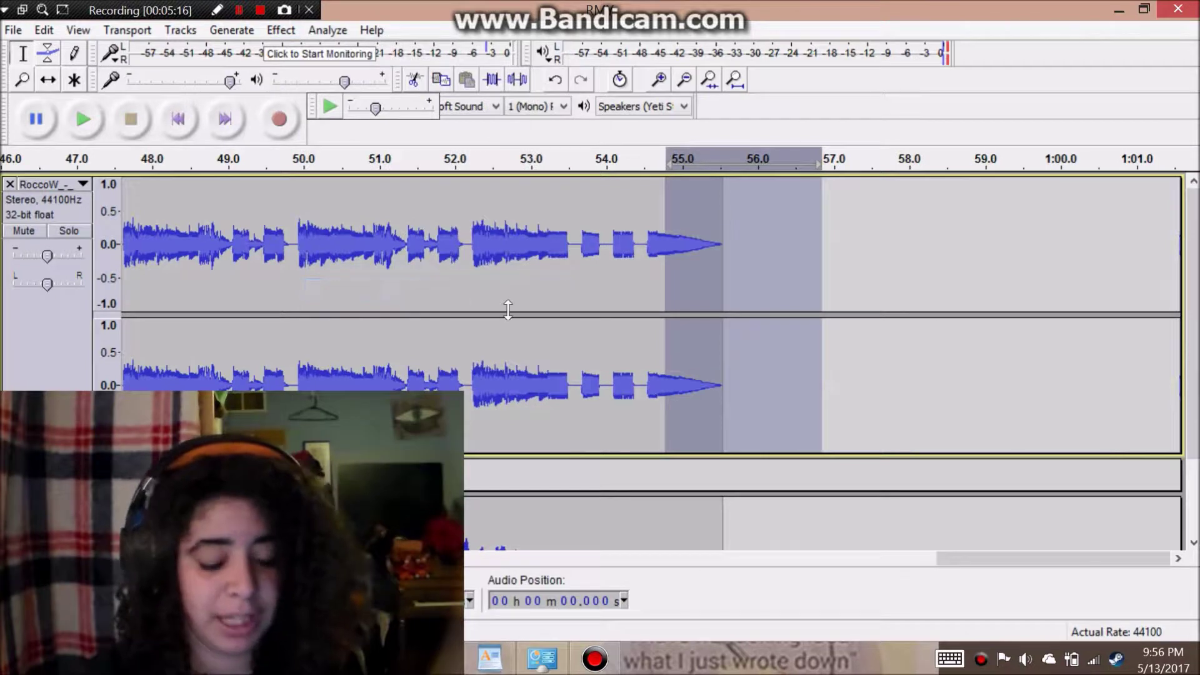
Step: Fade out the new vocal take from about 53.8 seconds to its end, and play the ending from about 53.2 seconds
scroll(508, 306, "down", 3)
scroll(619, 458, "down", 1)
left_click_drag(619, 458, 725, 458)
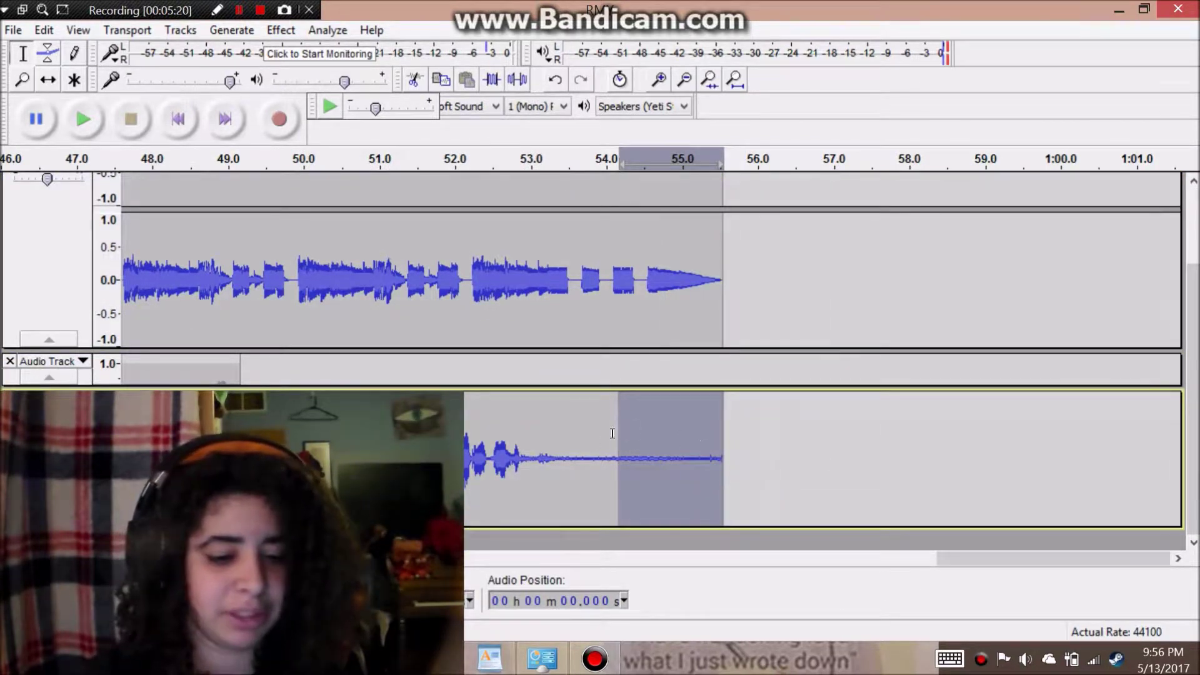
left_click_drag(567, 455, 723, 456)
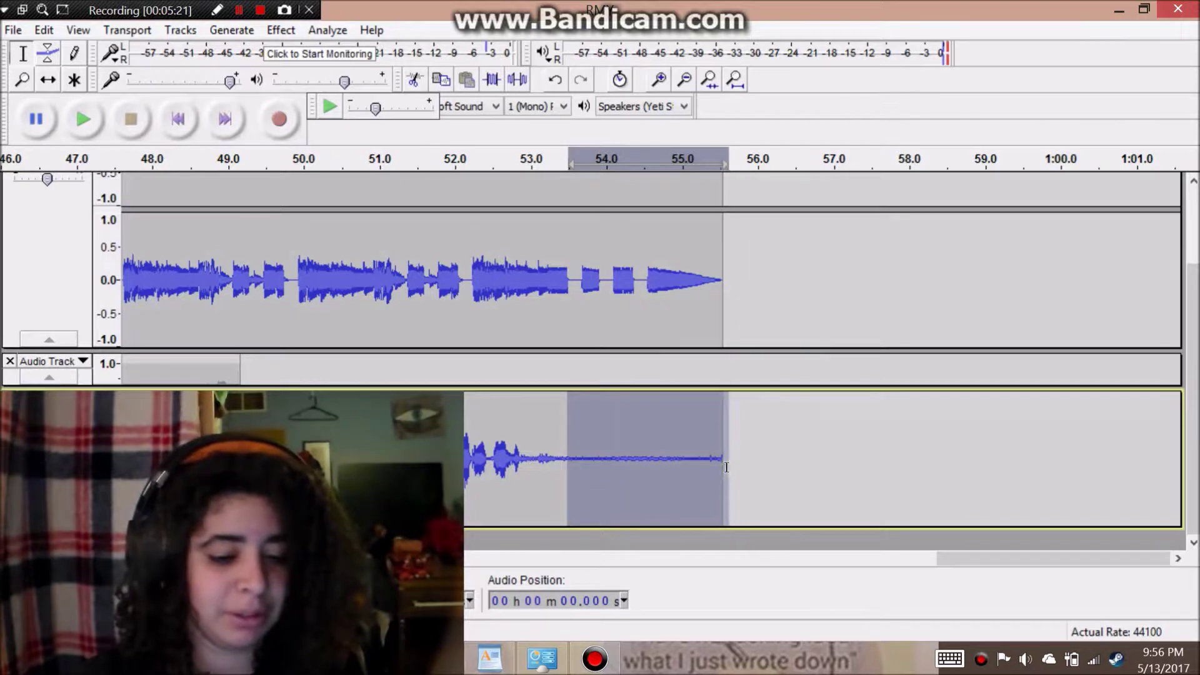
left_click(577, 406)
left_click_drag(592, 430, 724, 439)
left_click(281, 30)
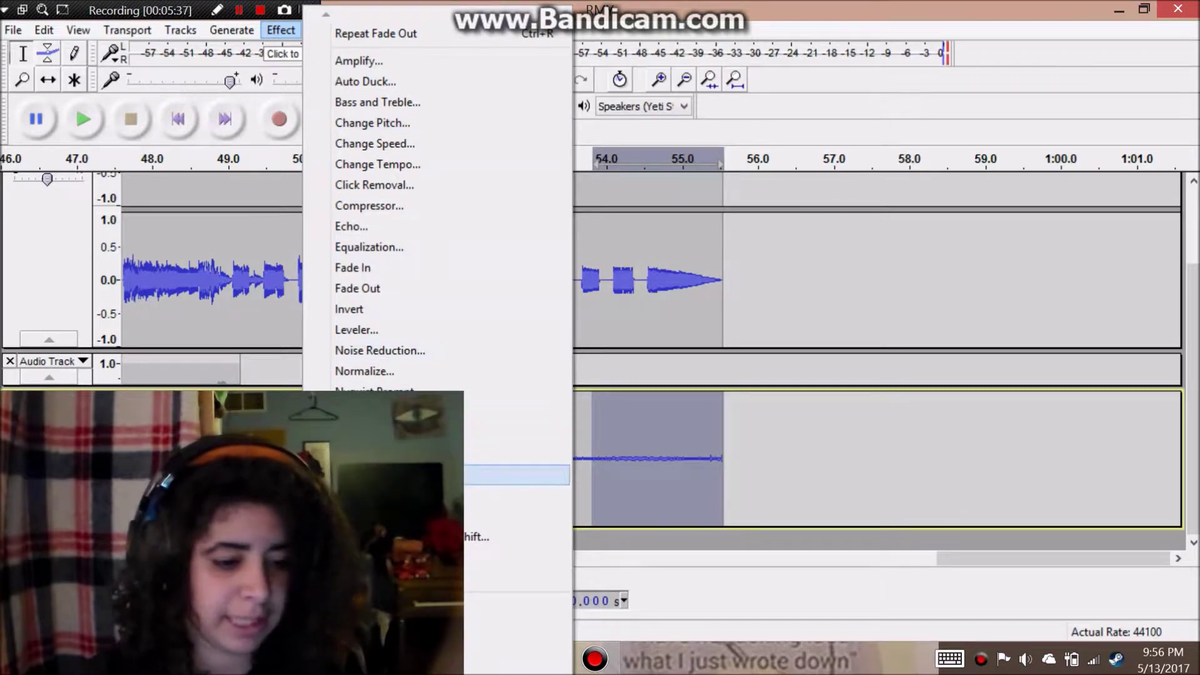
left_click(380, 290)
left_click(546, 420)
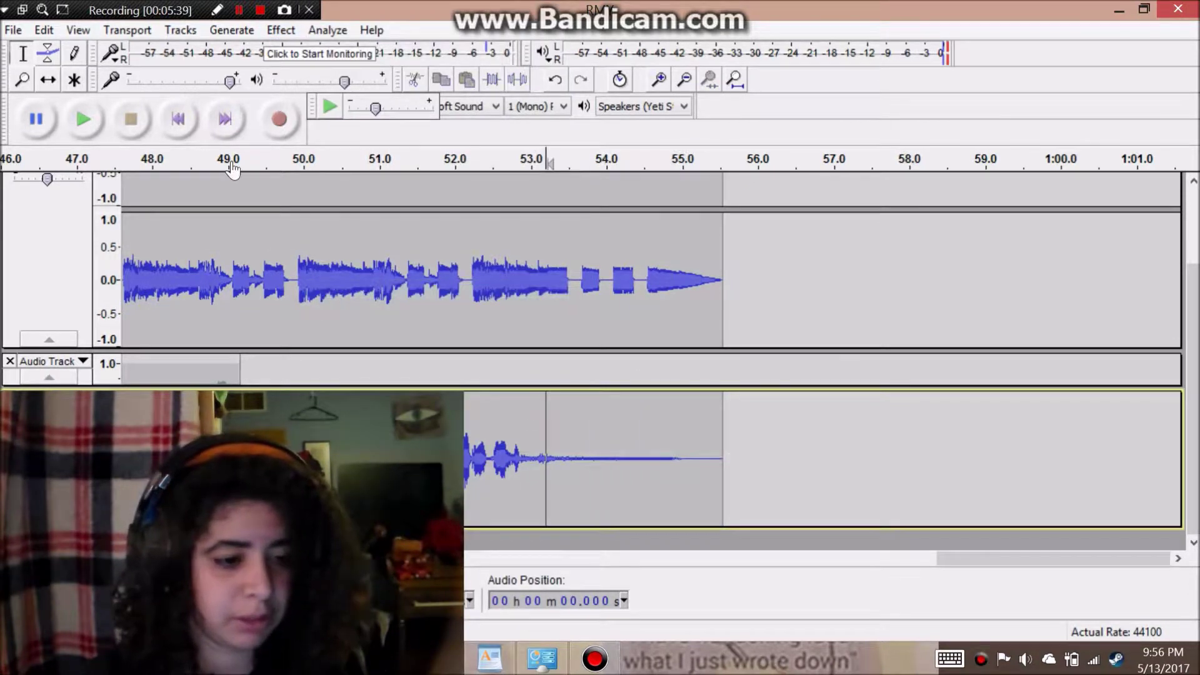
left_click(85, 119)
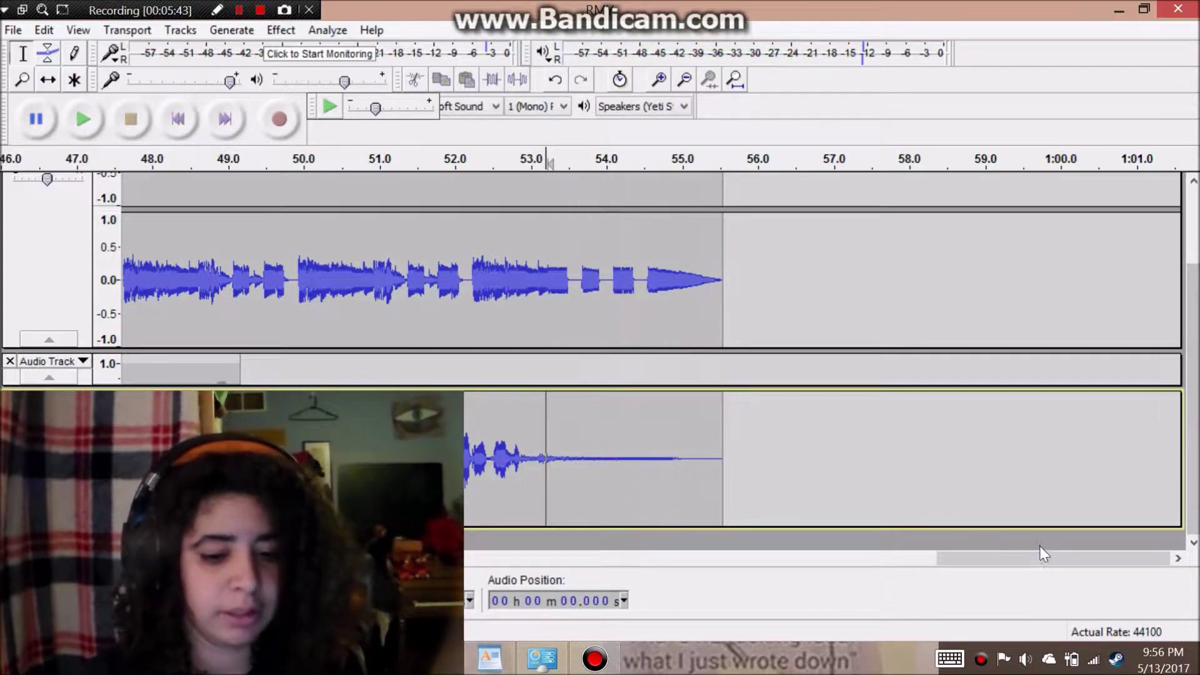
Step: Play the vocal take with the instrumental from the beginning of the project
left_click_drag(1040, 558, 56, 569)
left_click(128, 287)
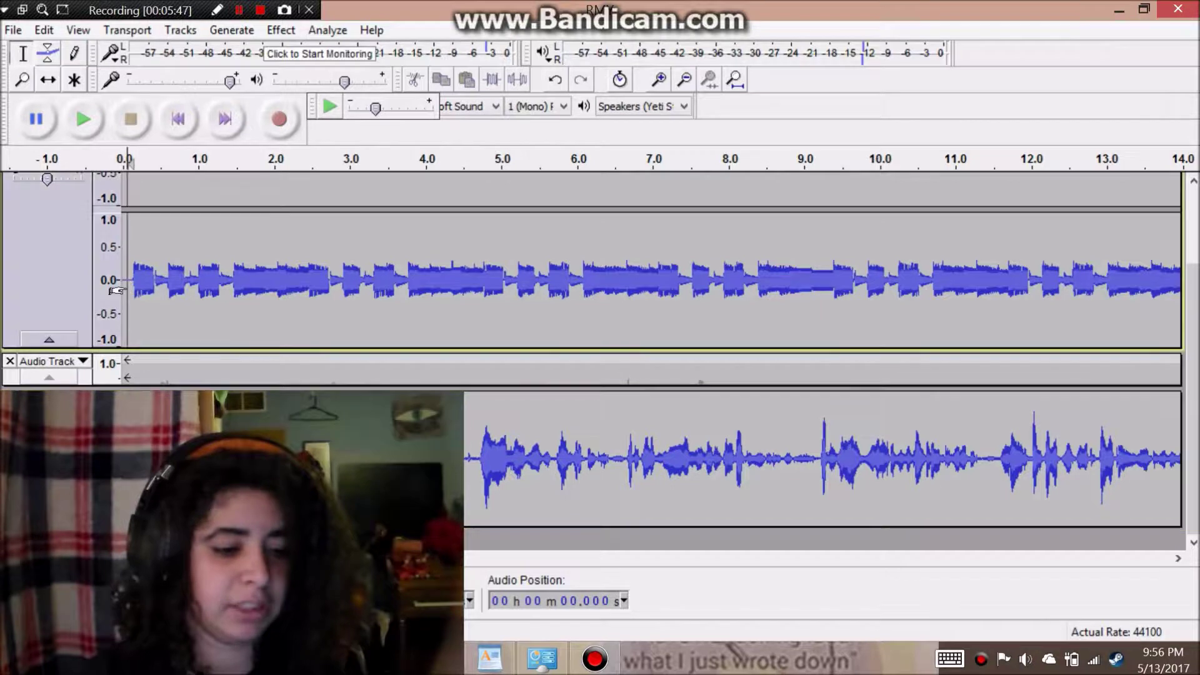
scroll(129, 288, "up", 3)
left_click(83, 119)
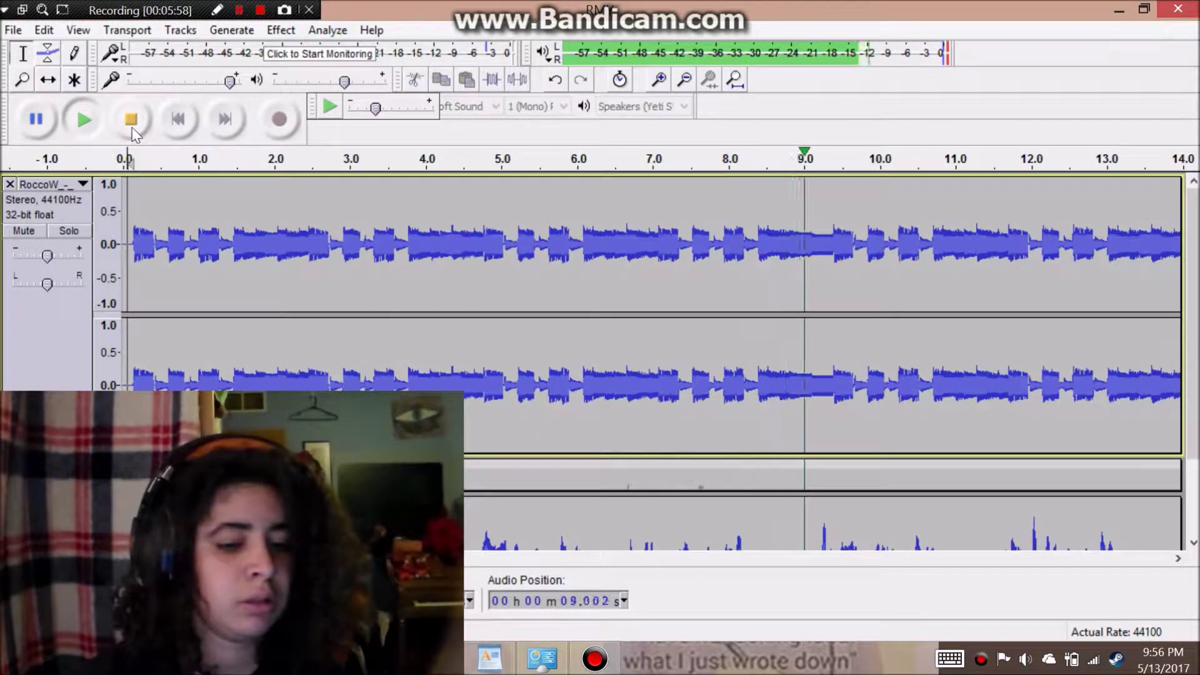
Step: Reduce the heights of the vocal and instrumental tracks so all the tracks fit in view
scroll(955, 527, "down", 3)
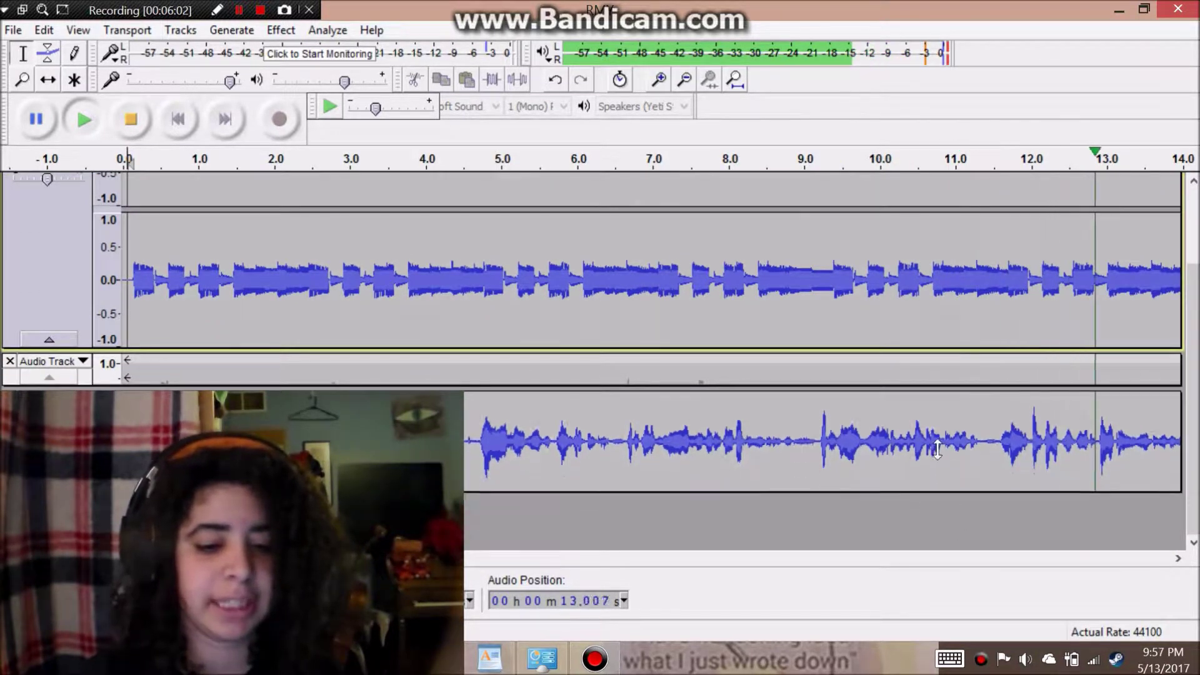
scroll(937, 462, "up", 3)
left_click_drag(930, 451, 928, 310)
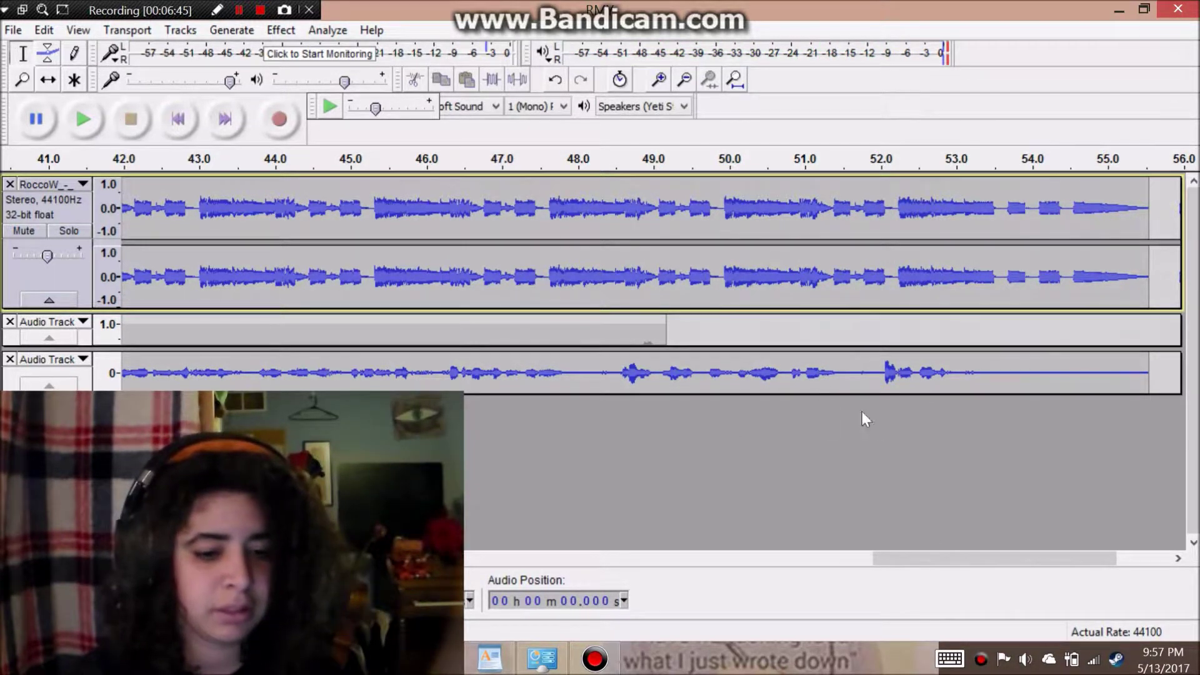
Step: Play the end of the mix from about 50.7 seconds and stop after the final phrases begin
left_click(785, 375)
left_click(84, 119)
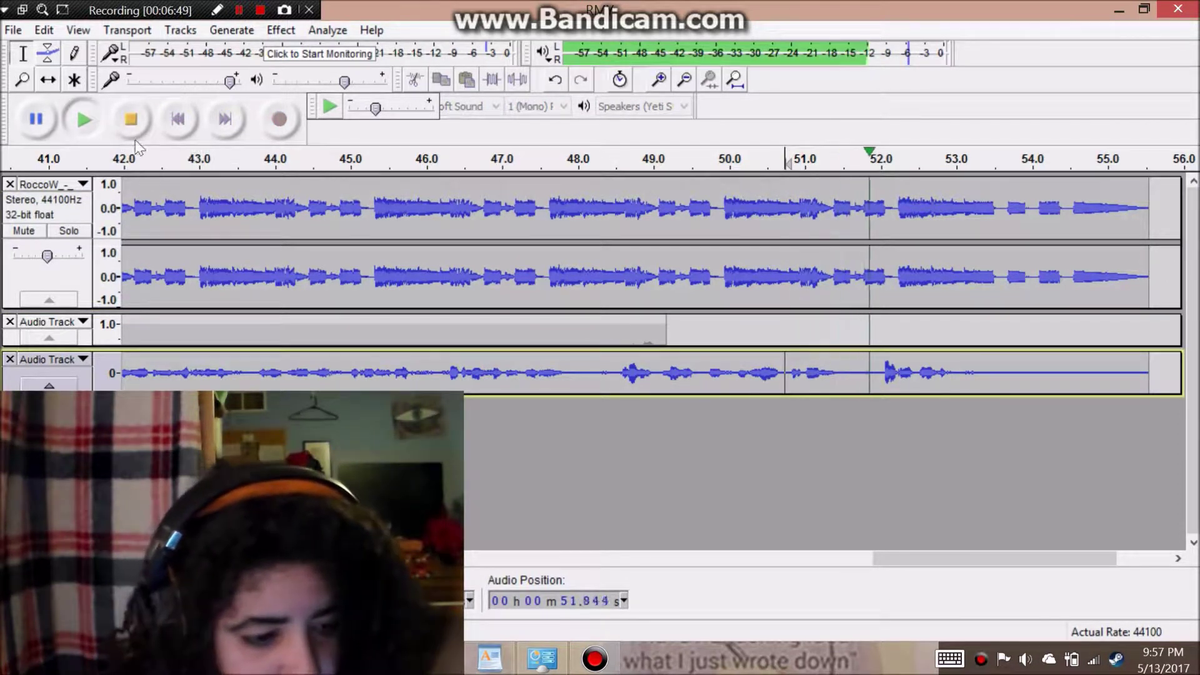
key("space")
Step: Try cutting the vocal take from about 50.8 seconds to its end and pasting it at about 51.5 seconds
left_click(784, 377)
left_click_drag(840, 389, 1068, 384)
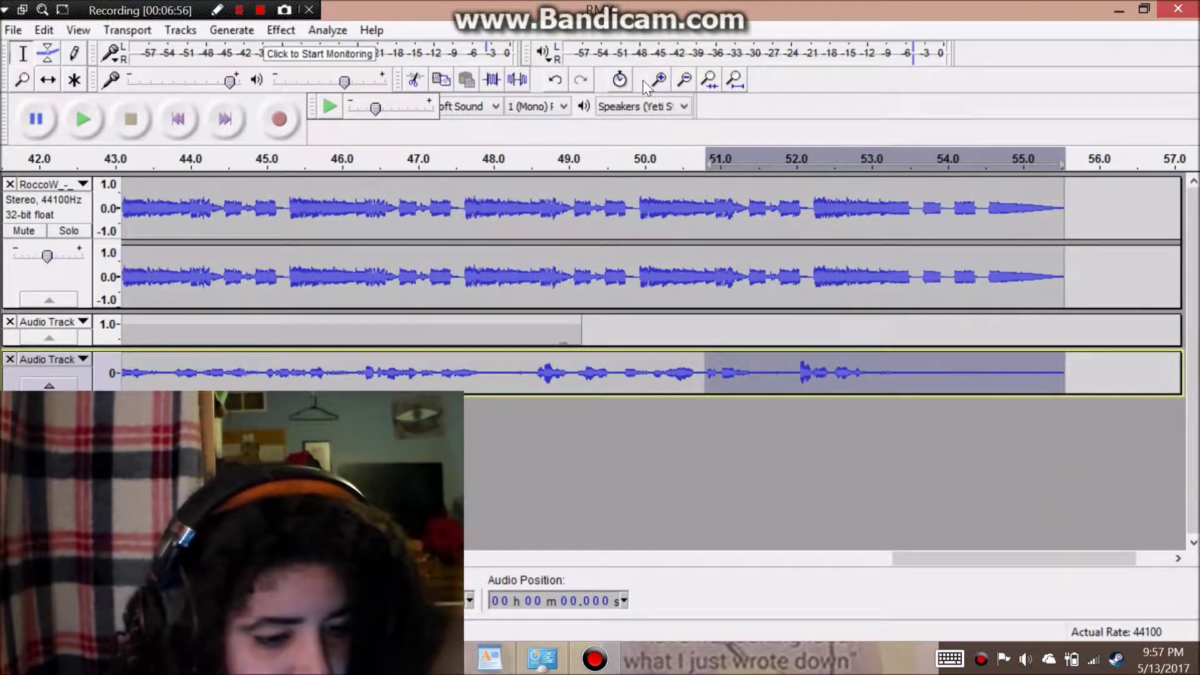
left_click(418, 80)
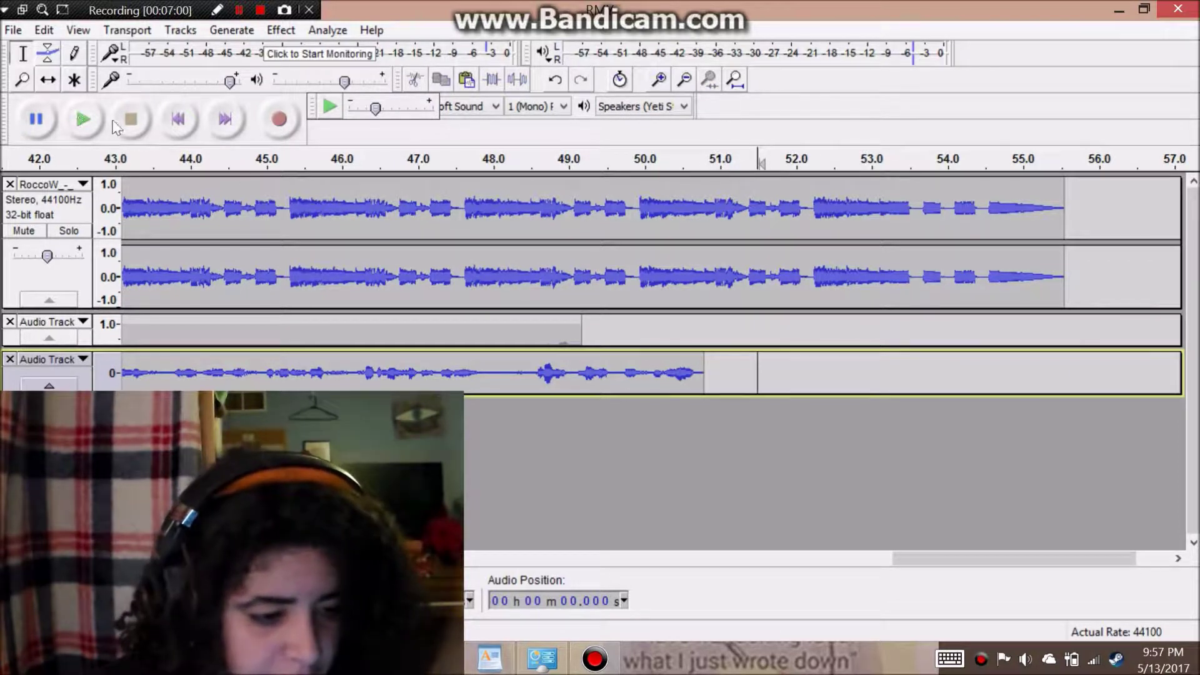
left_click(465, 85)
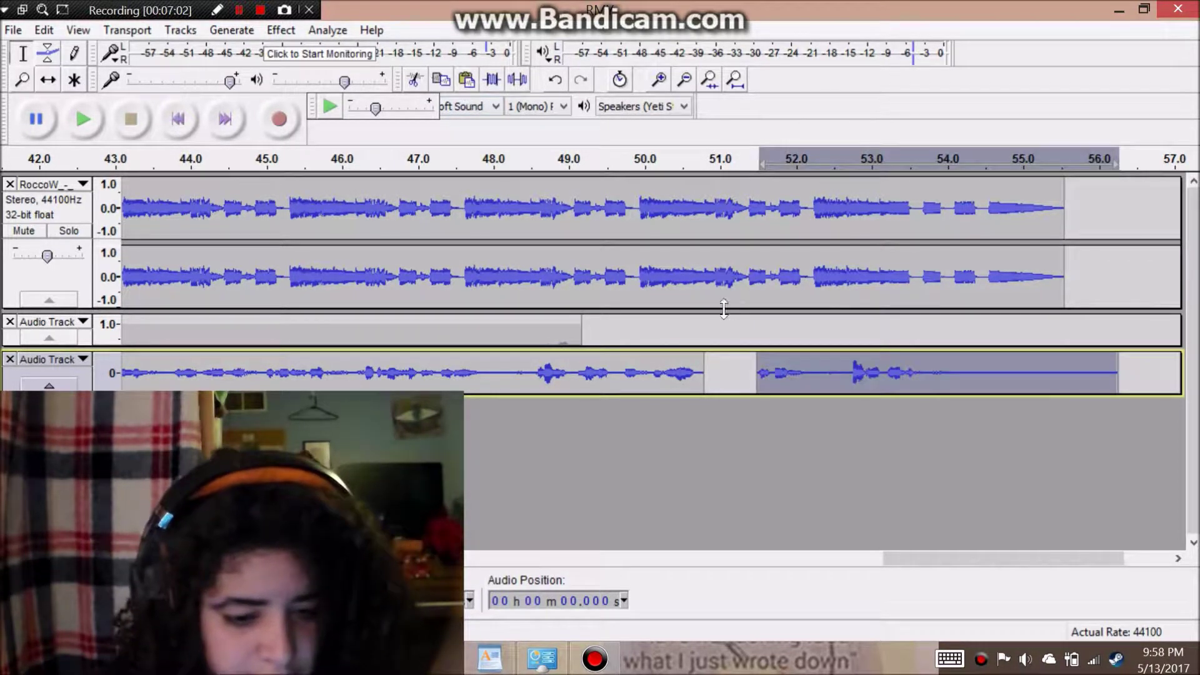
Step: Play the gap before the pasted vocal clip from about 50.3 seconds
left_click(671, 376)
left_click(91, 130)
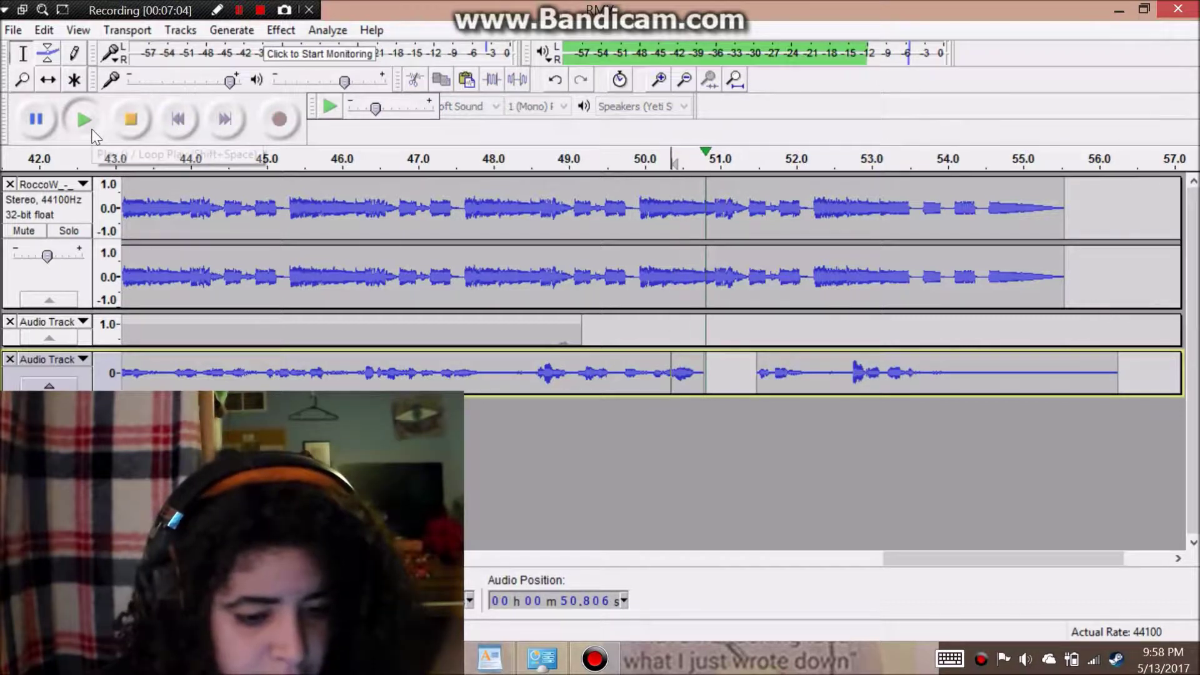
left_click(116, 129)
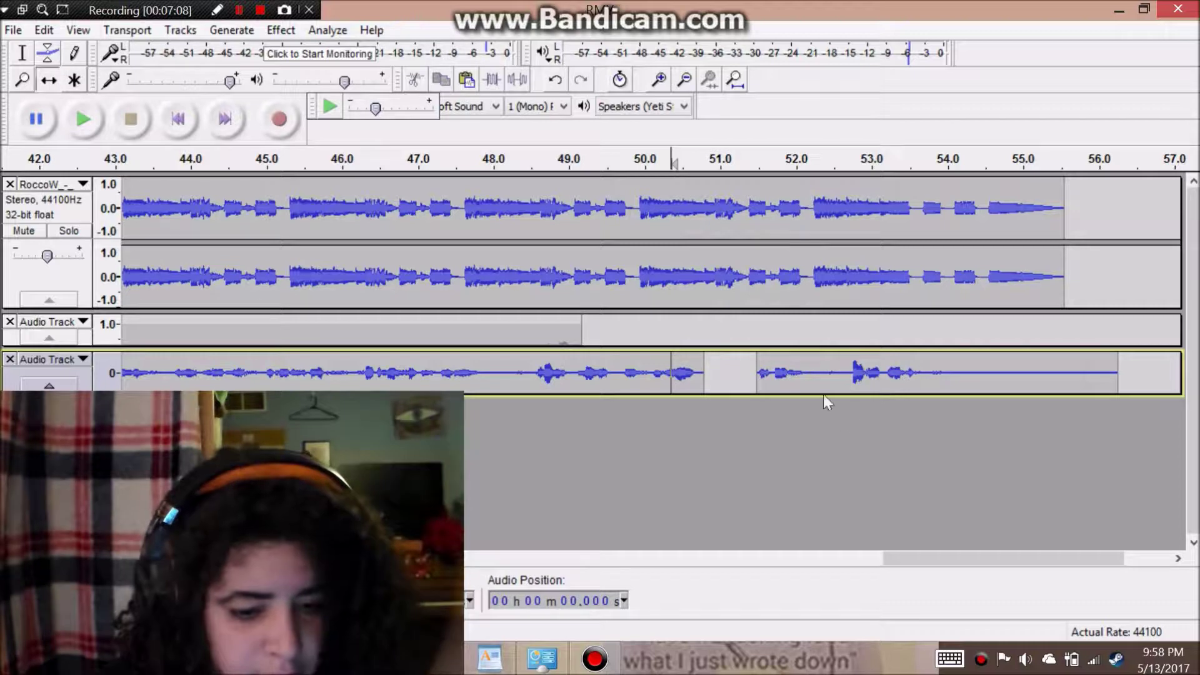
Step: Try the pasted vocal clip at about 52.3 seconds, play it, and shift it back against the preceding vocal at about 50.8 seconds
left_click_drag(787, 380, 849, 378)
left_click(91, 128)
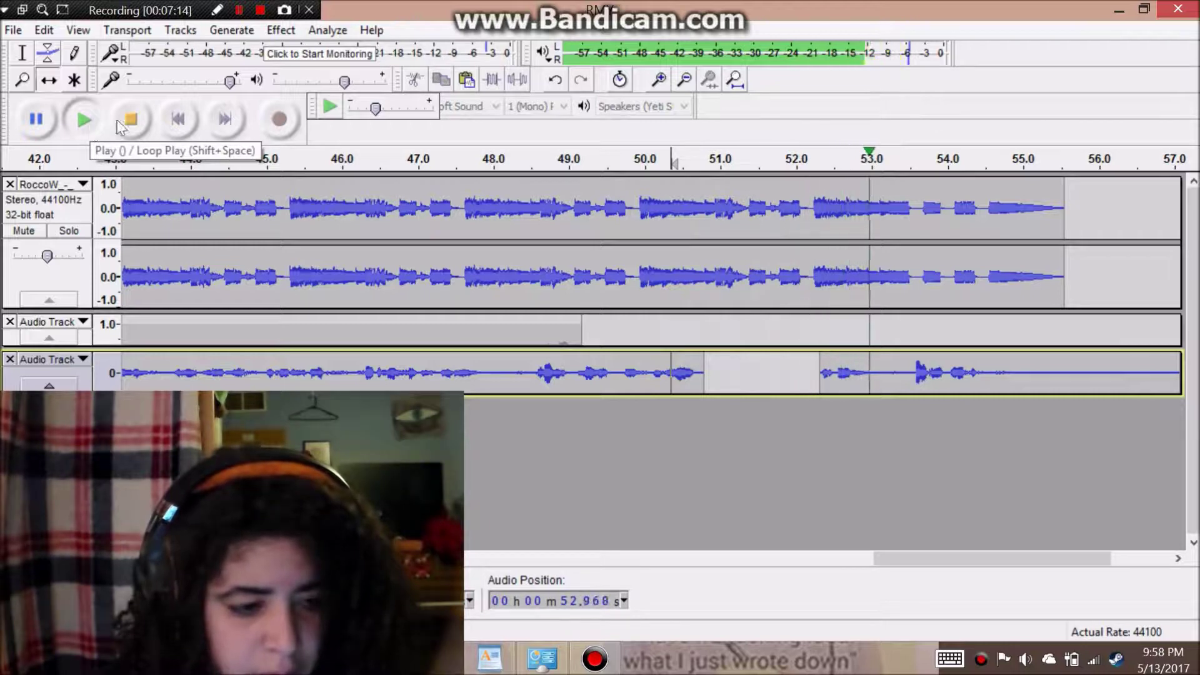
left_click(139, 123)
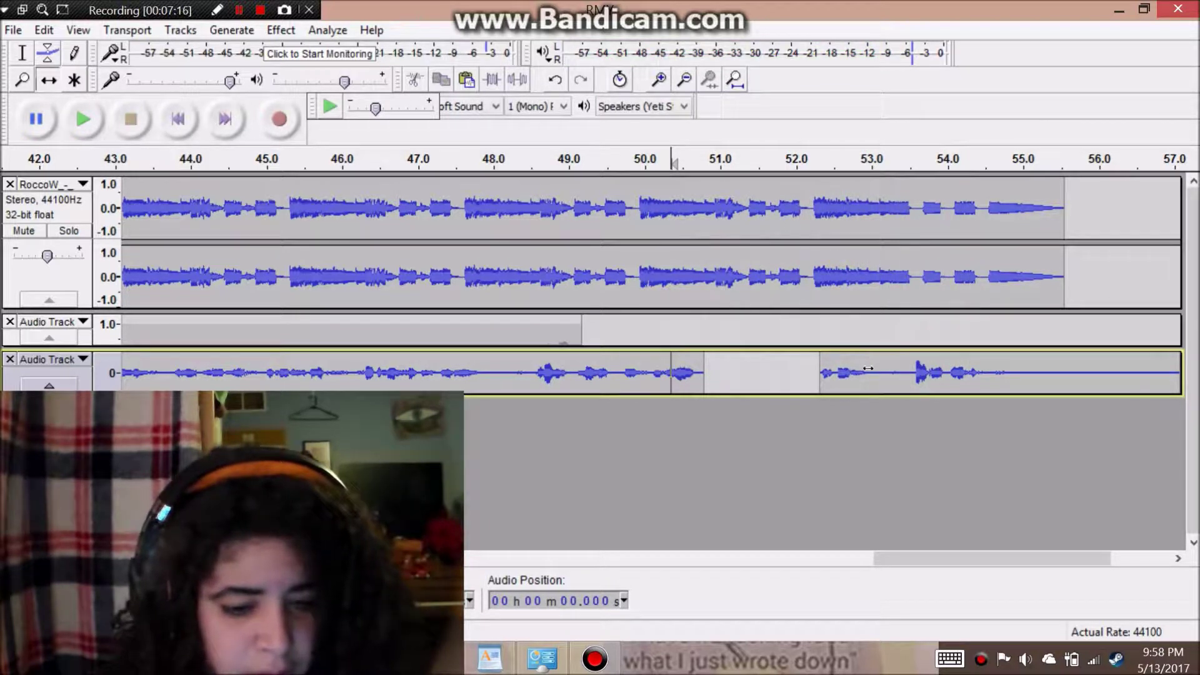
left_click_drag(839, 363, 724, 362)
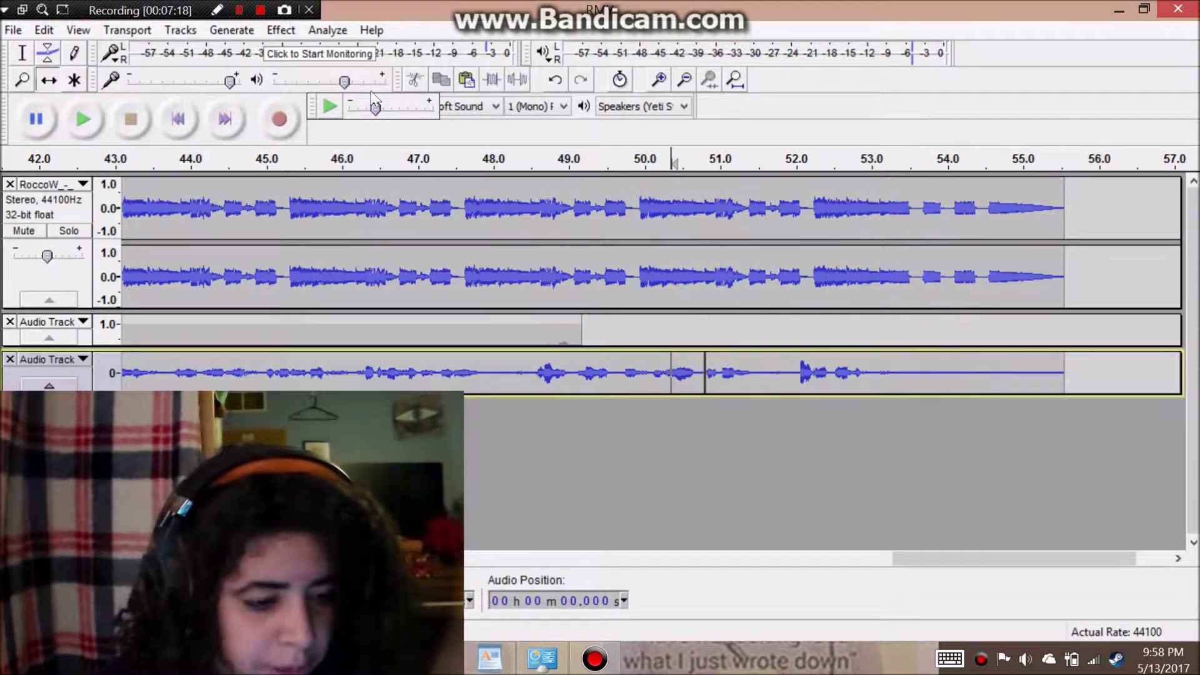
Step: Cut the final vocal phrase from about 52.1 seconds to the end and paste it at about 52.6 seconds
left_click(44, 61)
left_click(23, 53)
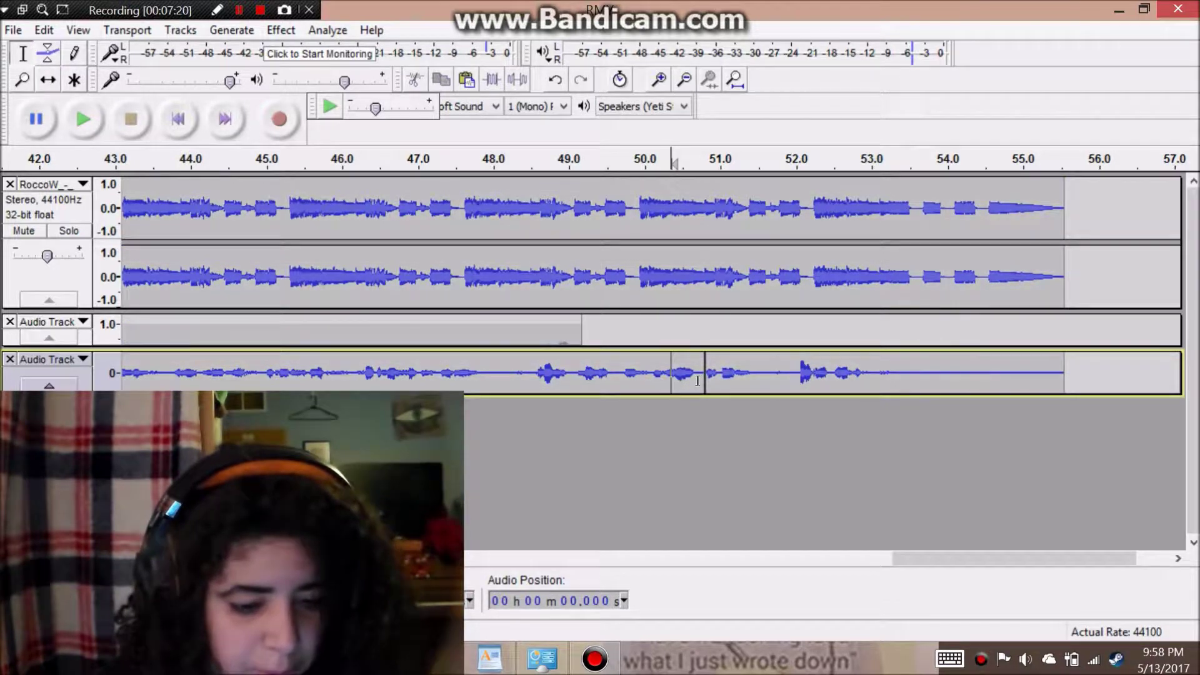
left_click_drag(801, 372, 1065, 372)
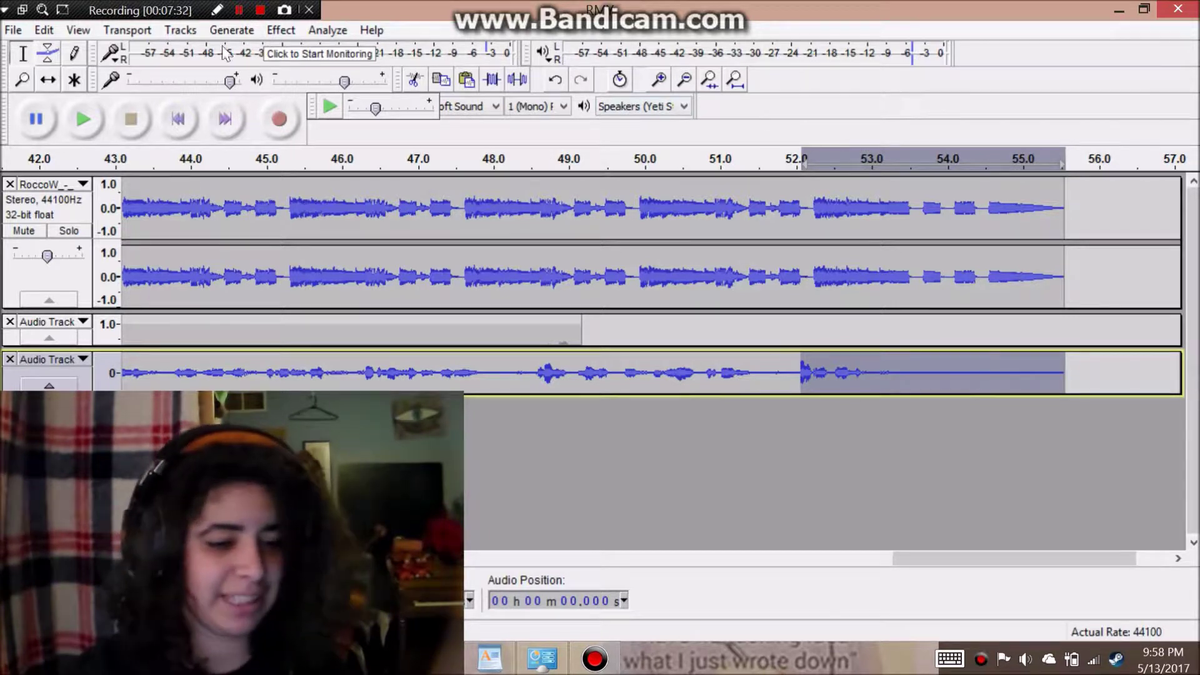
left_click(415, 79)
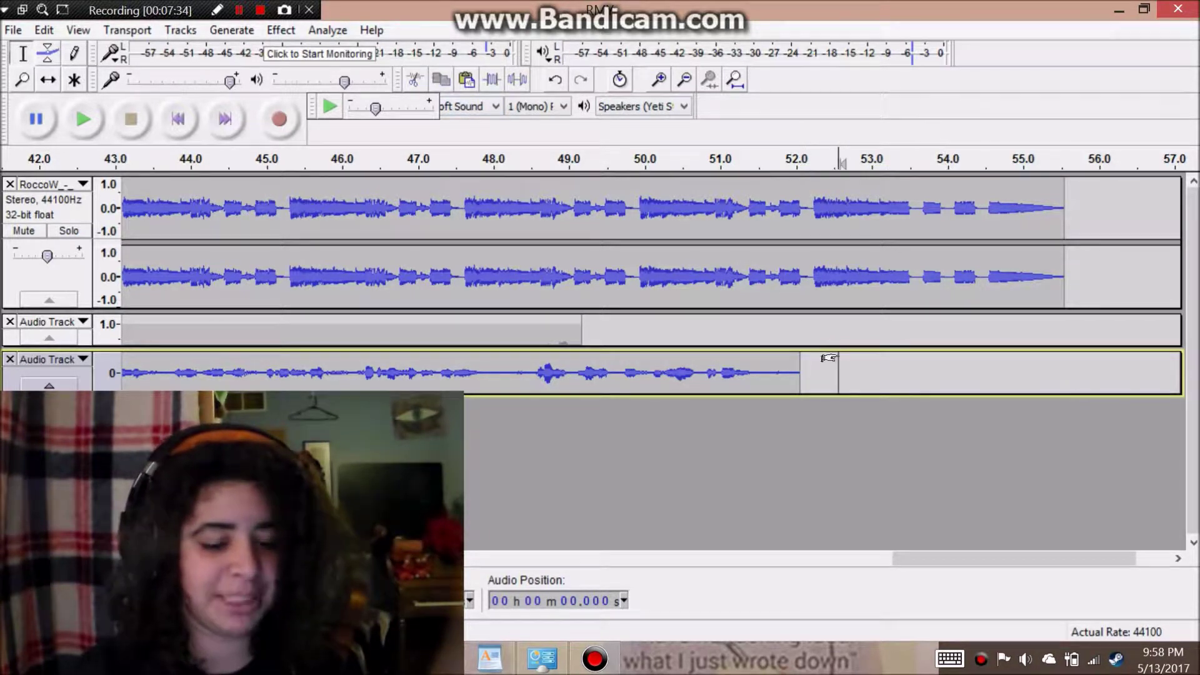
left_click(458, 87)
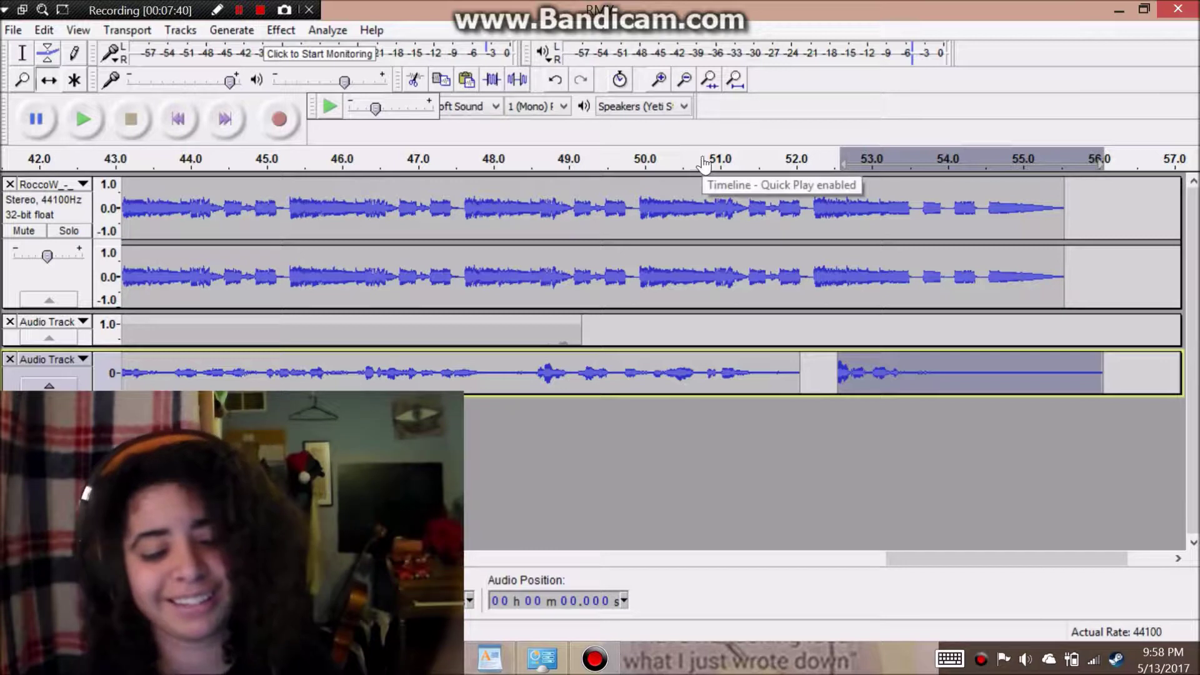
Step: Time-shift the final vocal phrase to start at about 53.2 seconds, auditioning its placement against the instrumental
left_click_drag(891, 375, 870, 395)
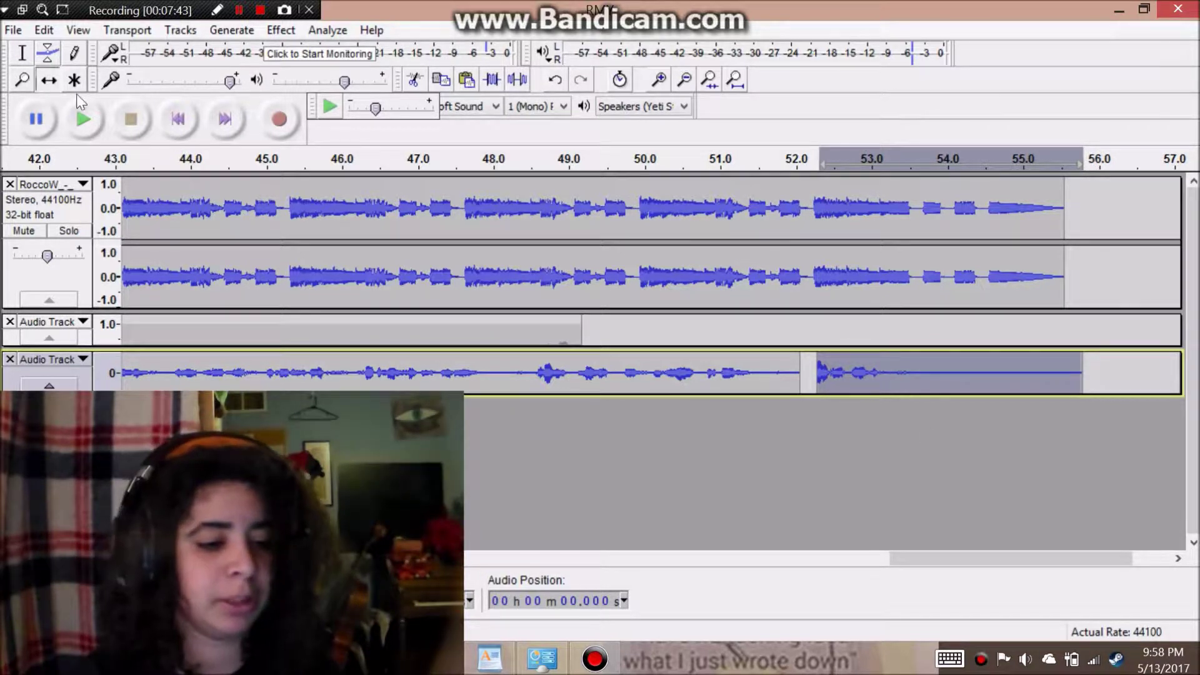
left_click(82, 127)
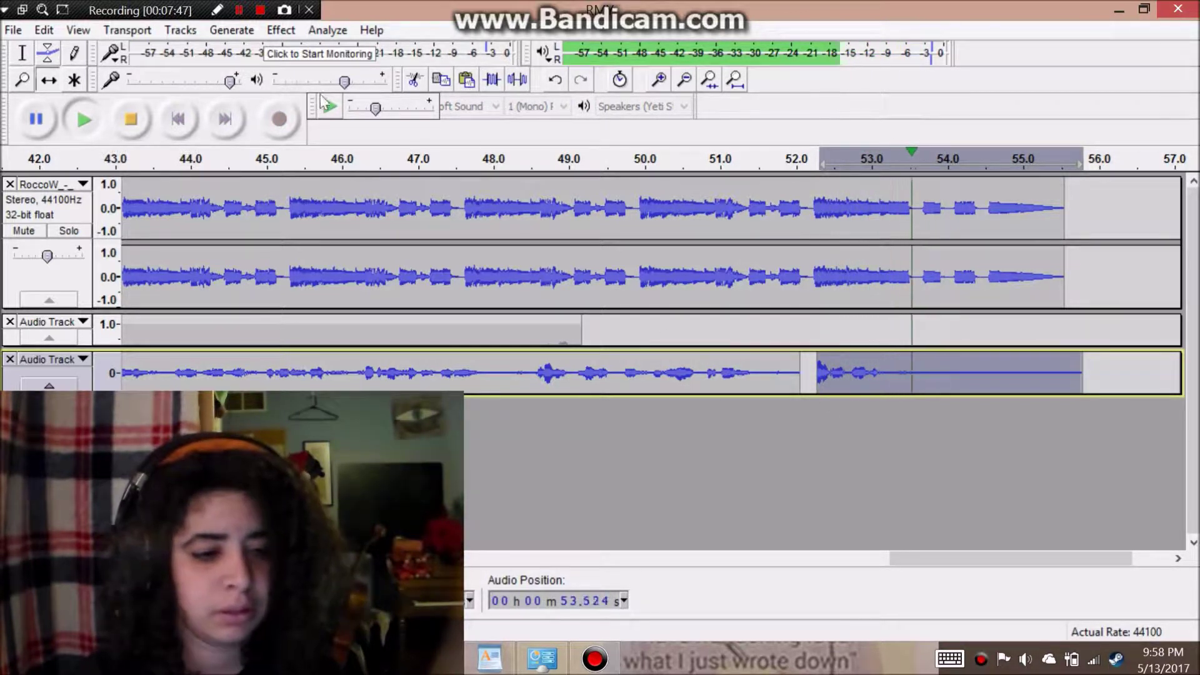
left_click(143, 120)
left_click_drag(850, 379, 916, 380)
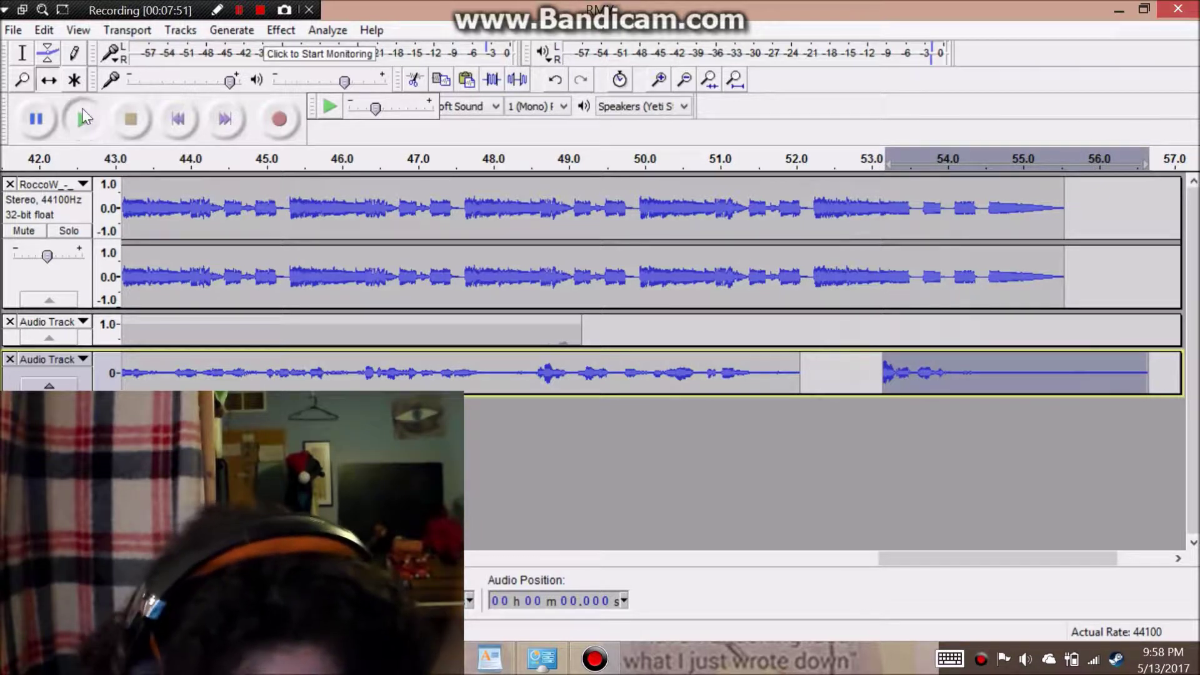
left_click(84, 110)
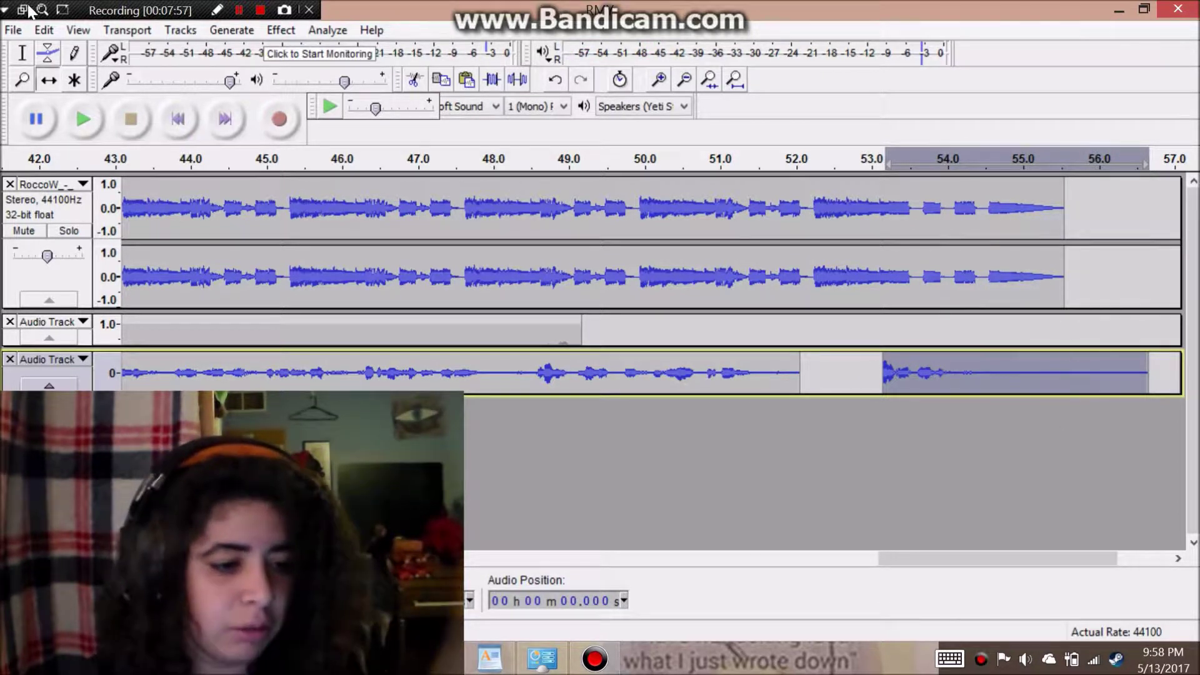
Step: Delete the part of the vocal clip that extends past the instrumental's end at about 55.5 seconds
left_click_drag(1065, 362, 1148, 350)
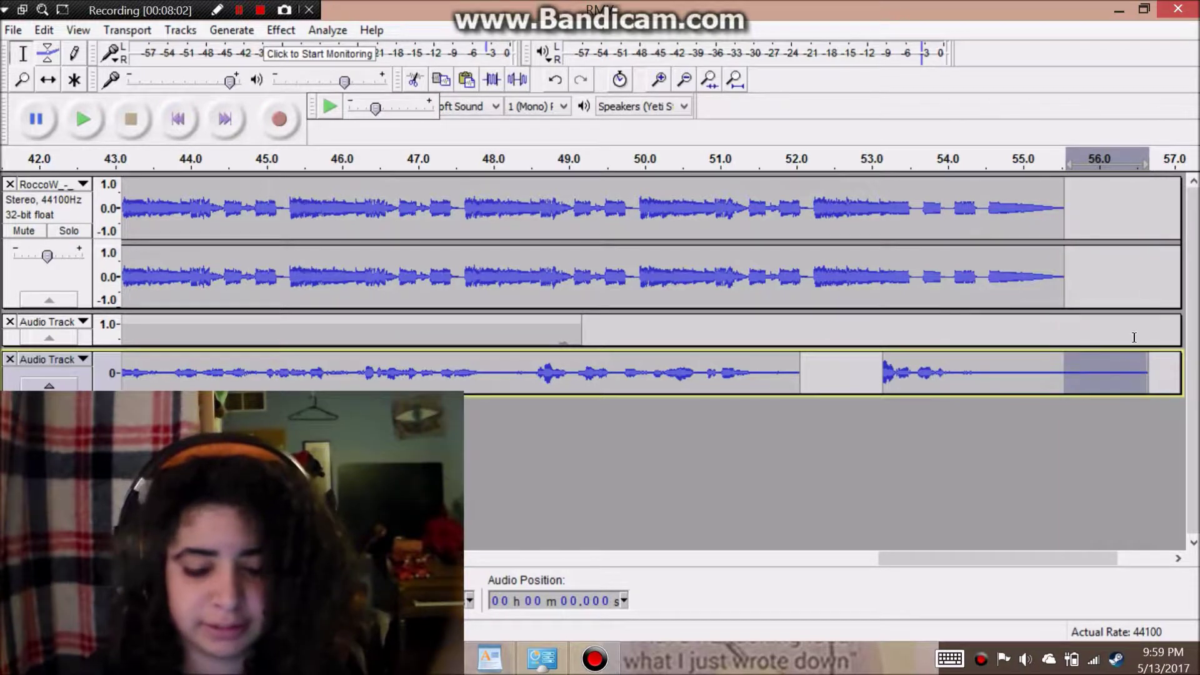
key("Delete")
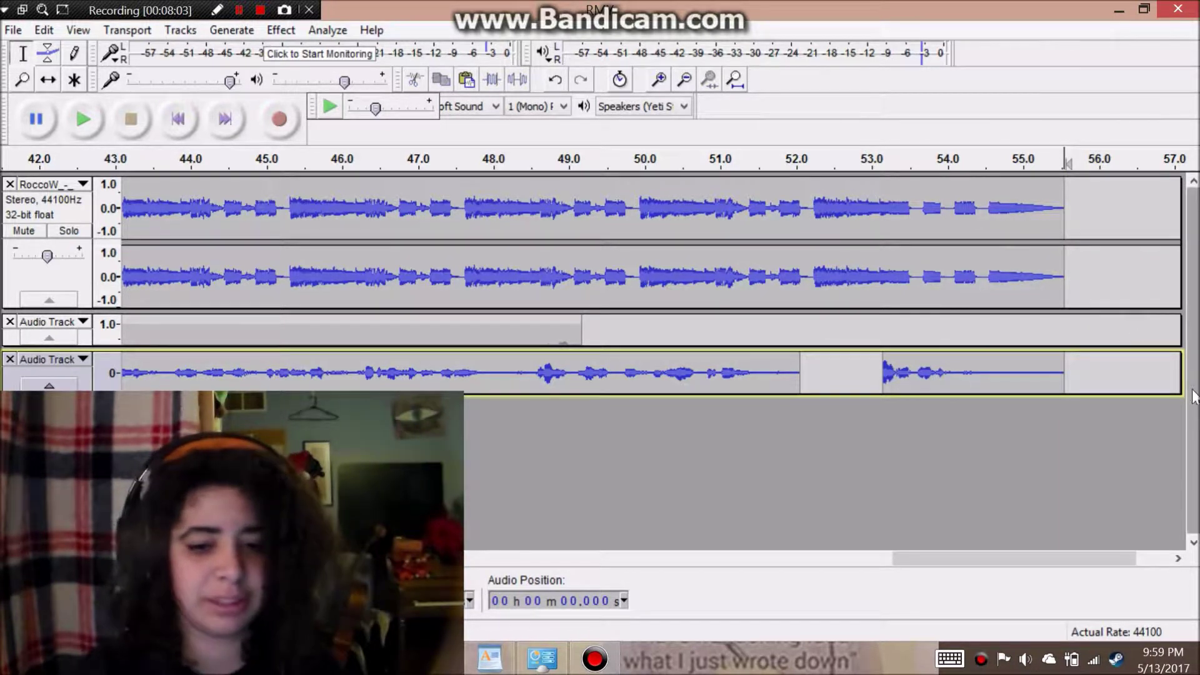
Step: Start exporting the project as an MP3 file named RMY on the Desktop
left_click(13, 30)
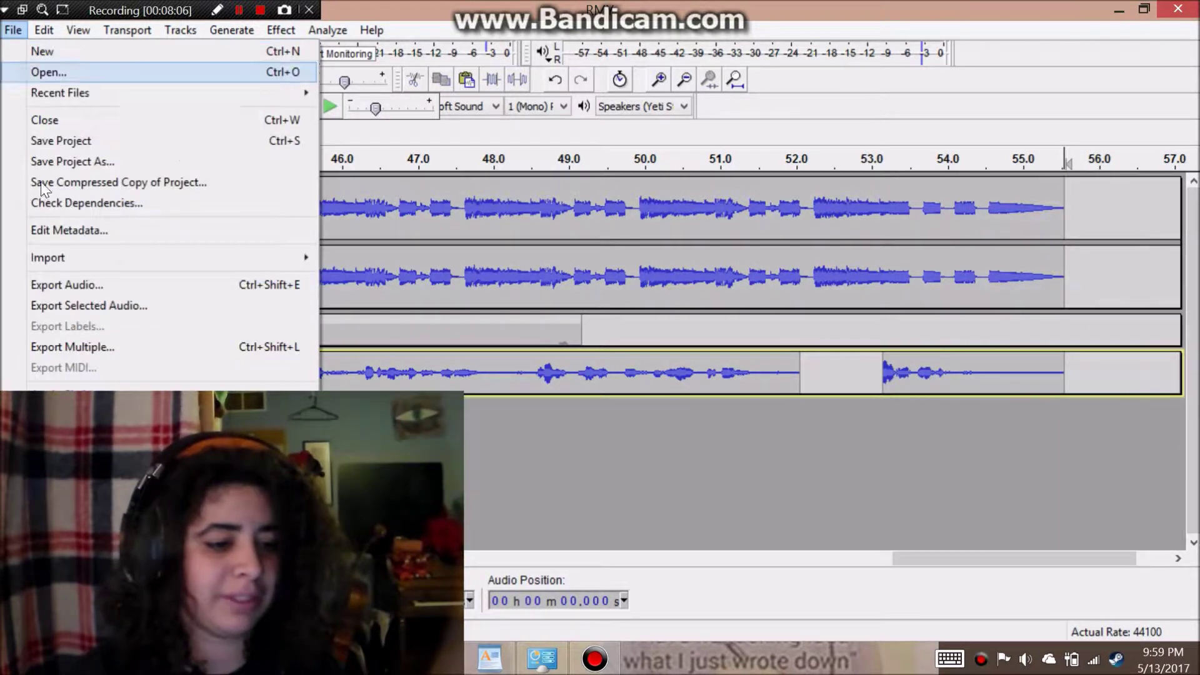
left_click(59, 280)
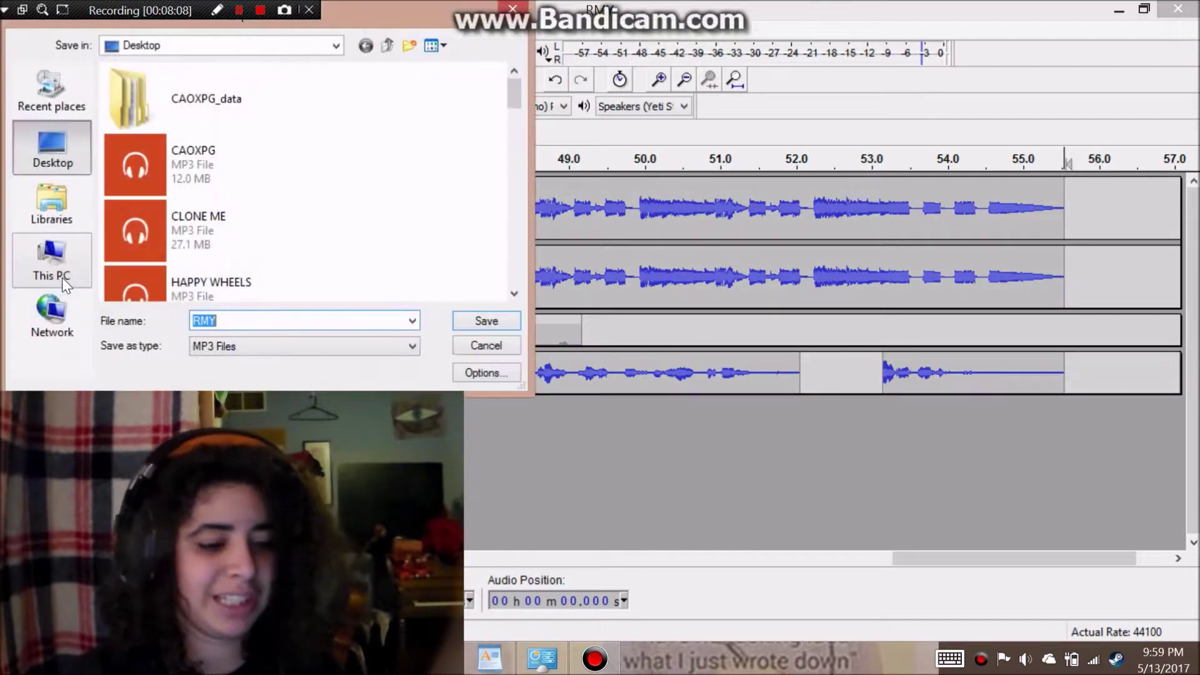
left_click(498, 326)
Step: Set the metadata's artist name to "RoccoW, Jamsies" and the track title to "Rap My Life"
left_click(791, 103)
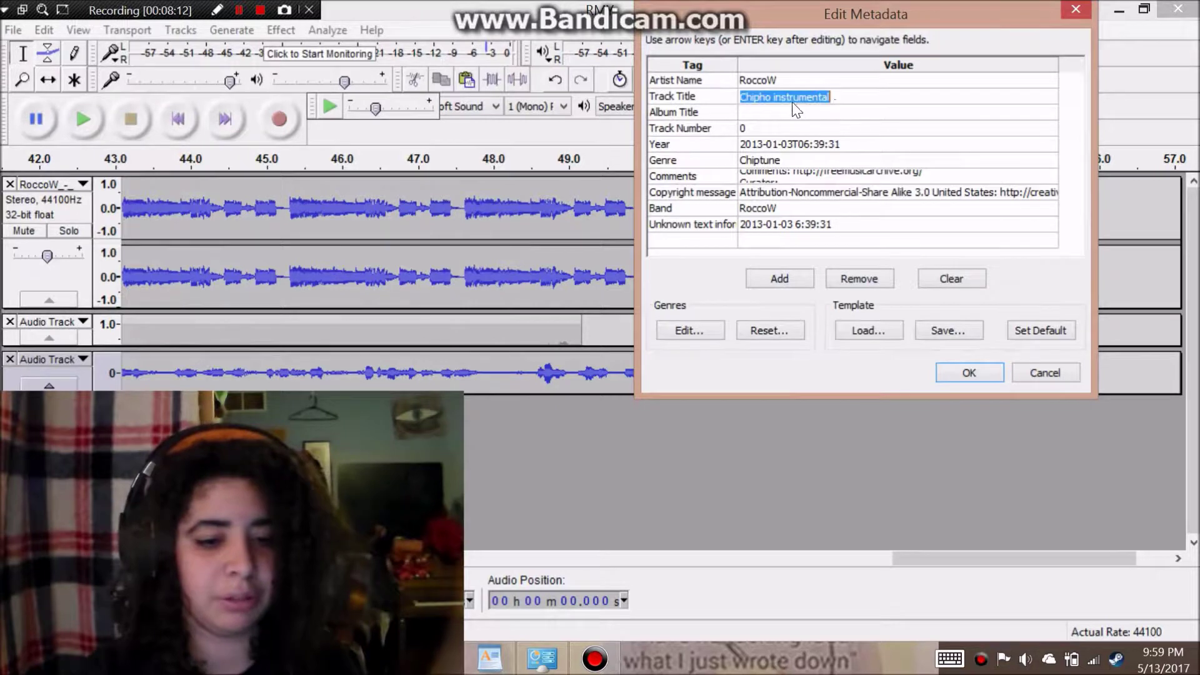
left_click(811, 80)
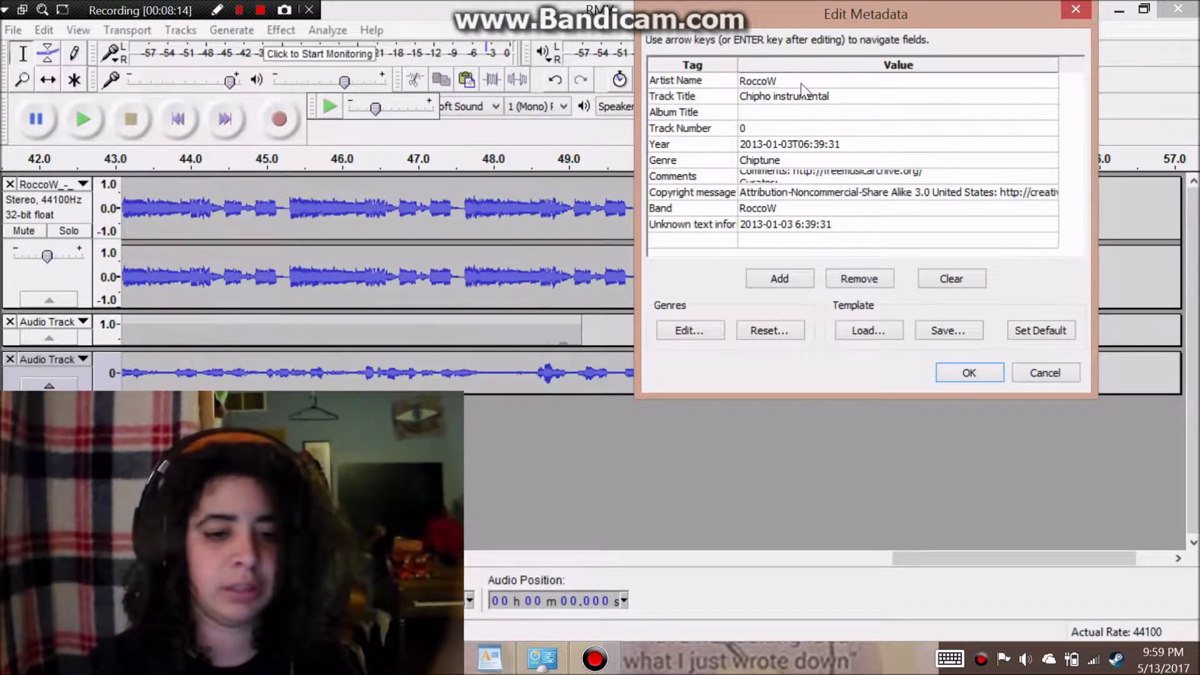
type(", Jamsies")
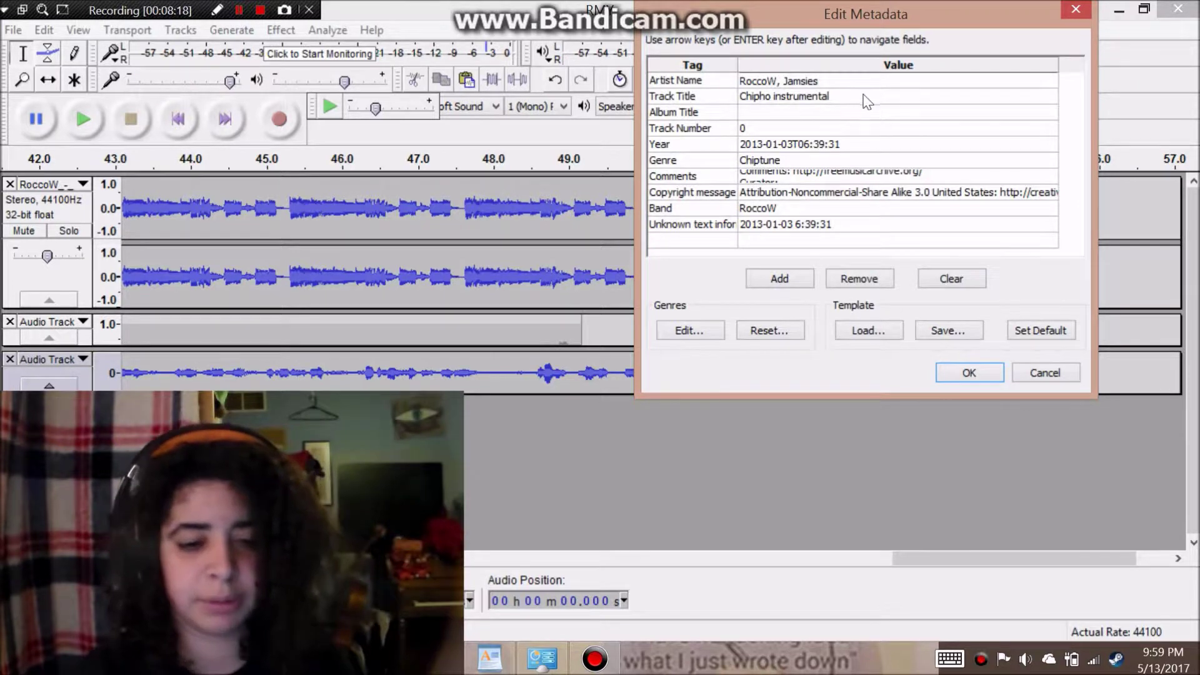
key("Return")
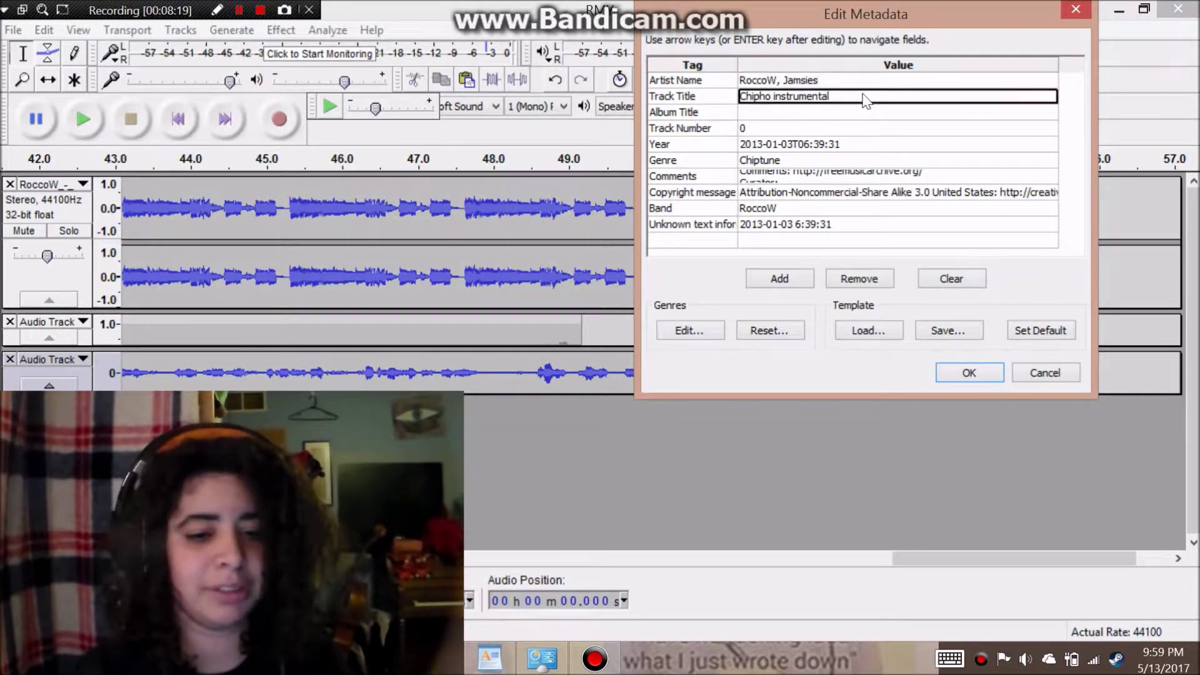
left_click(866, 100)
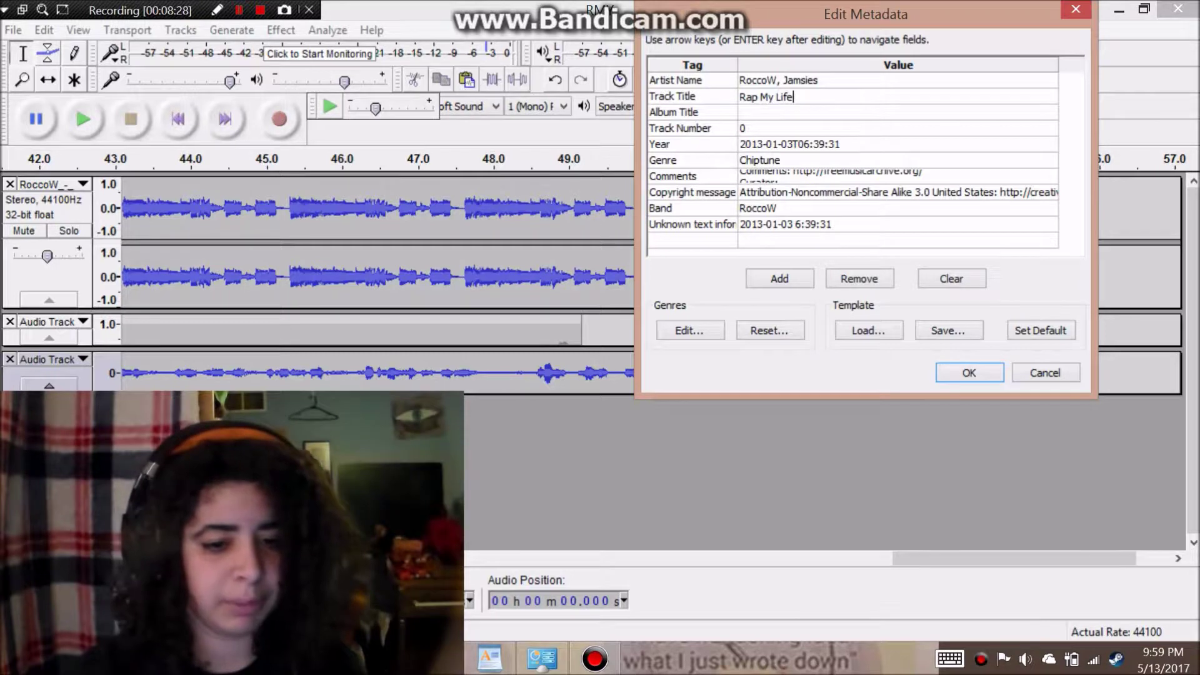
Step: Set the metadata's album title to "Jamsies Music" and the track number to 1
left_click(786, 114)
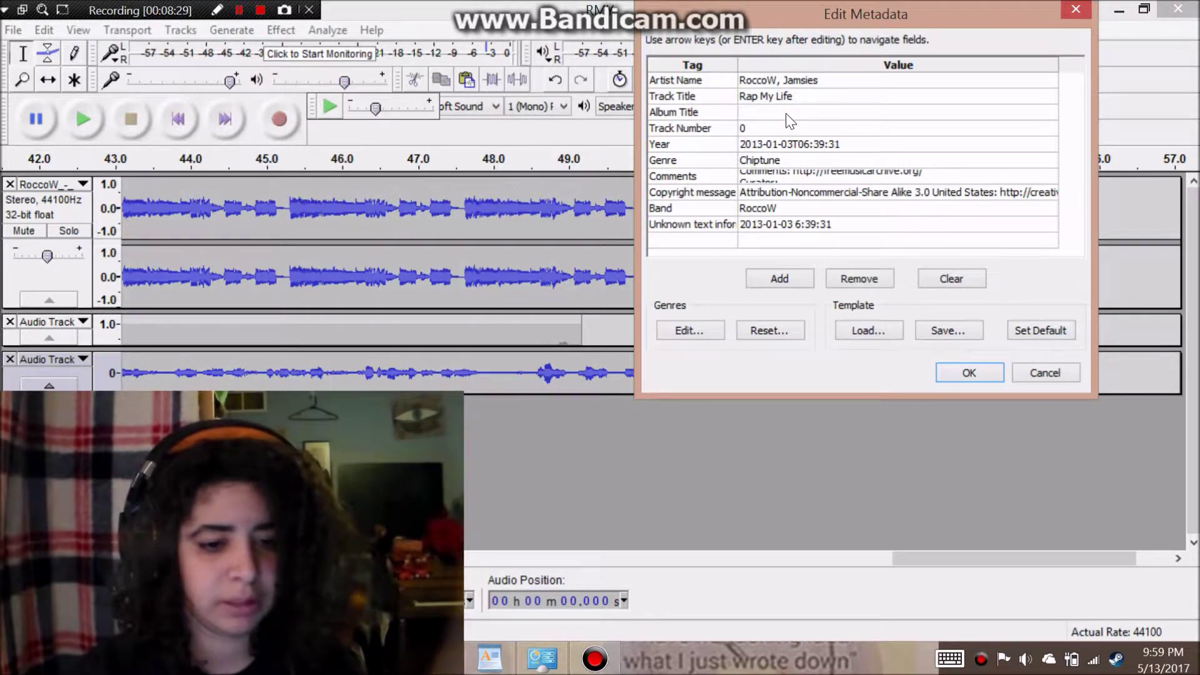
type("Jamsies Music")
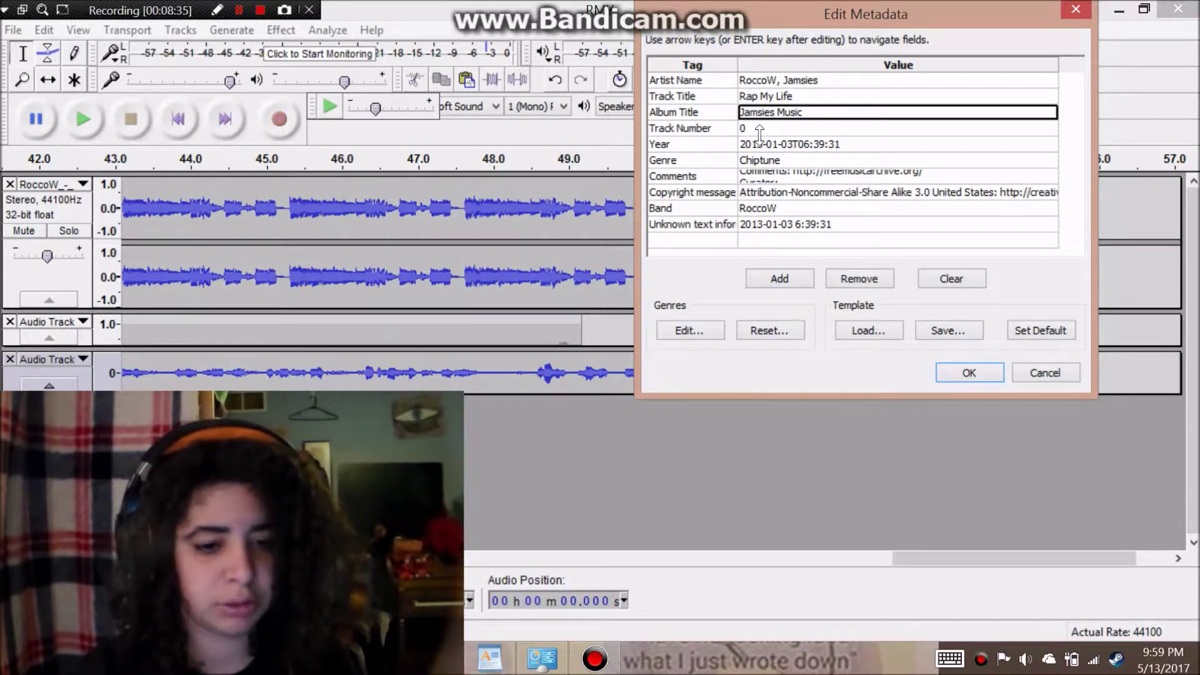
left_click(758, 128)
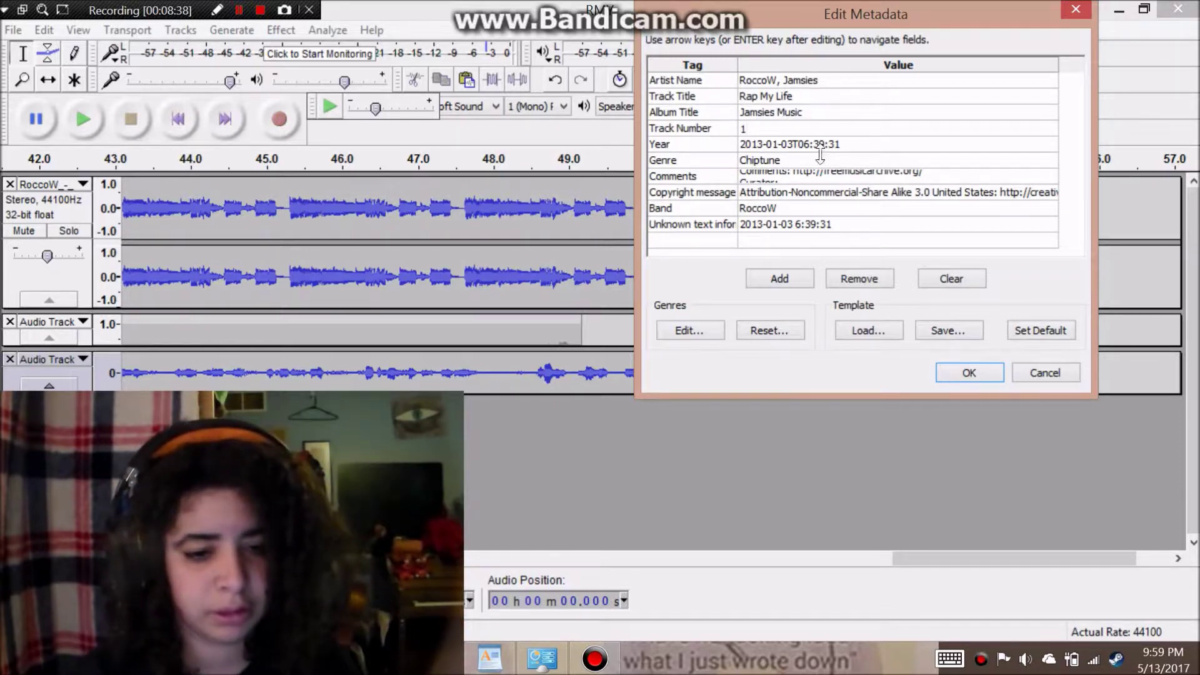
key("Return")
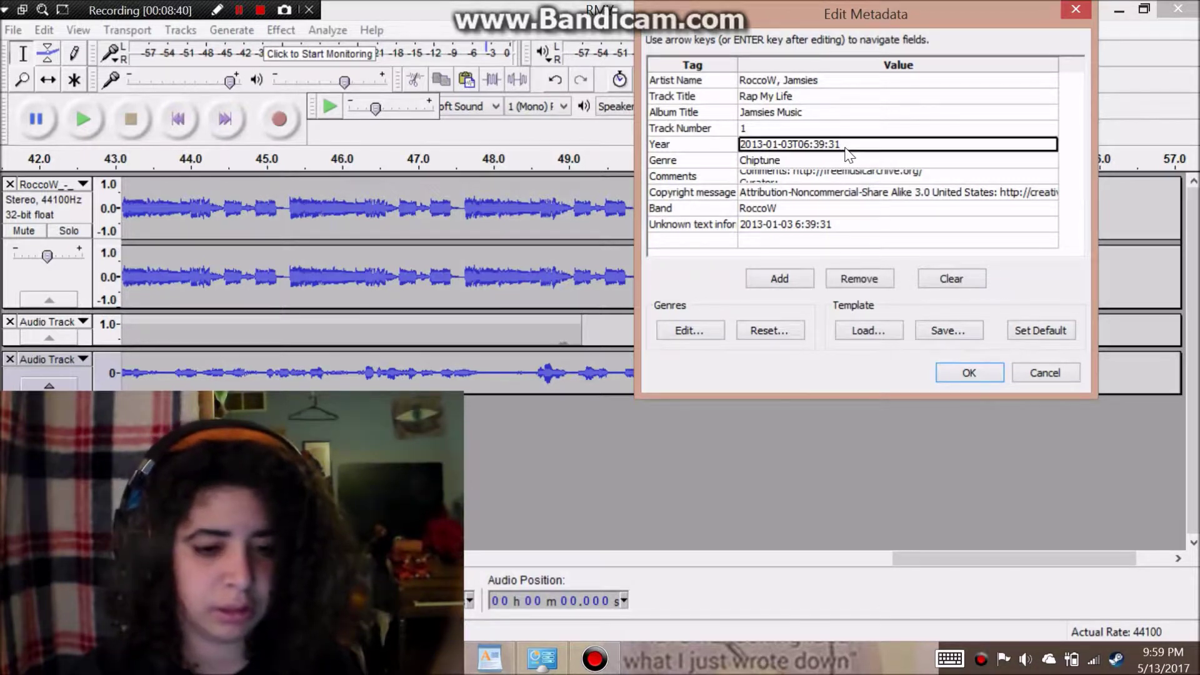
Step: Set the metadata's year to 2017 and the genre to Rap
key("BackSpace")
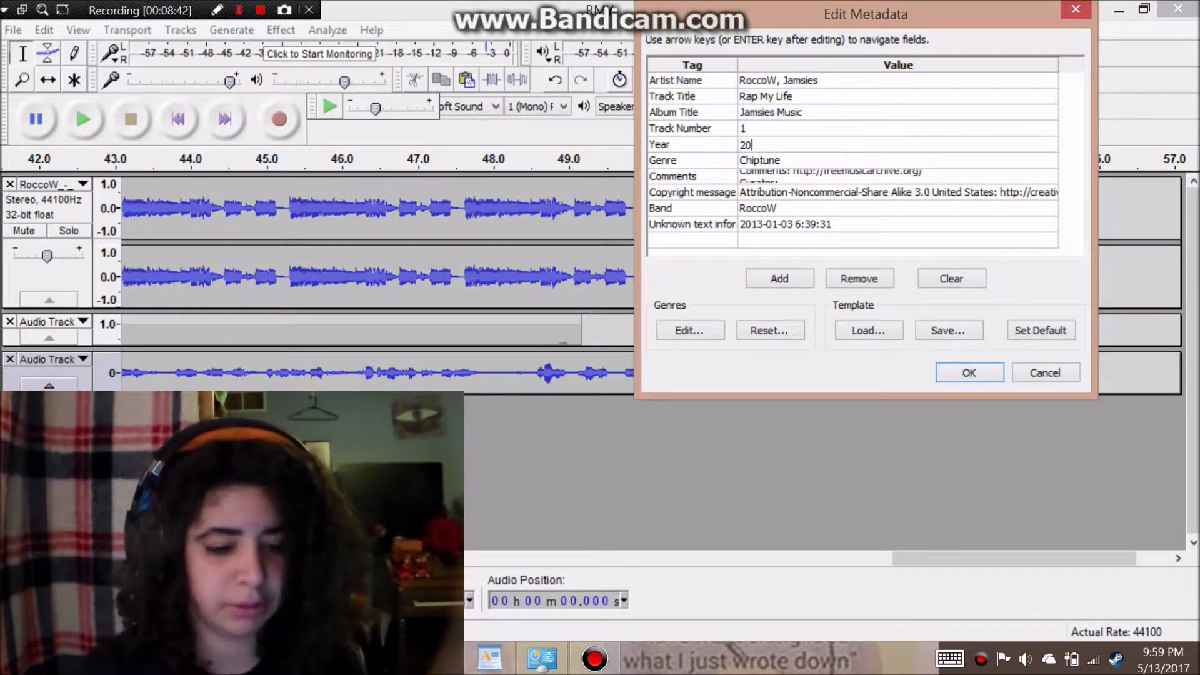
key("Return")
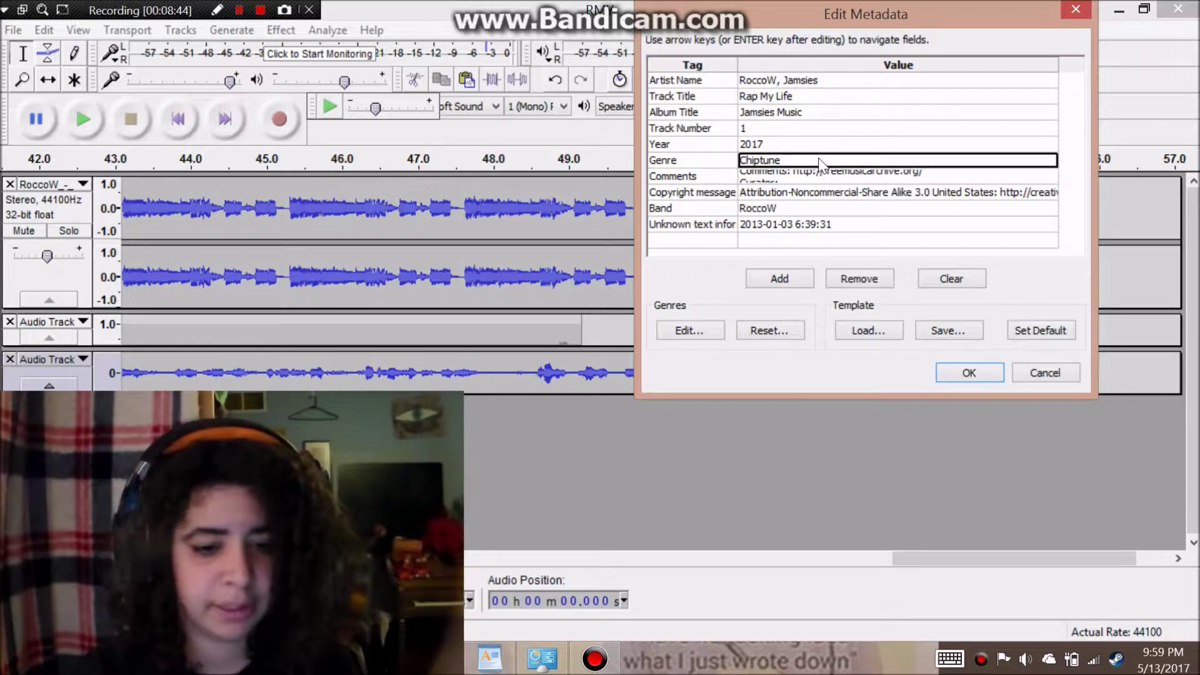
left_click(807, 180)
left_click(793, 161)
left_click(793, 162)
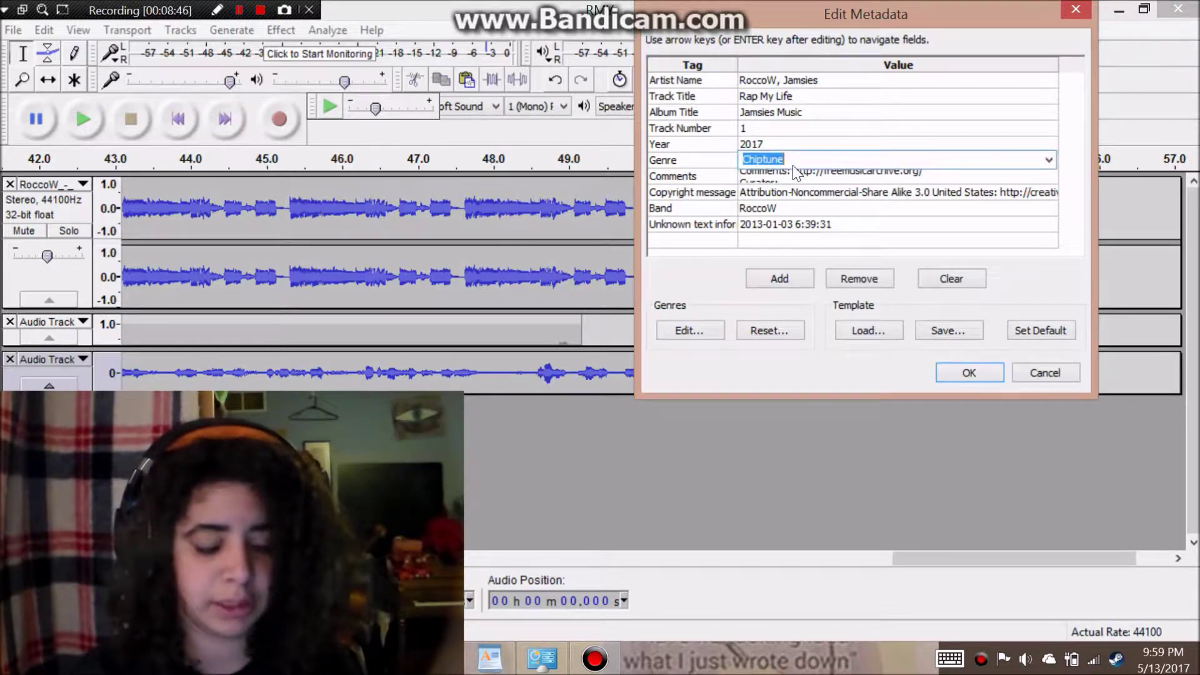
type("Rap")
key("Return")
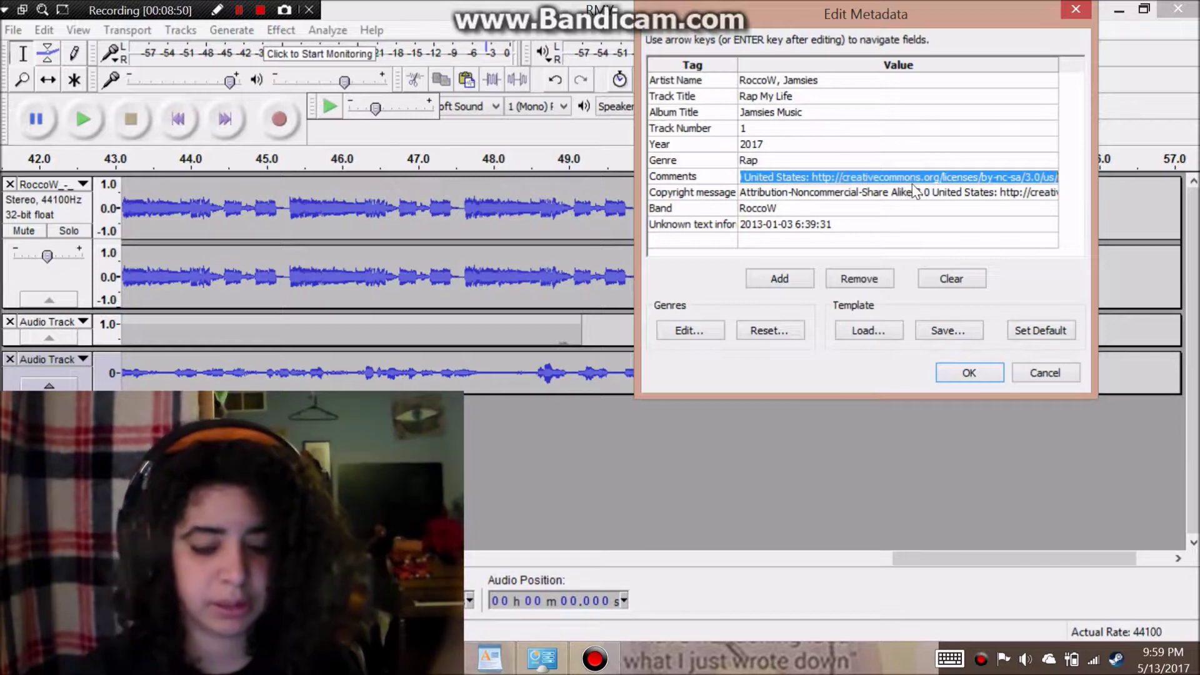
Step: Clear the existing text from the Comments and Copyright message metadata values
left_click(892, 195)
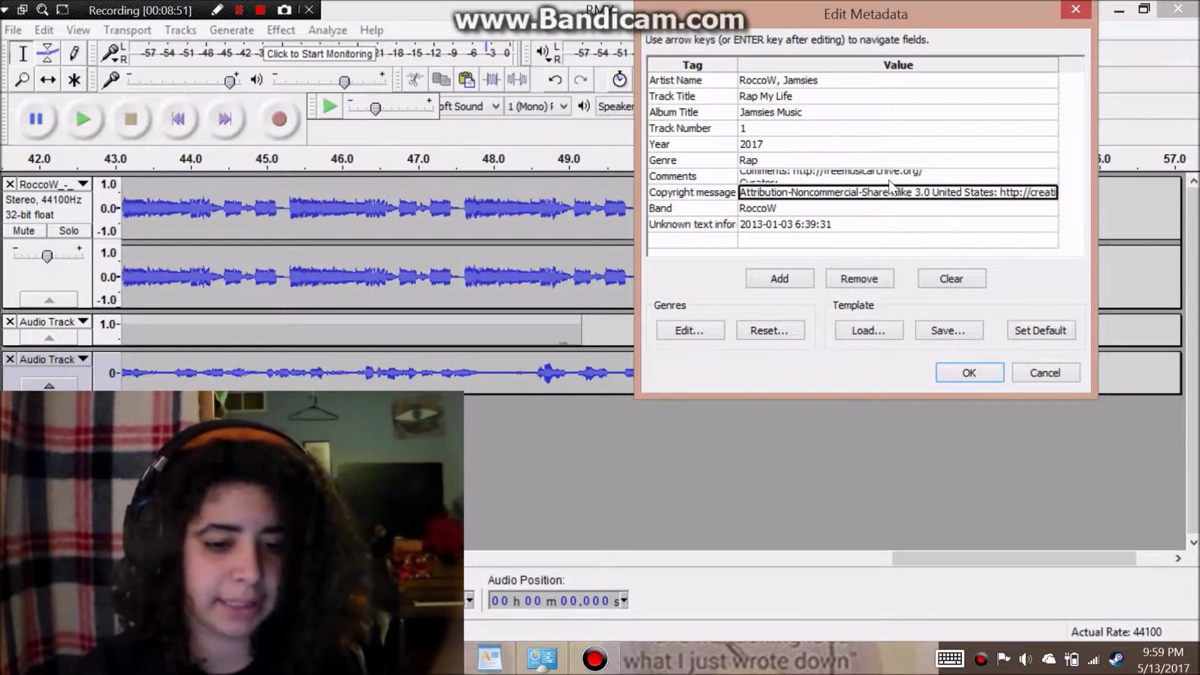
left_click(889, 180)
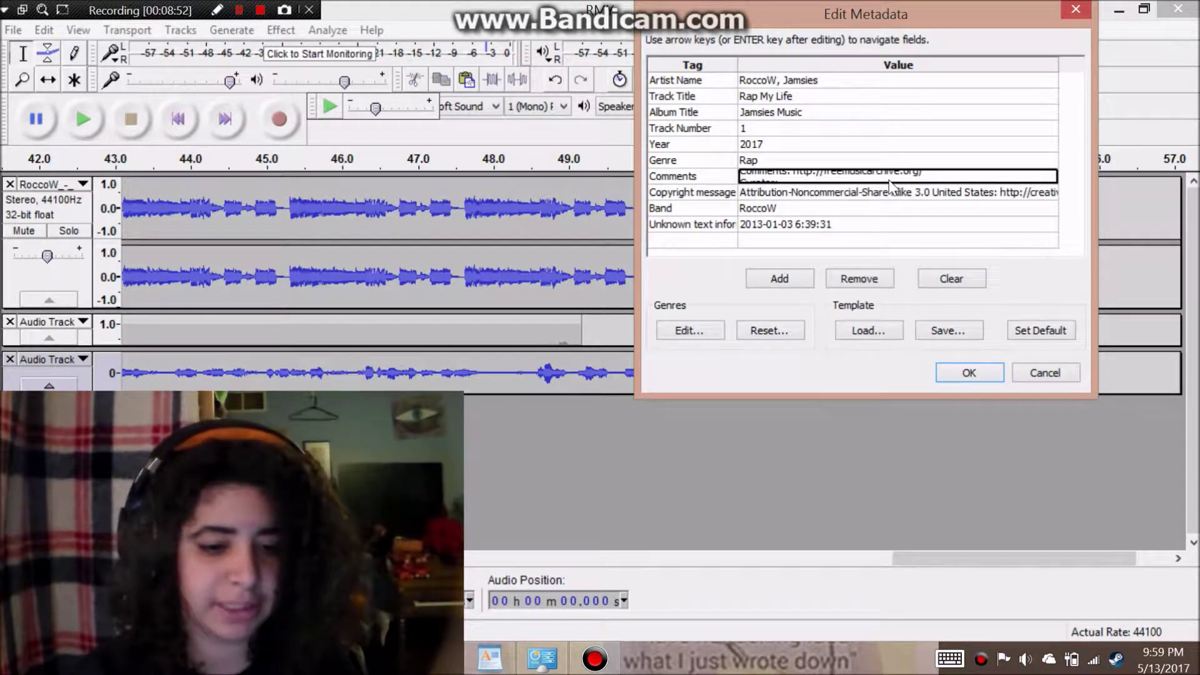
key("ctrl+v")
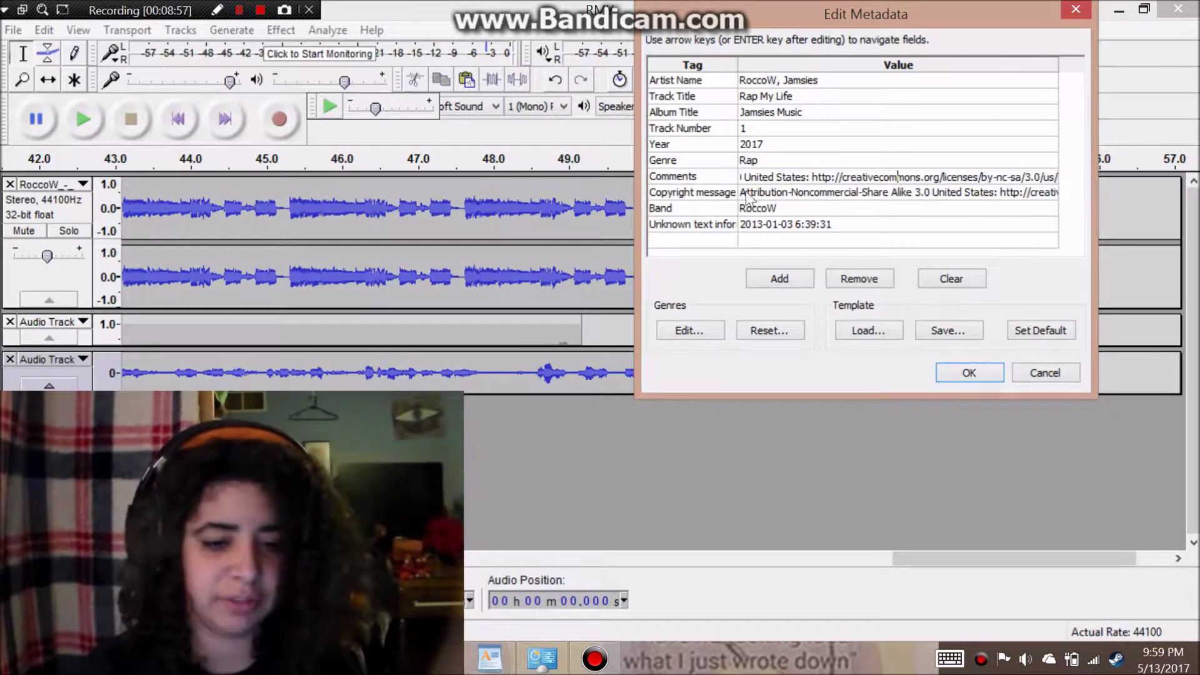
left_click_drag(805, 177, 1106, 166)
key("BackSpace")
key("BackSpace")
key("BackSpace")
key("BackSpace")
key("BackSpace")
key("BackSpace")
key("BackSpace")
key("BackSpace")
key("BackSpace")
key("BackSpace")
key("BackSpace")
key("BackSpace")
key("BackSpace")
key("BackSpace")
key("BackSpace")
key("BackSpace")
key("BackSpace")
key("BackSpace")
key("BackSpace")
key("BackSpace")
key("BackSpace")
key("BackSpace")
key("BackSpace")
key("BackSpace")
key("BackSpace")
key("BackSpace")
key("BackSpace")
key("BackSpace")
key("BackSpace")
key("BackSpace")
key("BackSpace")
key("BackSpace")
key("BackSpace")
key("BackSpace")
key("BackSpace")
key("BackSpace")
key("BackSpace")
key("BackSpace")
key("BackSpace")
key("BackSpace")
key("BackSpace")
key("BackSpace")
key("BackSpace")
key("BackSpace")
key("BackSpace")
key("BackSpace")
key("BackSpace")
key("BackSpace")
key("BackSpace")
key("BackSpace")
key("BackSpace")
key("BackSpace")
key("BackSpace")
key("BackSpace")
key("BackSpace")
key("BackSpace")
key("BackSpace")
key("BackSpace")
key("BackSpace")
key("BackSpace")
key("BackSpace")
key("BackSpace")
key("BackSpace")
key("BackSpace")
key("BackSpace")
key("BackSpace")
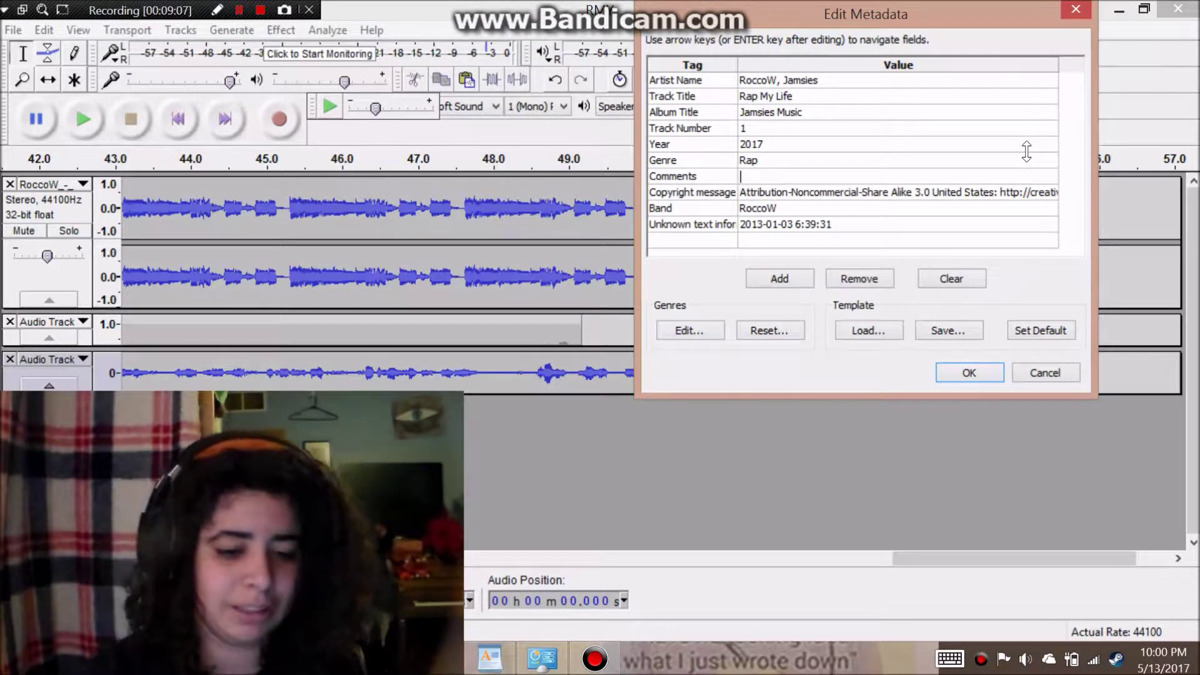
left_click(995, 192)
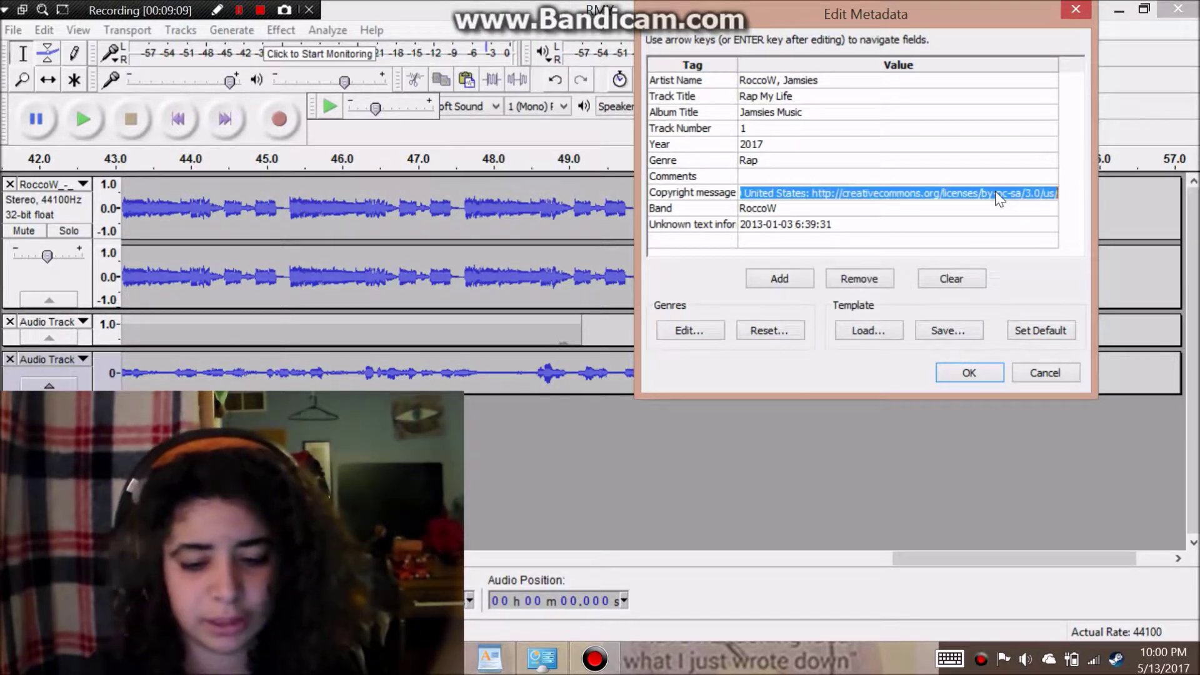
key("BackSpace")
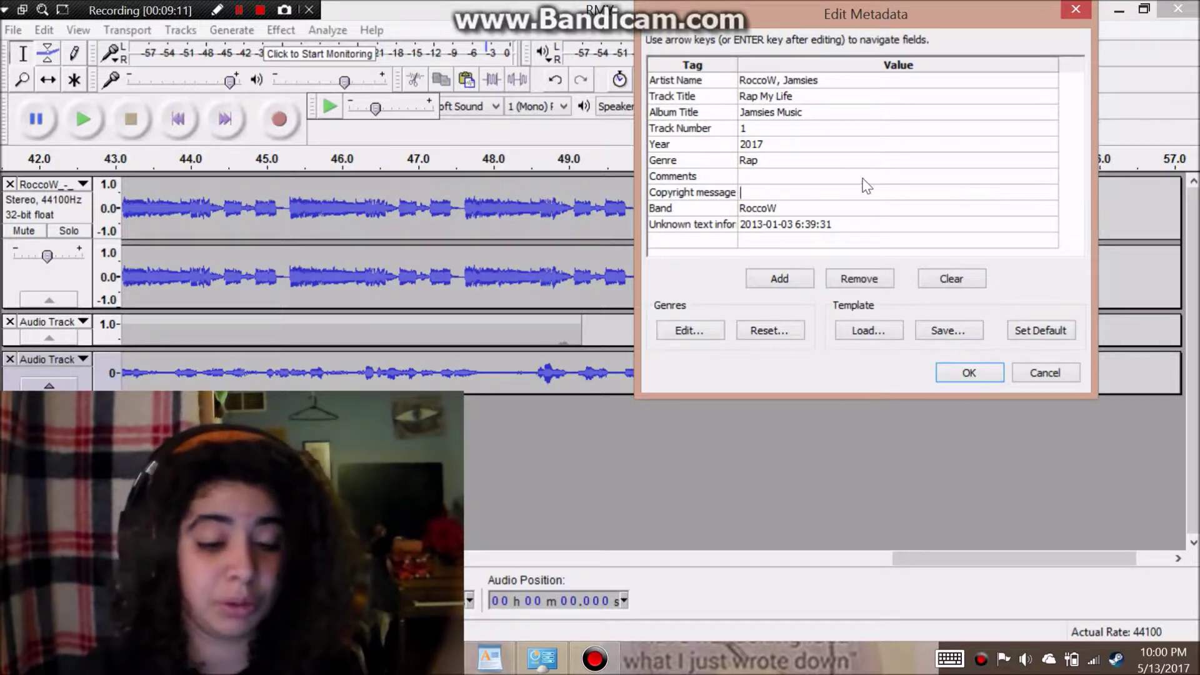
Step: Enter "CRINGE" as the comment and "Creative Commoms" as the copyright message, and accept the metadata to export the song
left_click(806, 173)
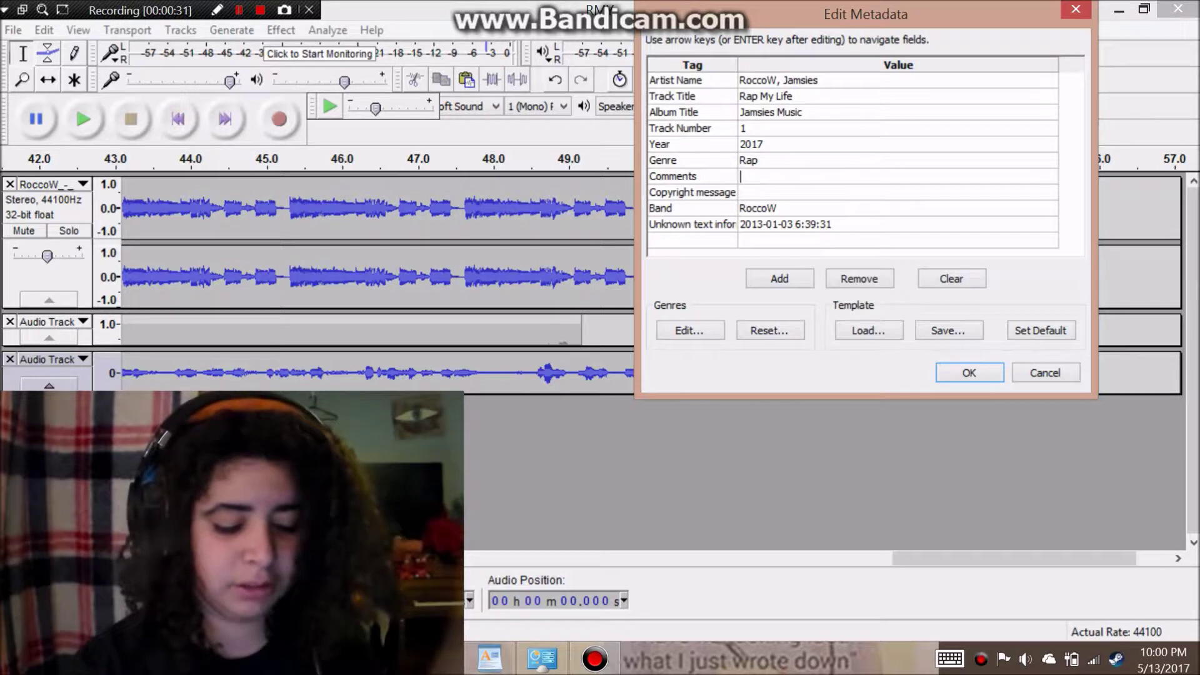
type("CRIGE")
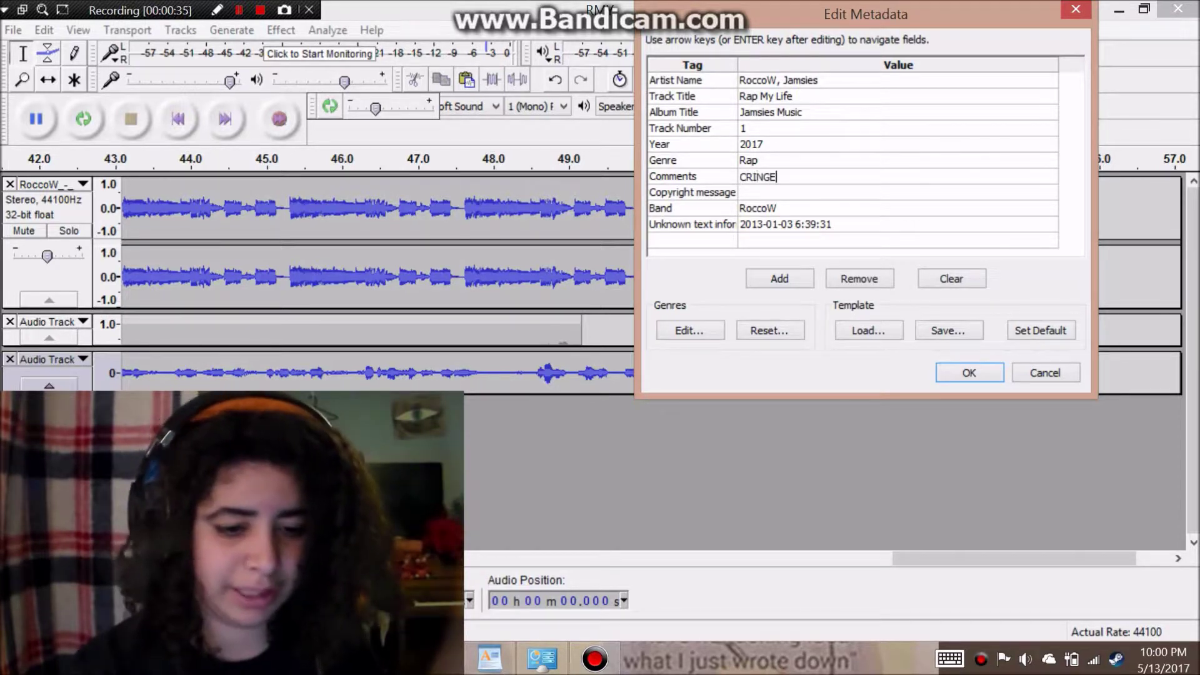
key("Return")
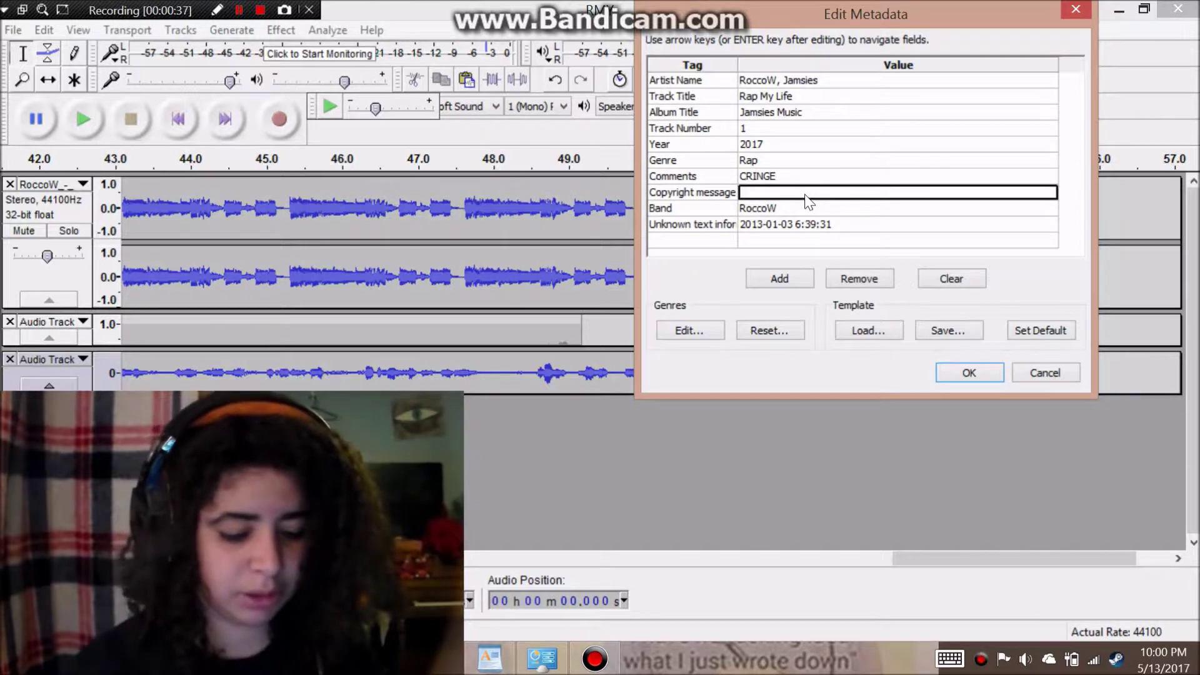
type("Creative Commoms")
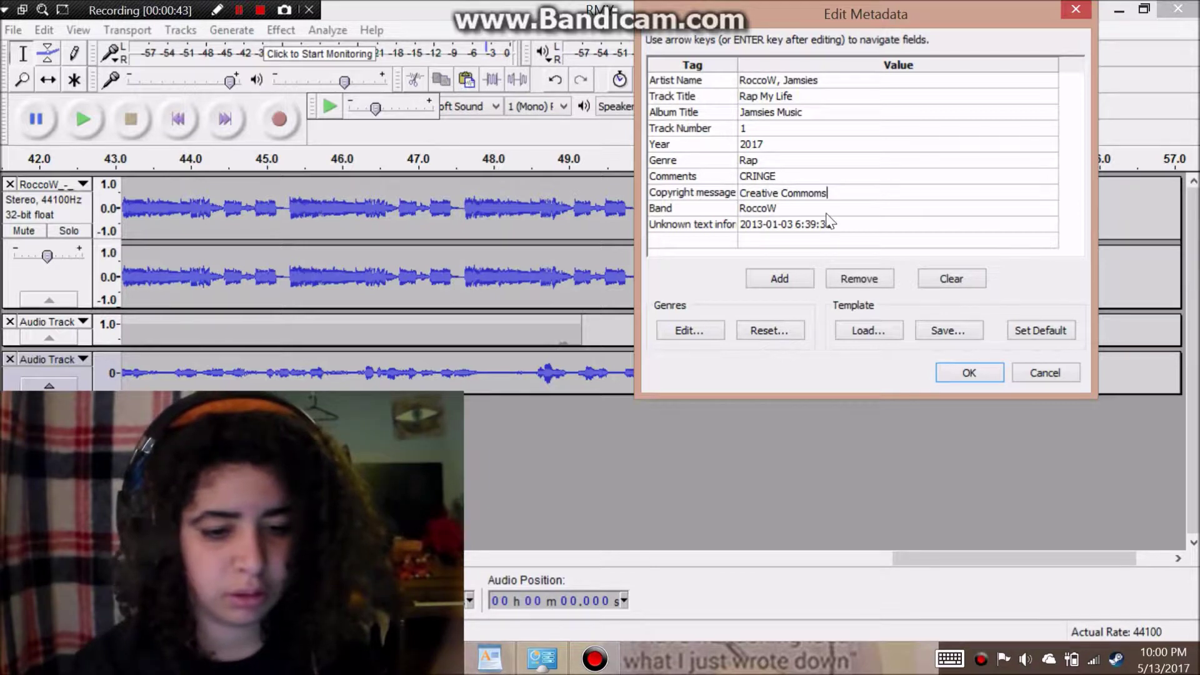
left_click(968, 374)
left_click(968, 374)
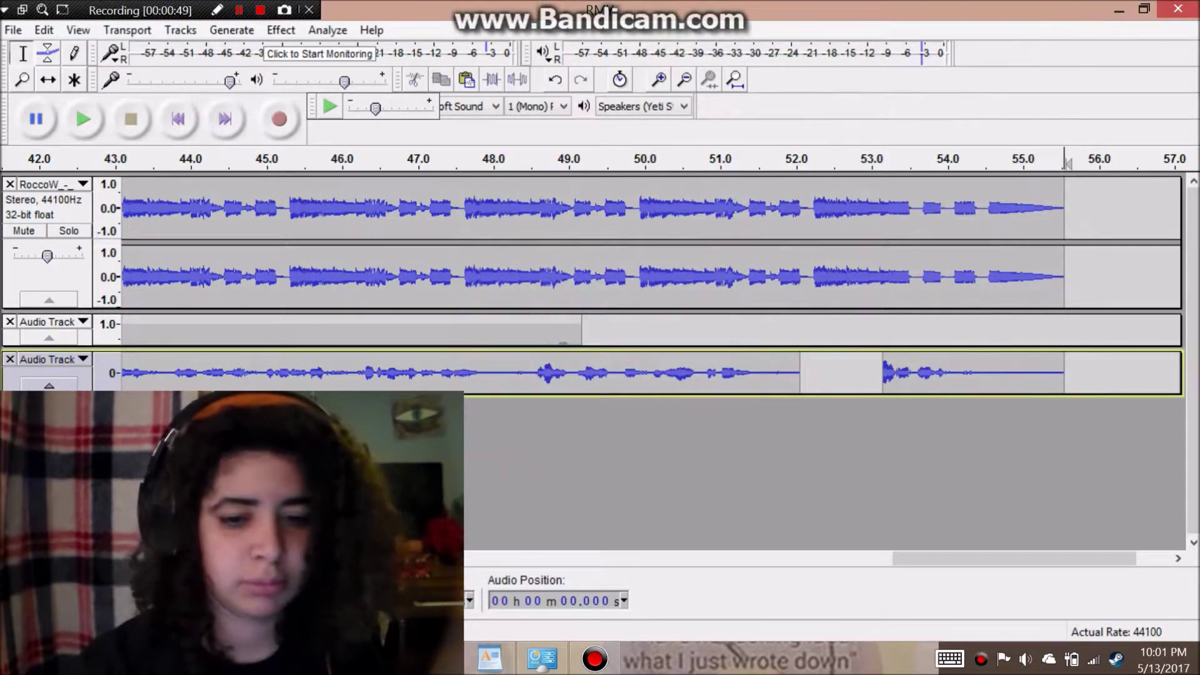
Step: Minimize the audio editor and the browser to reach the desktop, and open the Start screen
left_click(1120, 18)
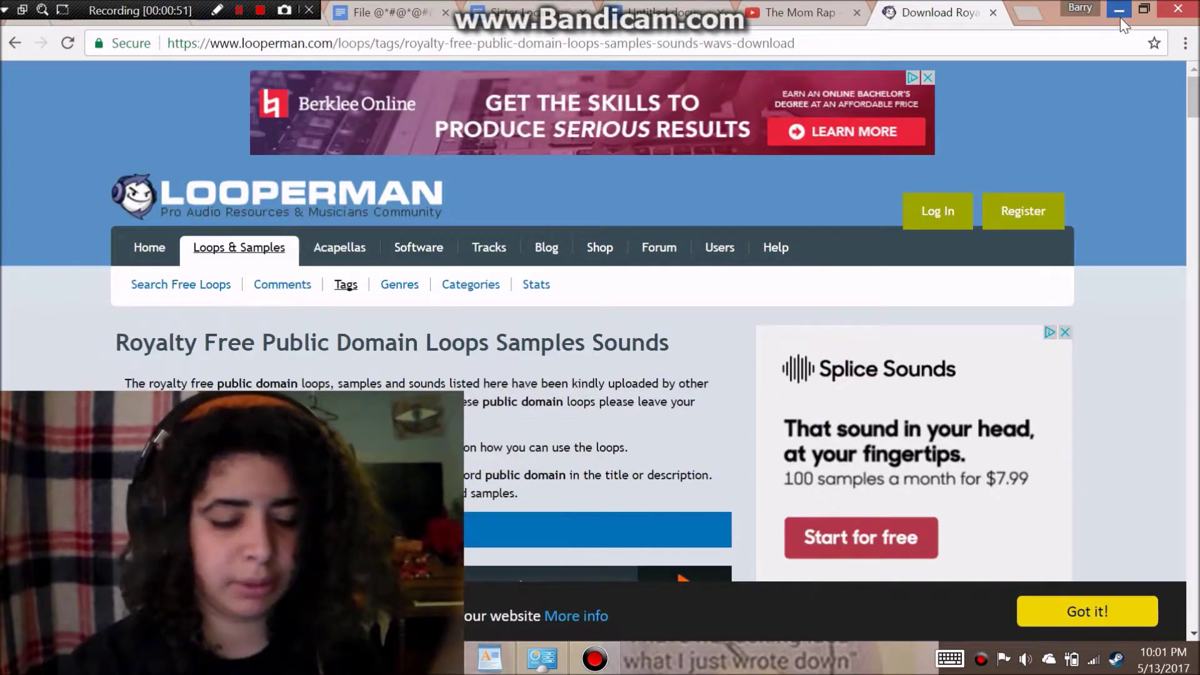
left_click(1121, 18)
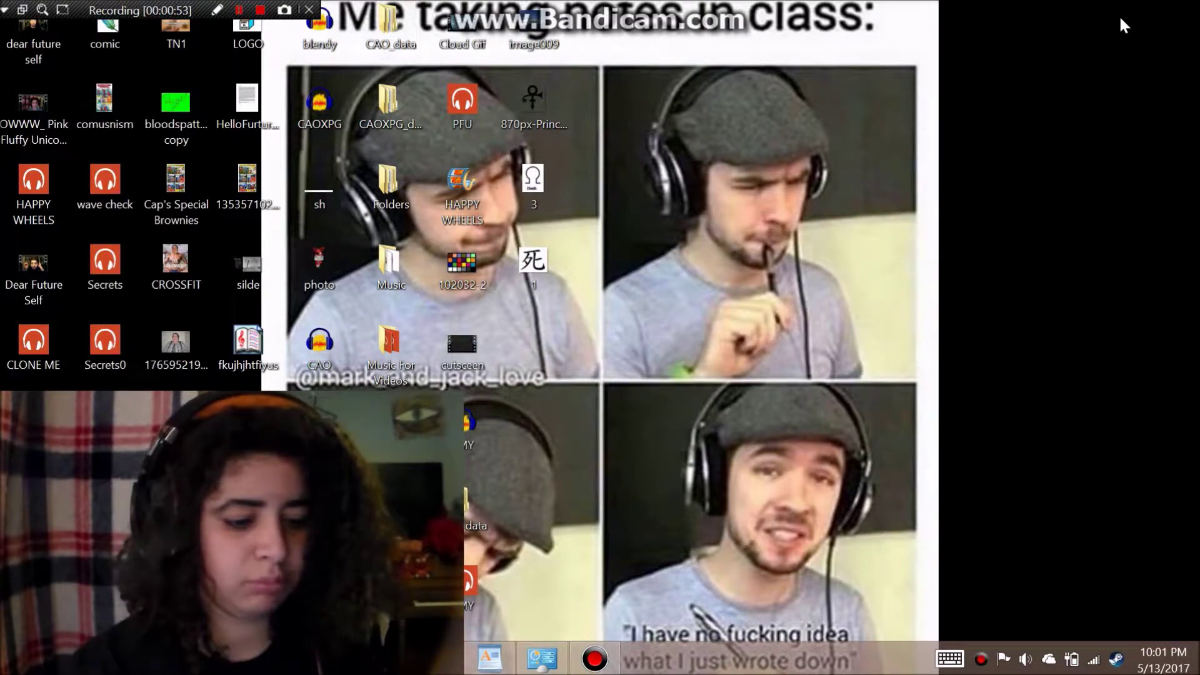
key("super")
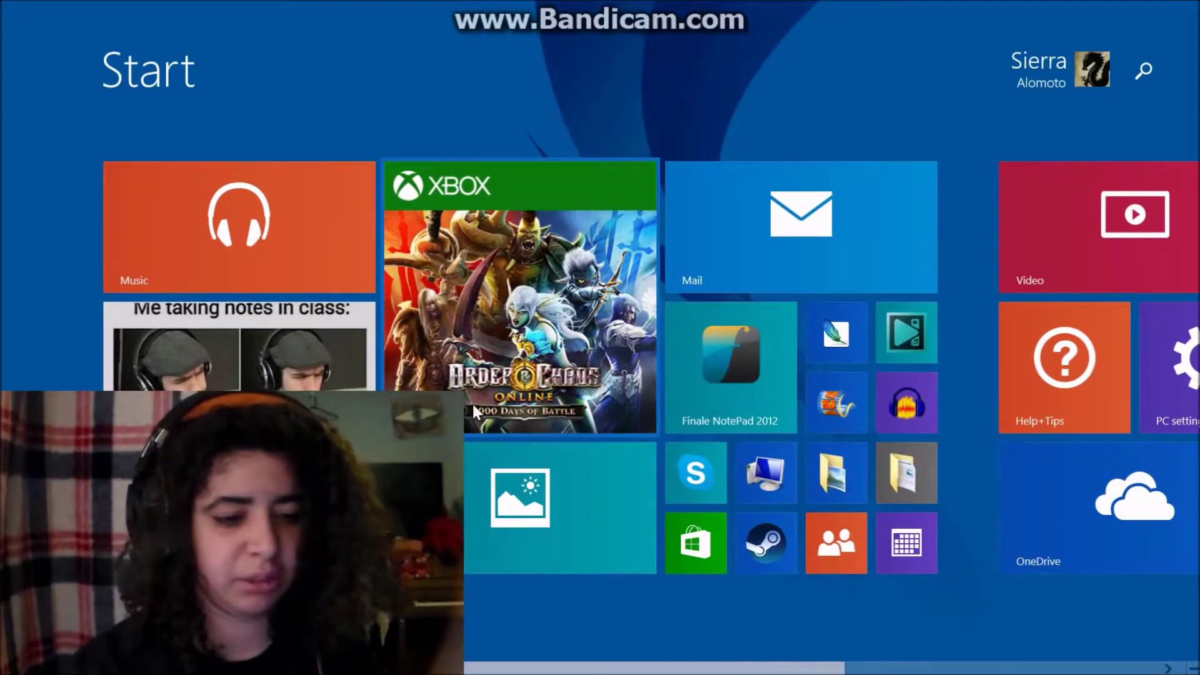
Step: Try to launch the game Order & Chaos Online, accepting its multiplayer warning and relaunching it each time it closes
left_click(479, 396)
left_click(84, 21)
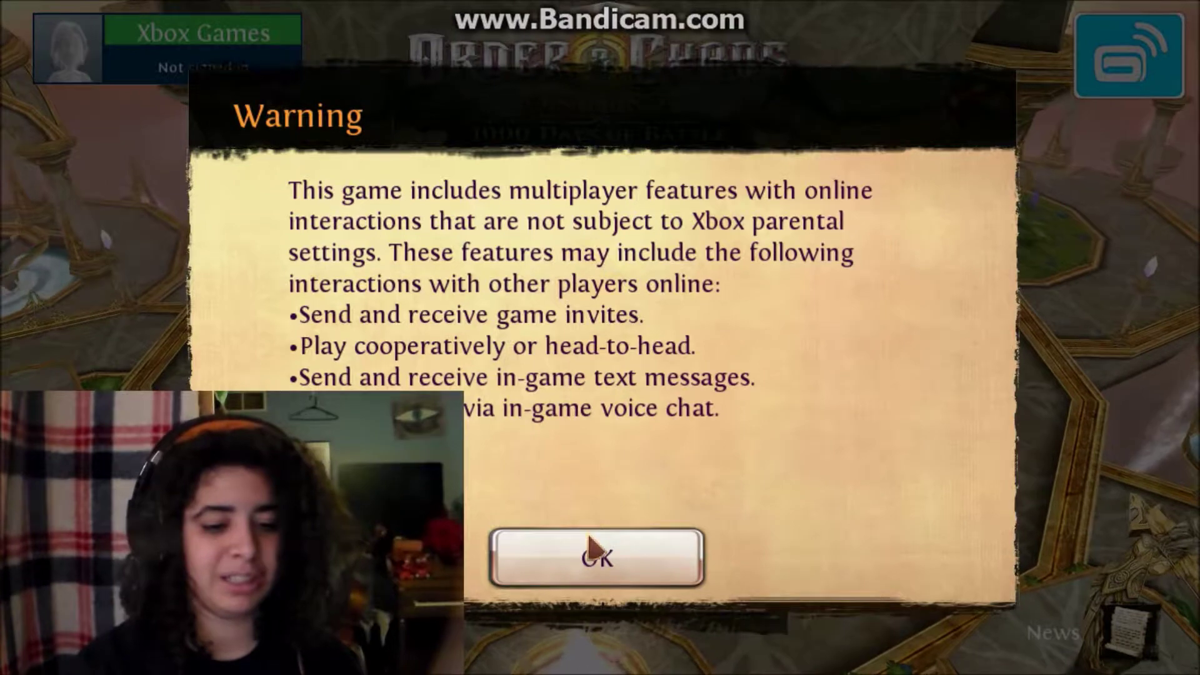
left_click(587, 554)
left_click(617, 402)
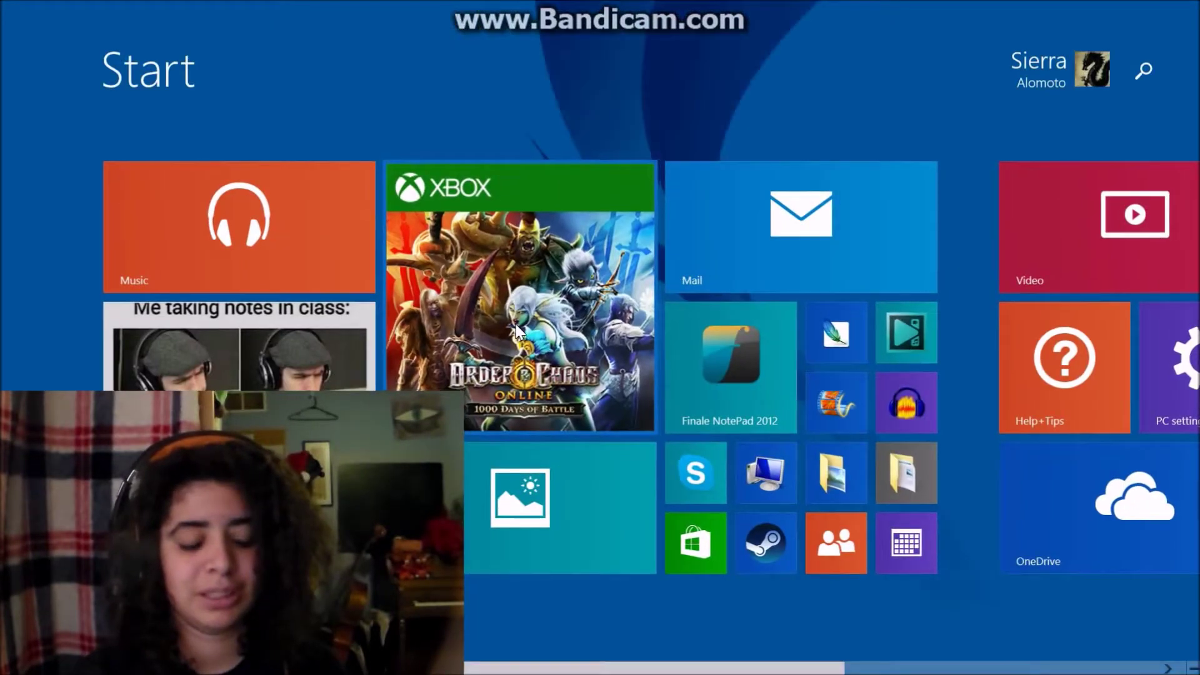
left_click(516, 325)
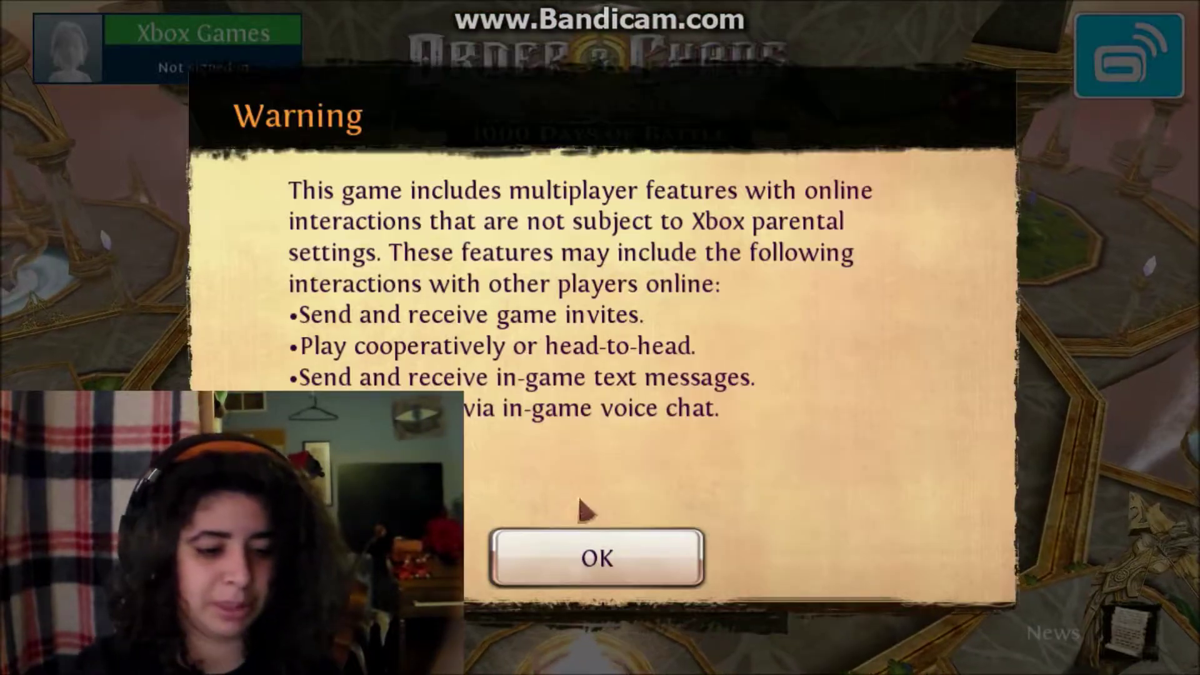
left_click(598, 561)
left_click(609, 428)
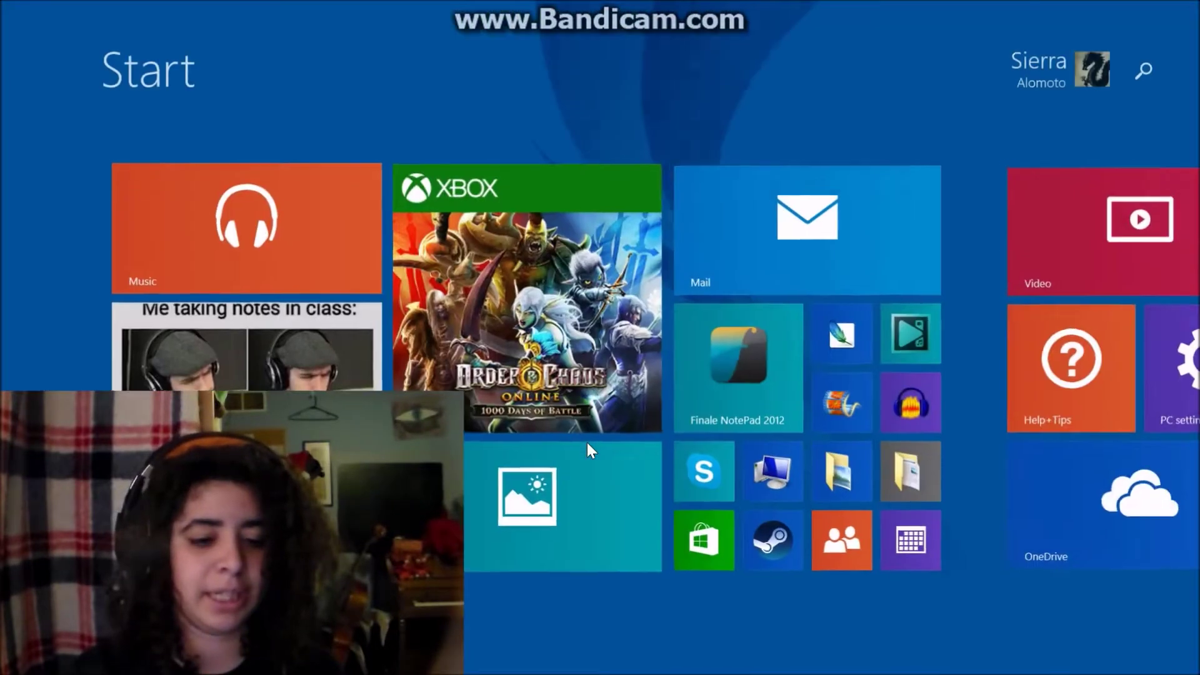
left_click(539, 380)
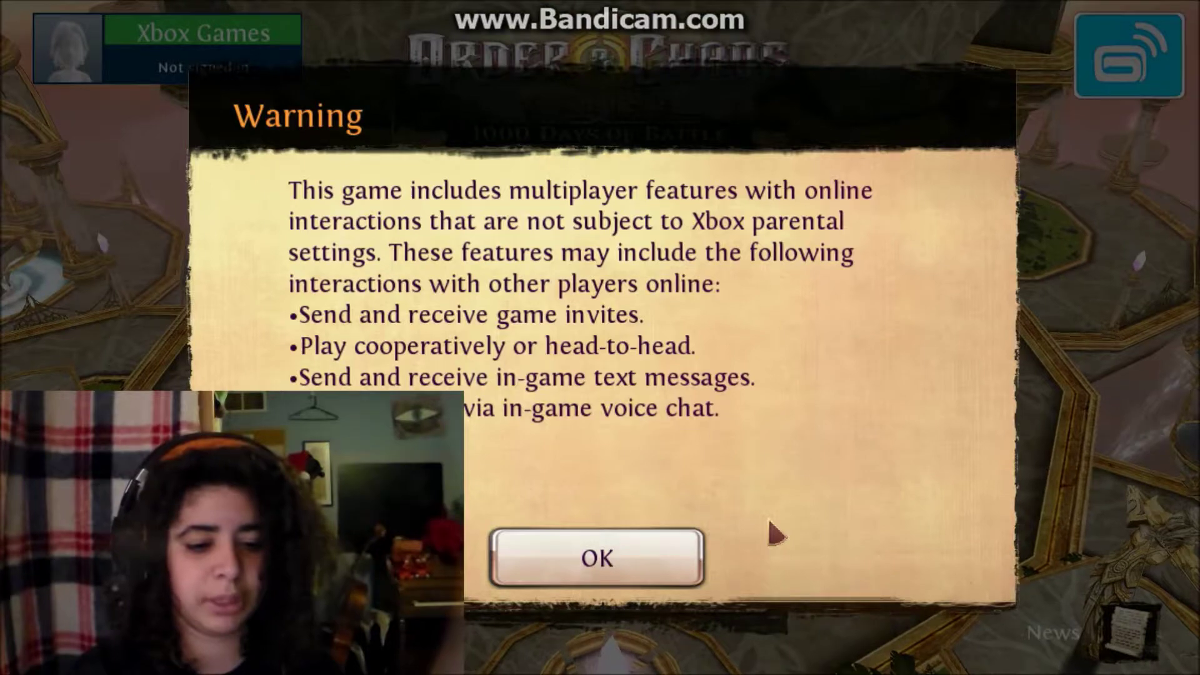
left_click(618, 563)
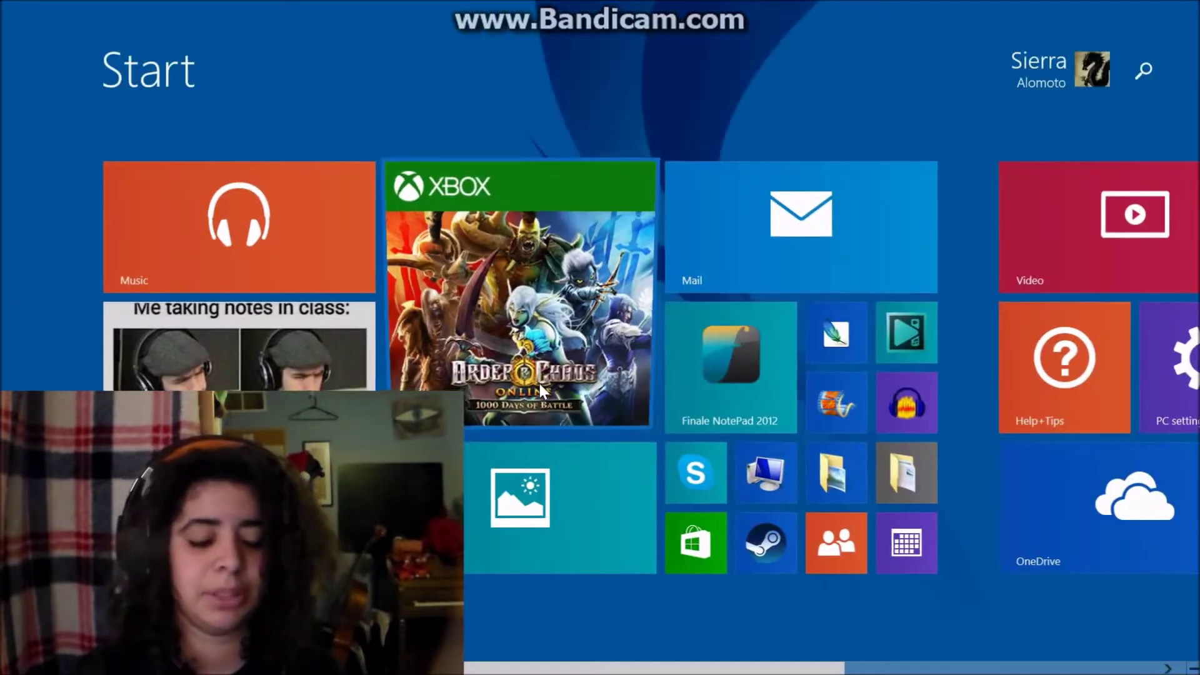
left_click(539, 383)
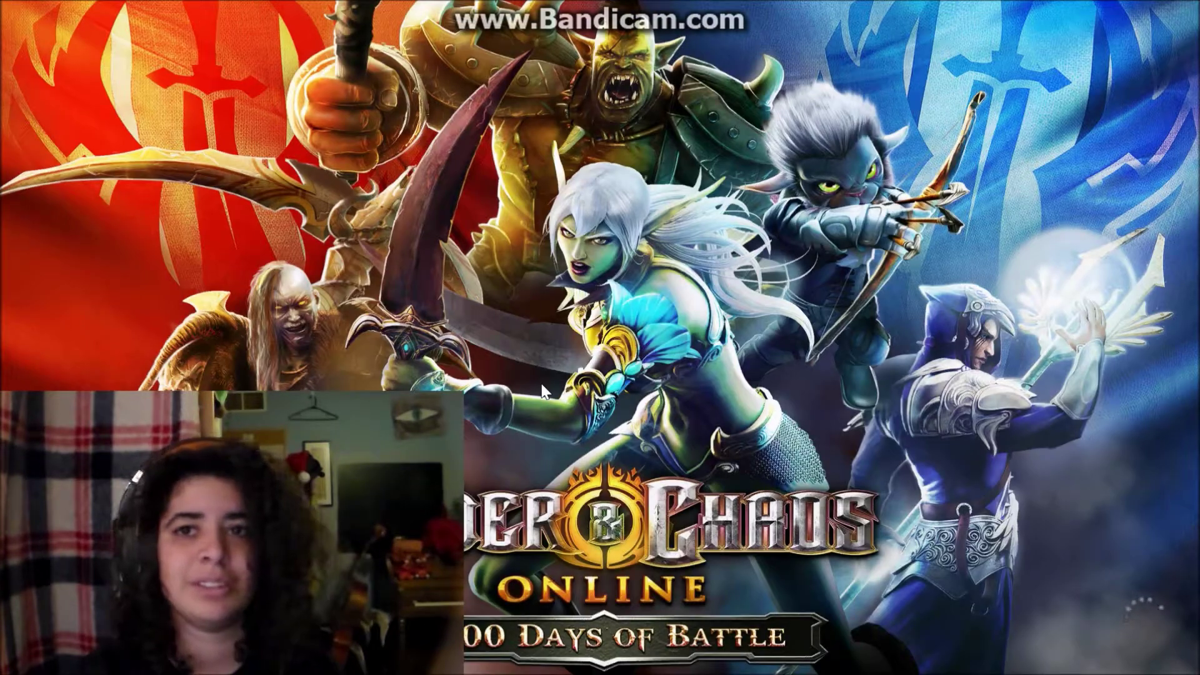